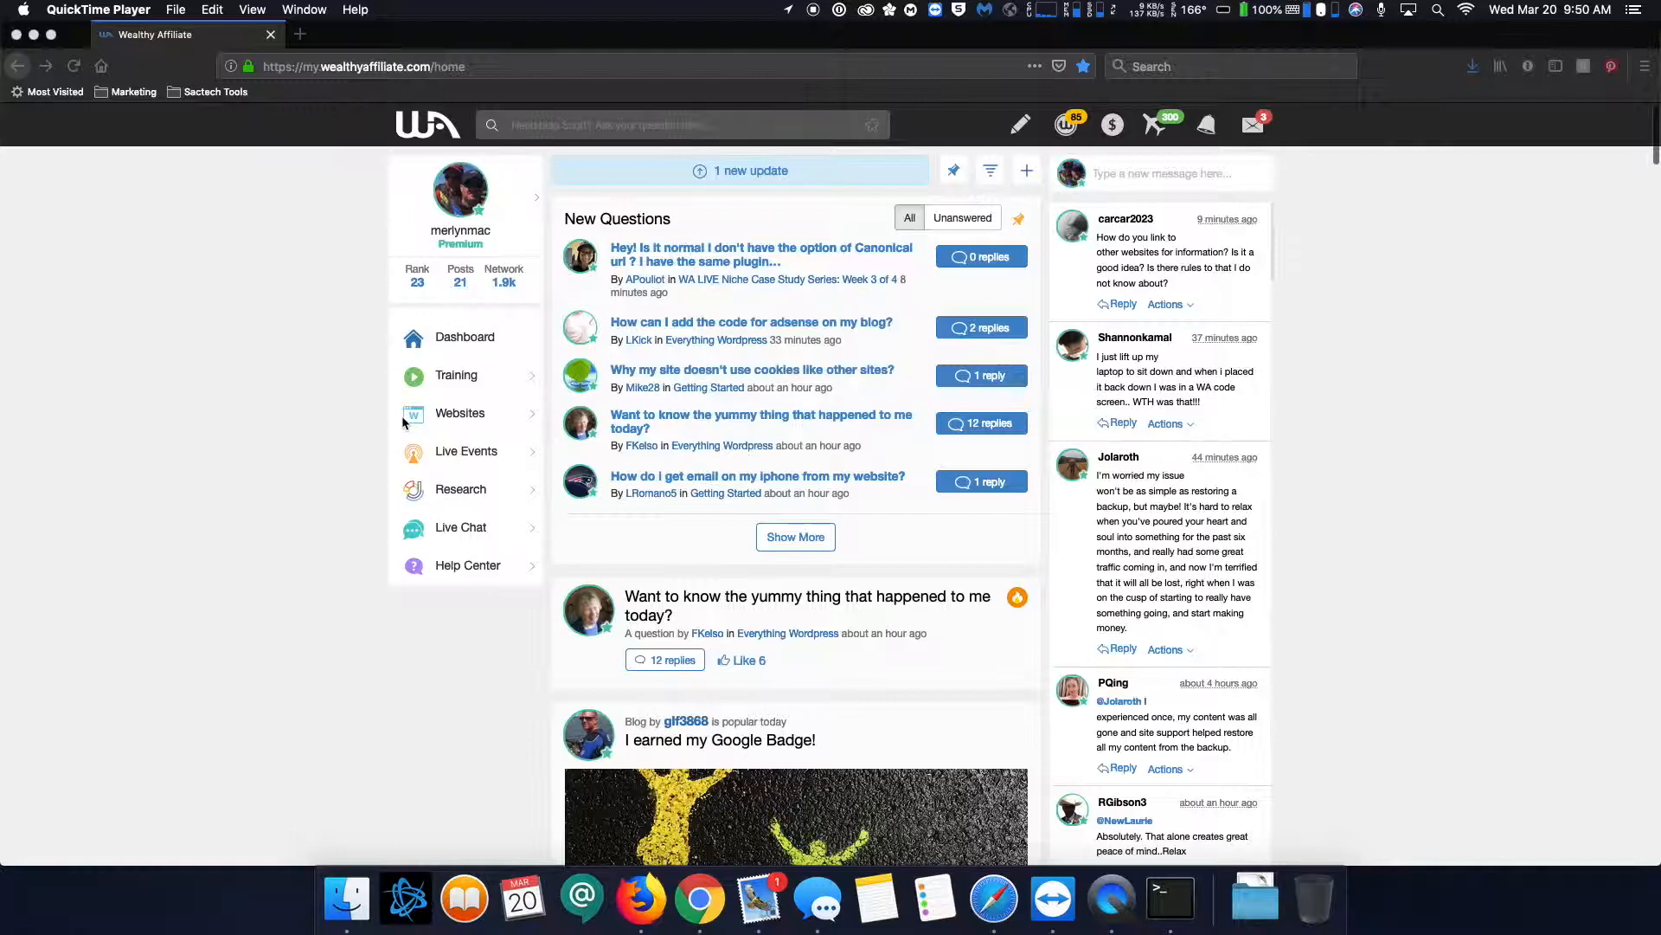
# Create a new blank SiteContent article and title it "My Ugly Post"
pyautogui.click(461, 419)
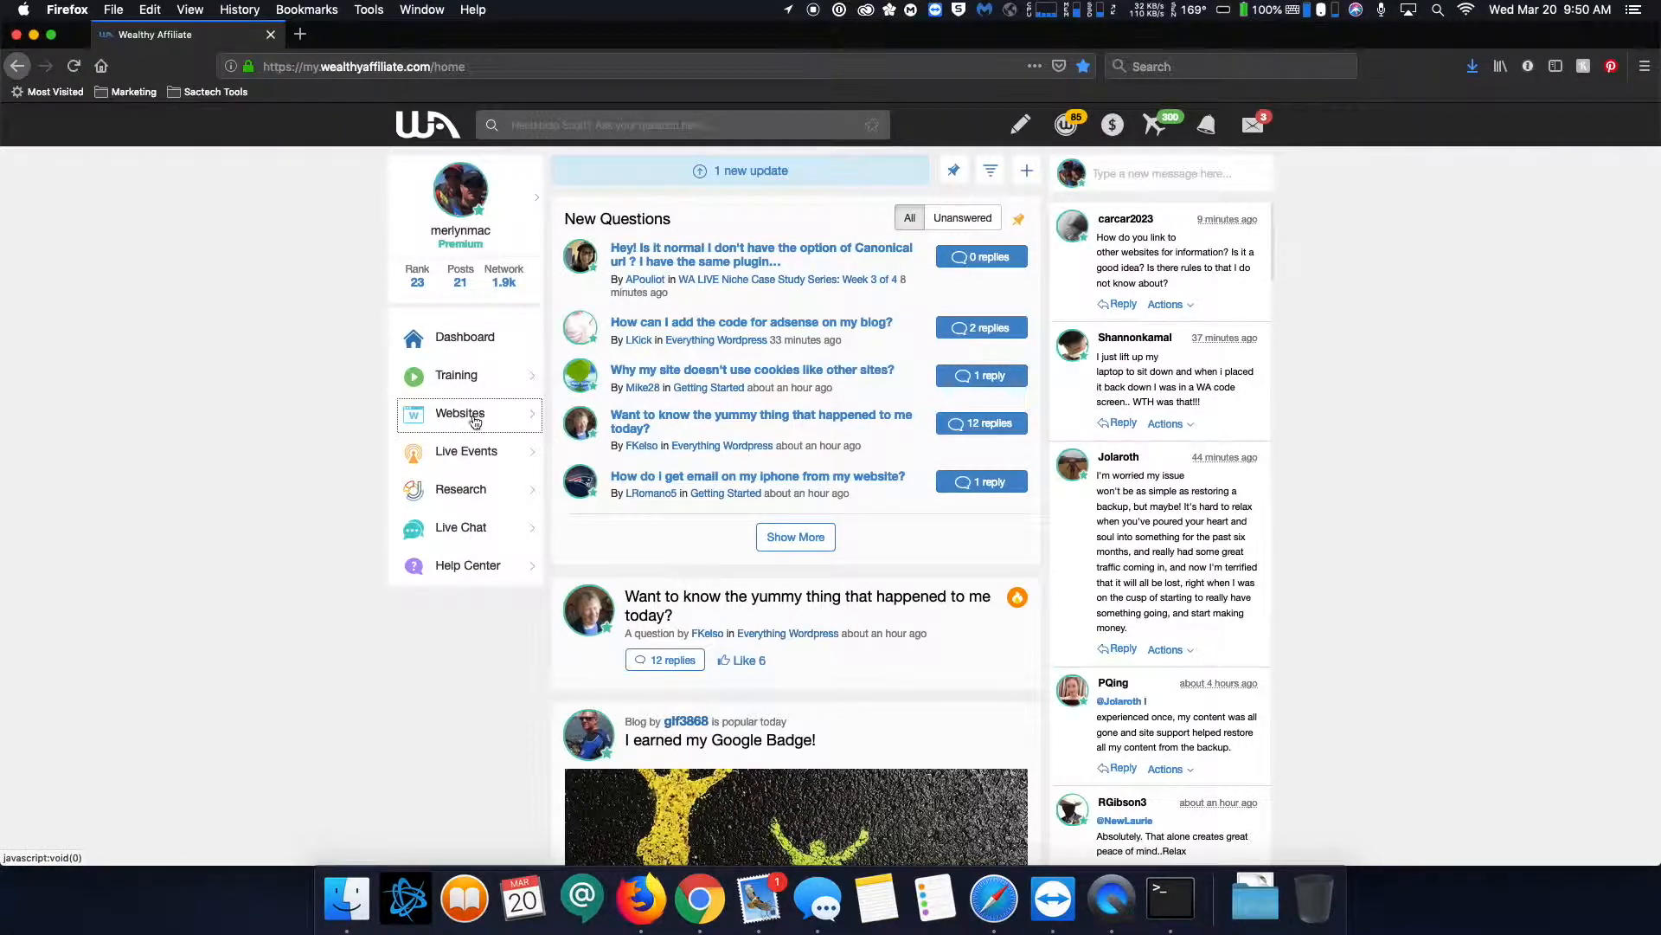
pyautogui.click(474, 422)
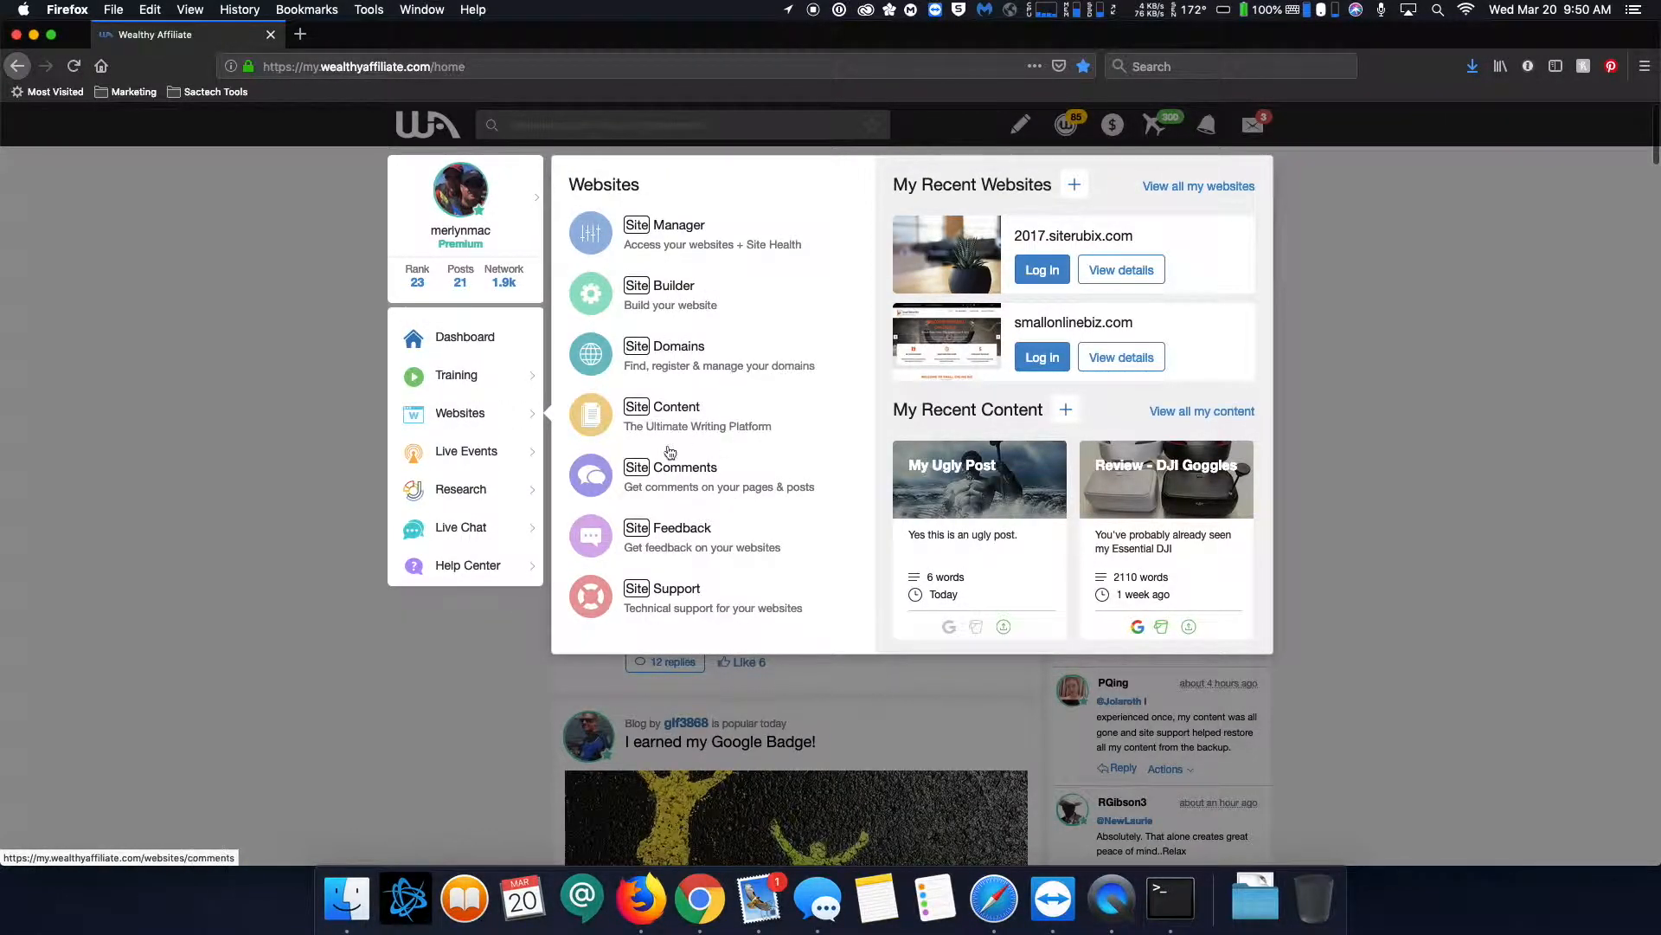
pyautogui.click(657, 416)
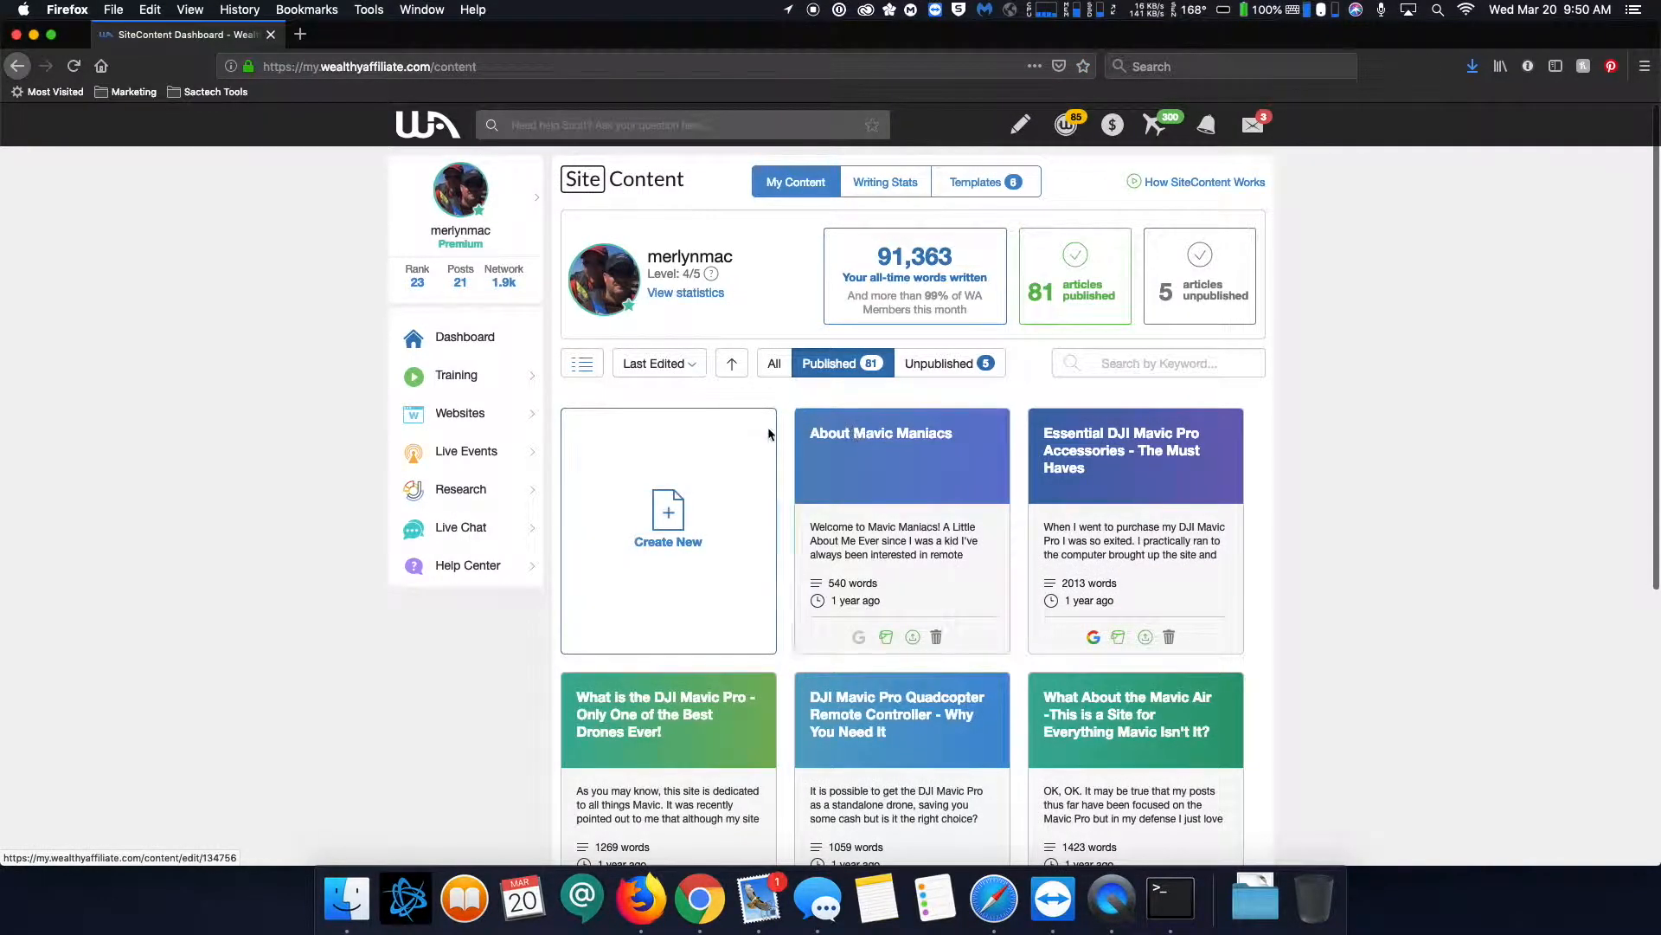
pyautogui.click(656, 506)
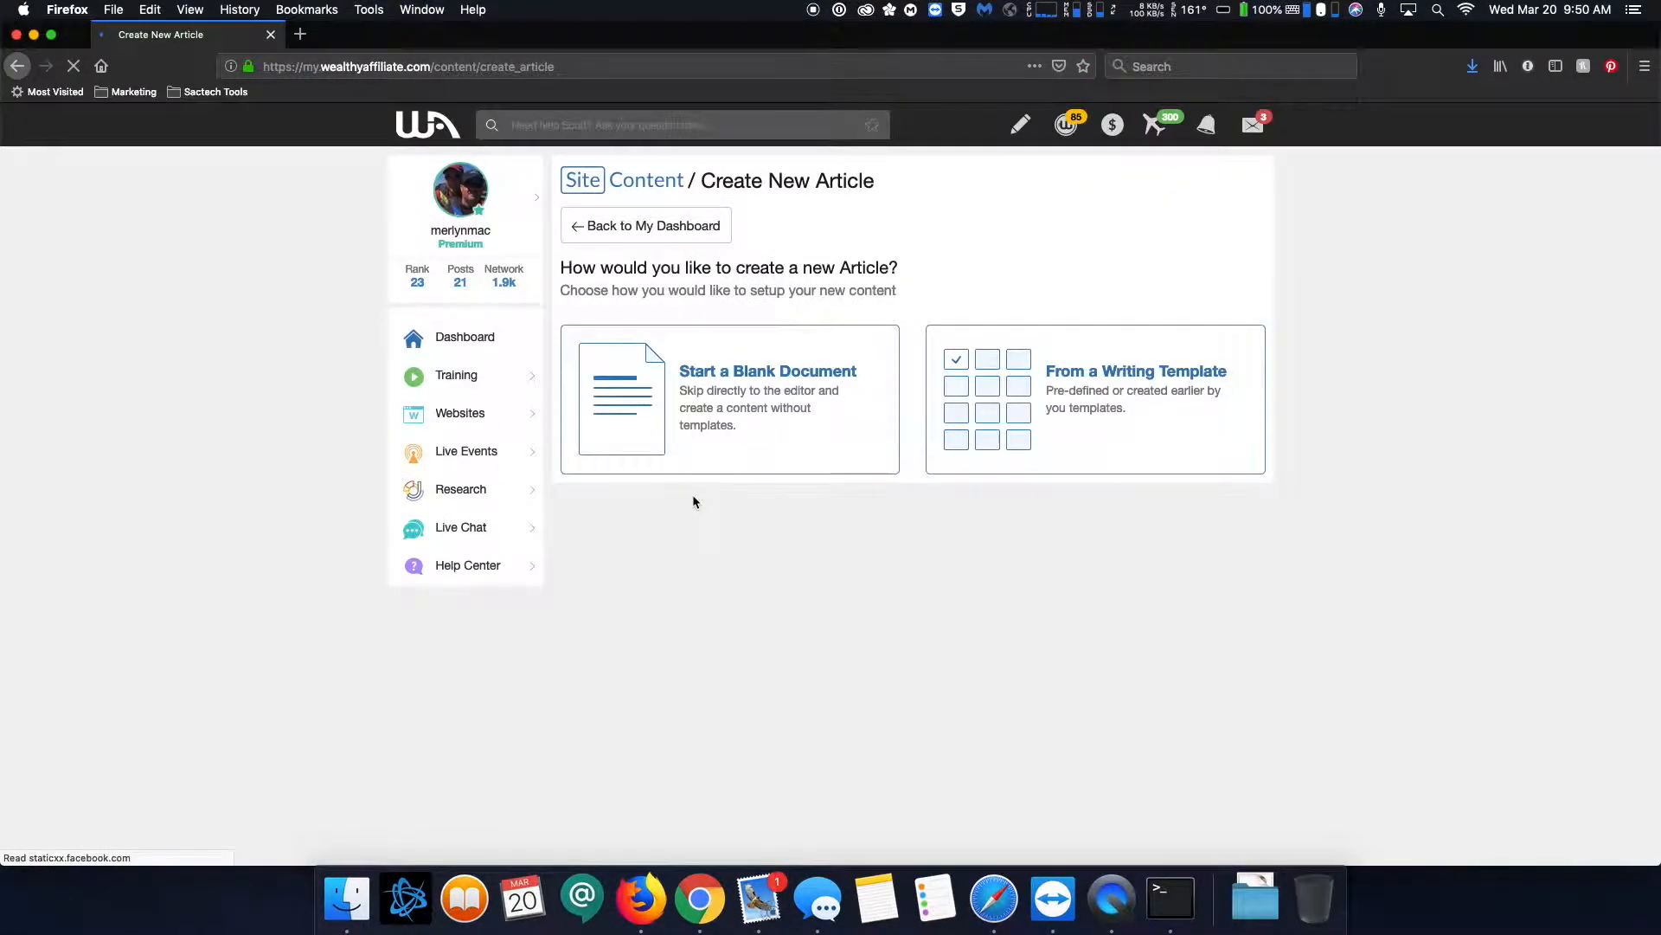
pyautogui.click(726, 420)
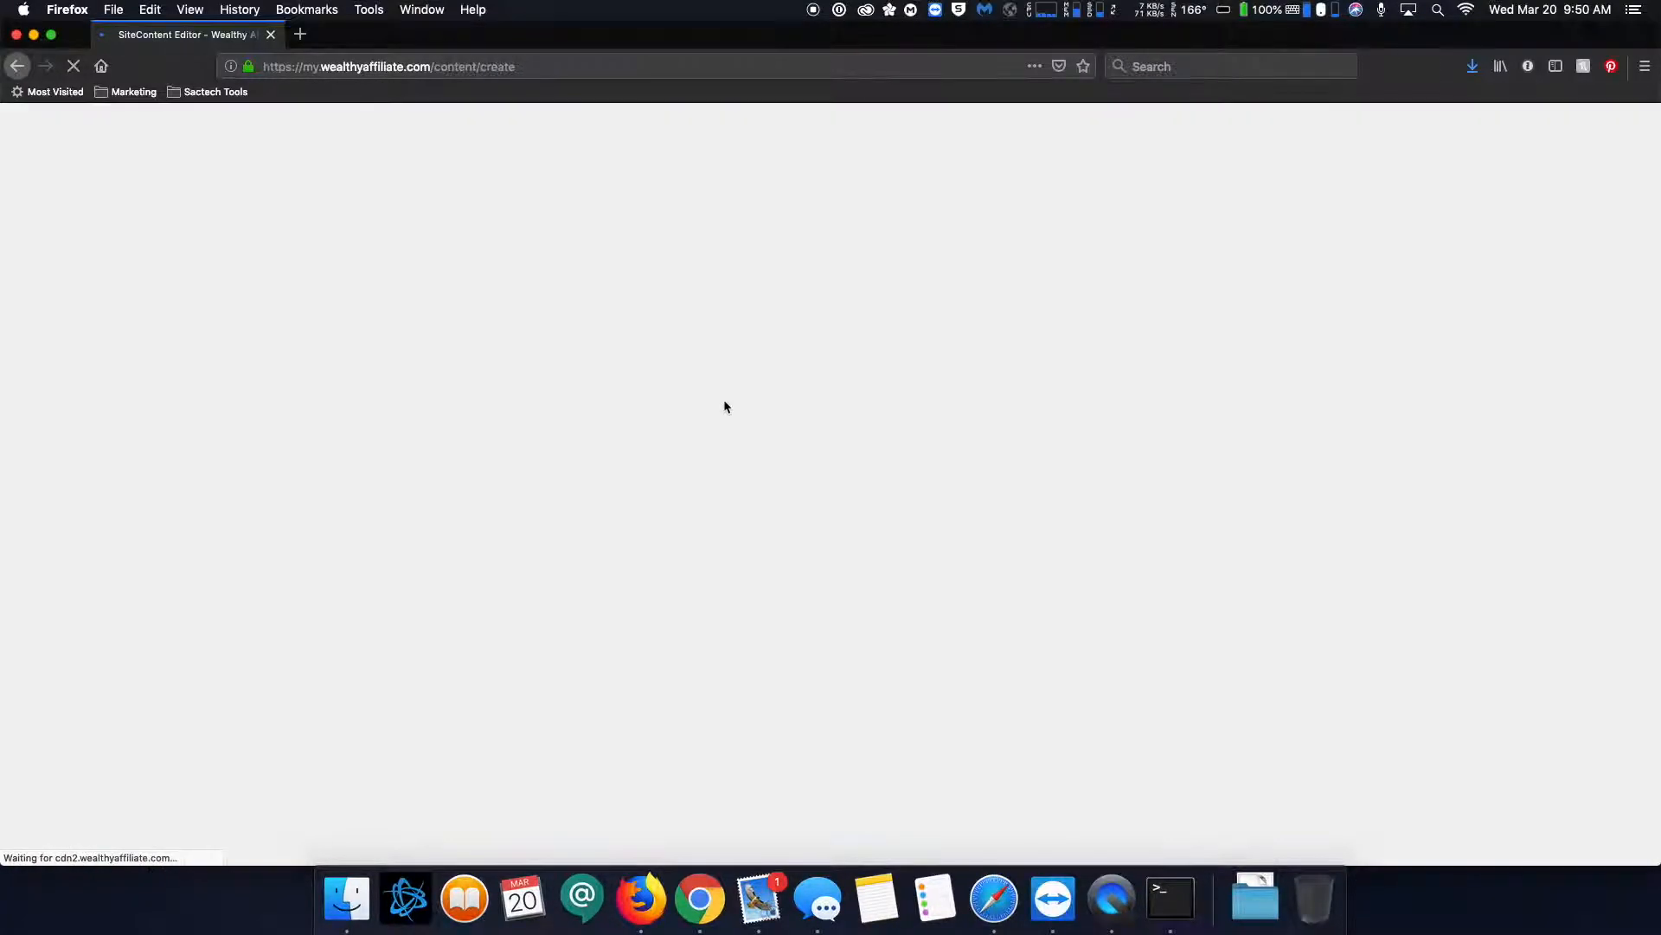
pyautogui.click(688, 278)
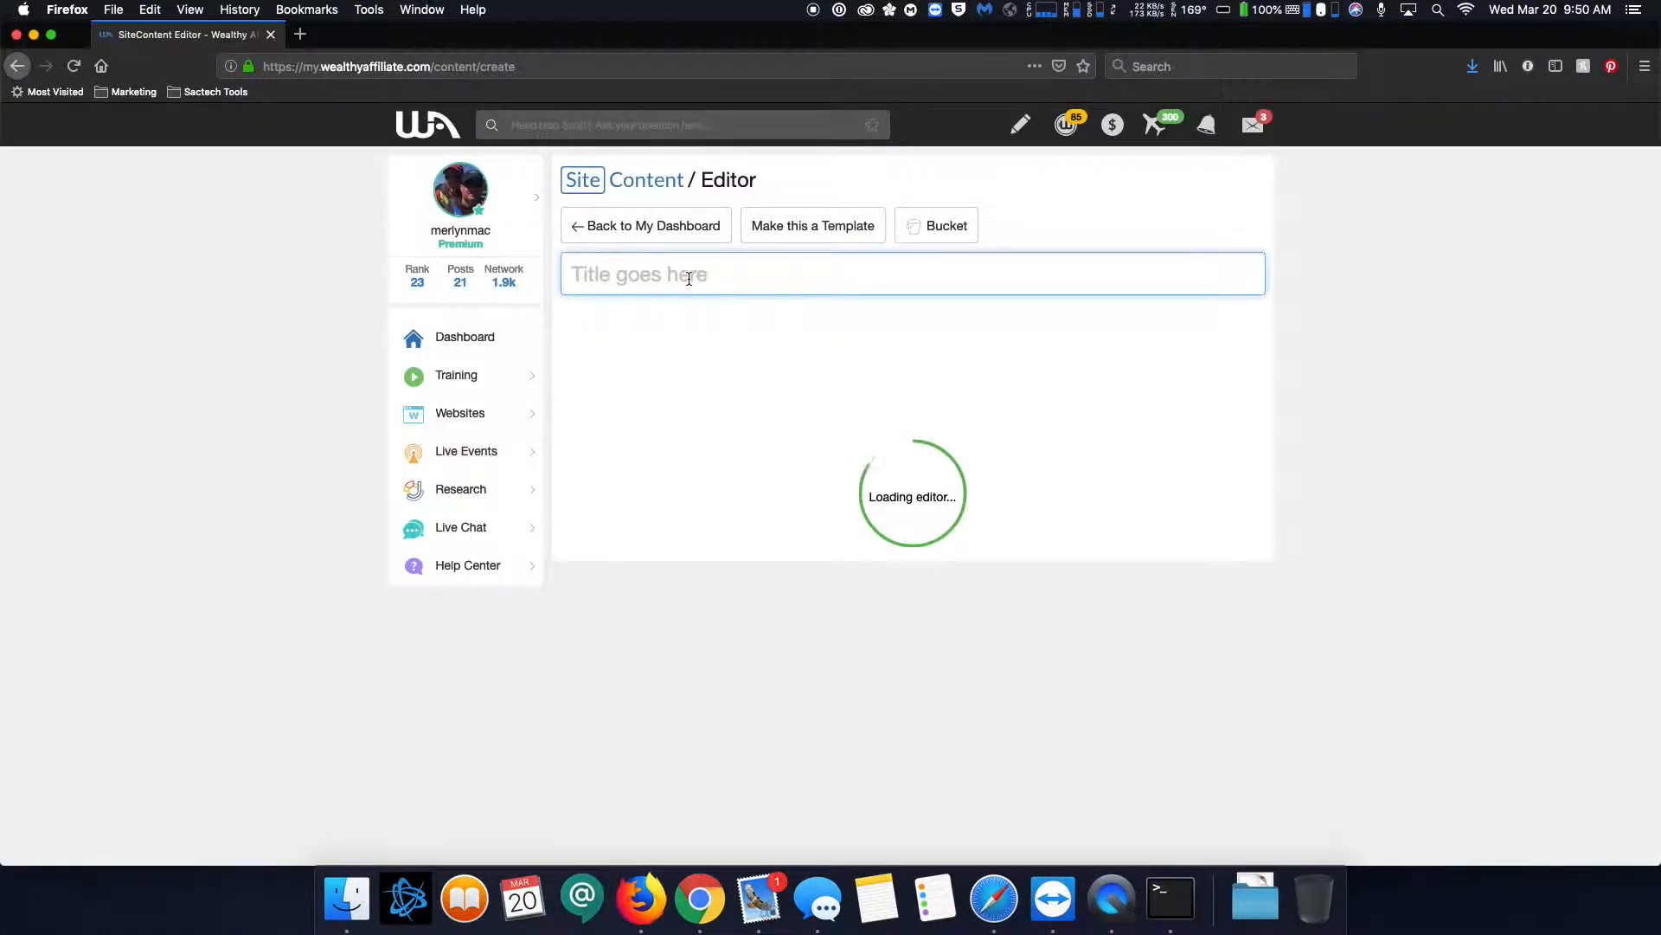
pyautogui.write('My Ugly Post')
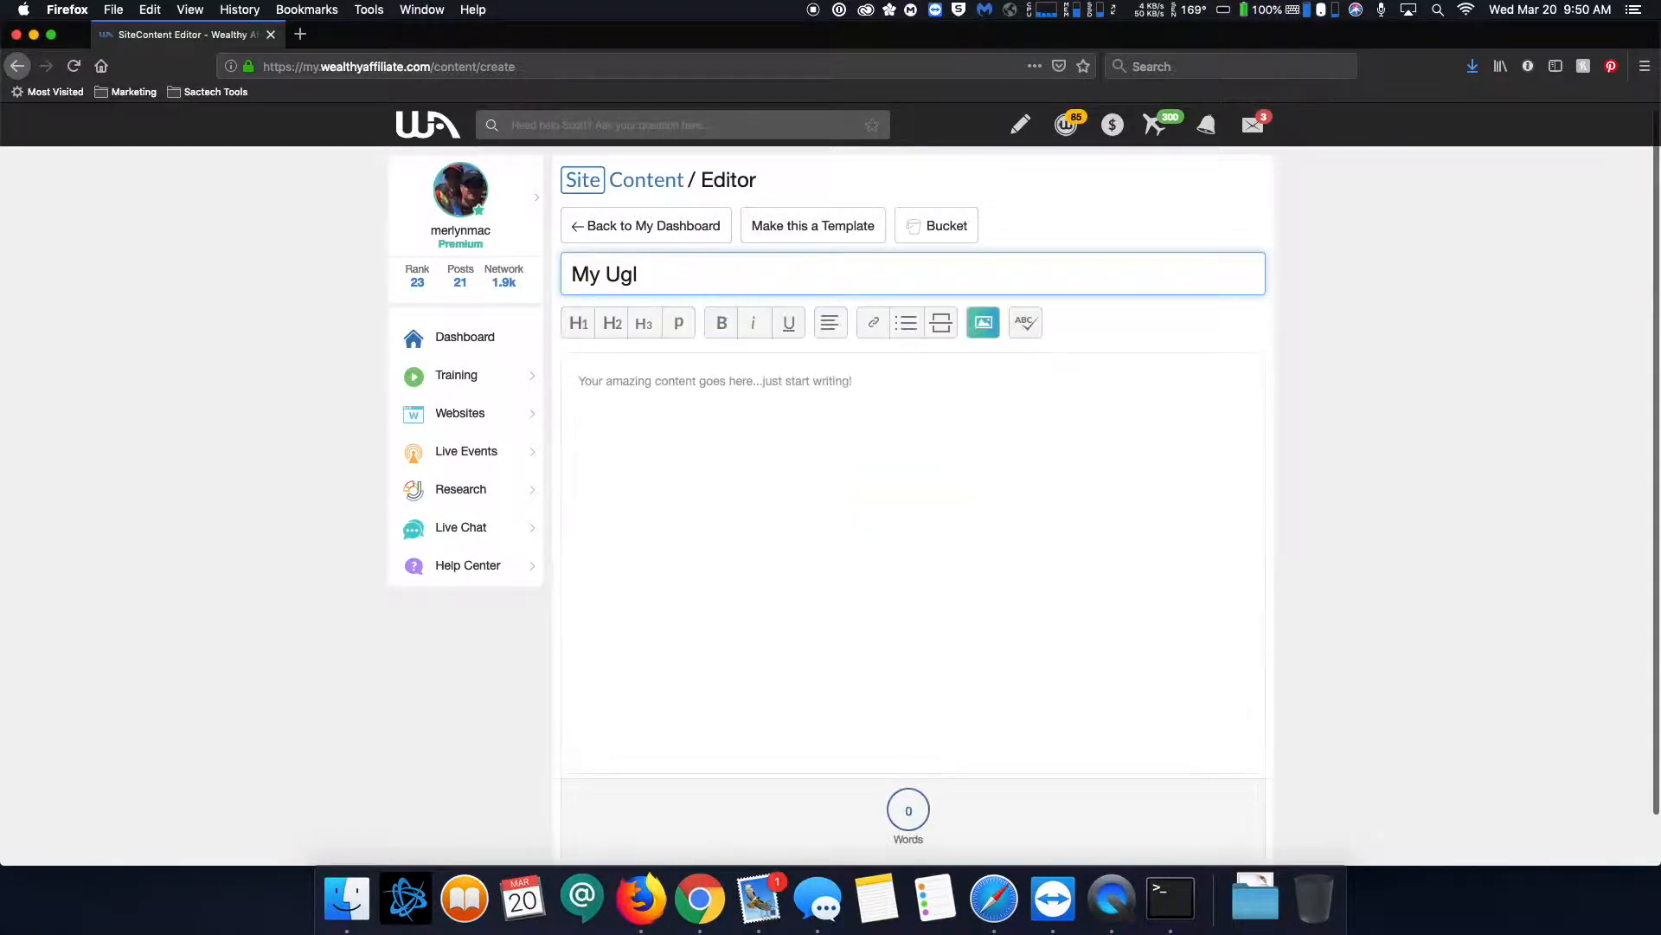
# Write "Yes this is a horribly lackluster post!" as the article's body text
pyautogui.click(771, 377)
pyautogui.write('yes htl')
pyautogui.press('BackSpace')
pyautogui.press('BackSpace')
pyautogui.press('BackSpace')
pyautogui.press('BackSpace')
pyautogui.press('BackSpace')
pyautogui.press('BackSpace')
pyautogui.press('BackSpace')
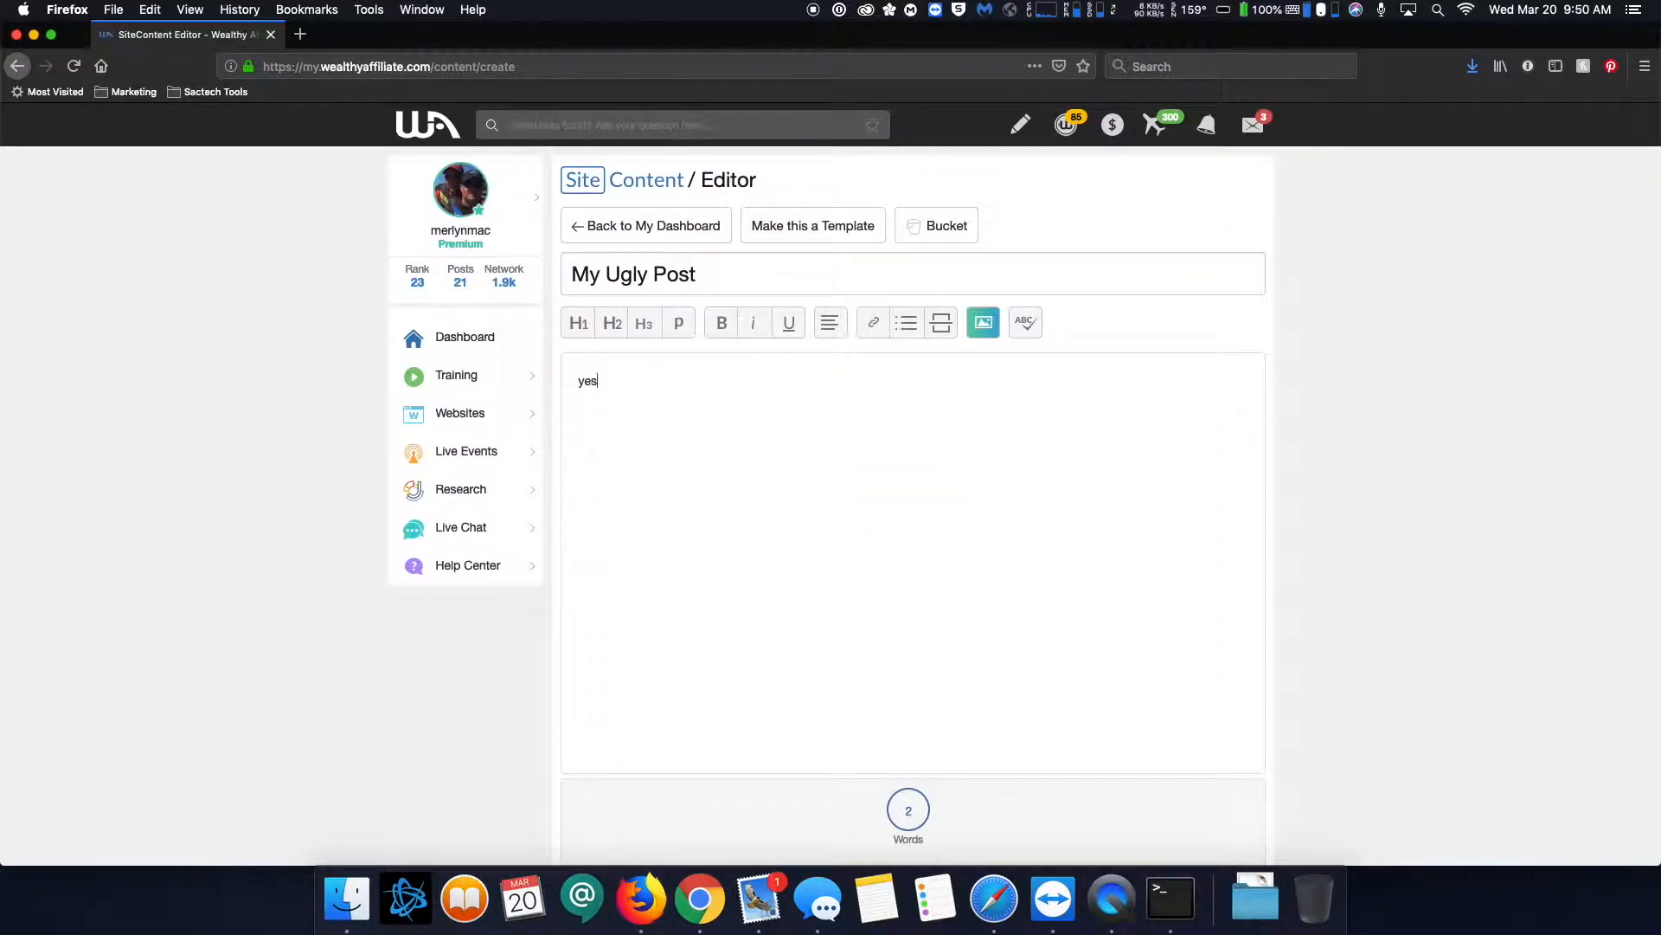
pyautogui.write('Yes this is a horribly lackluster post!')
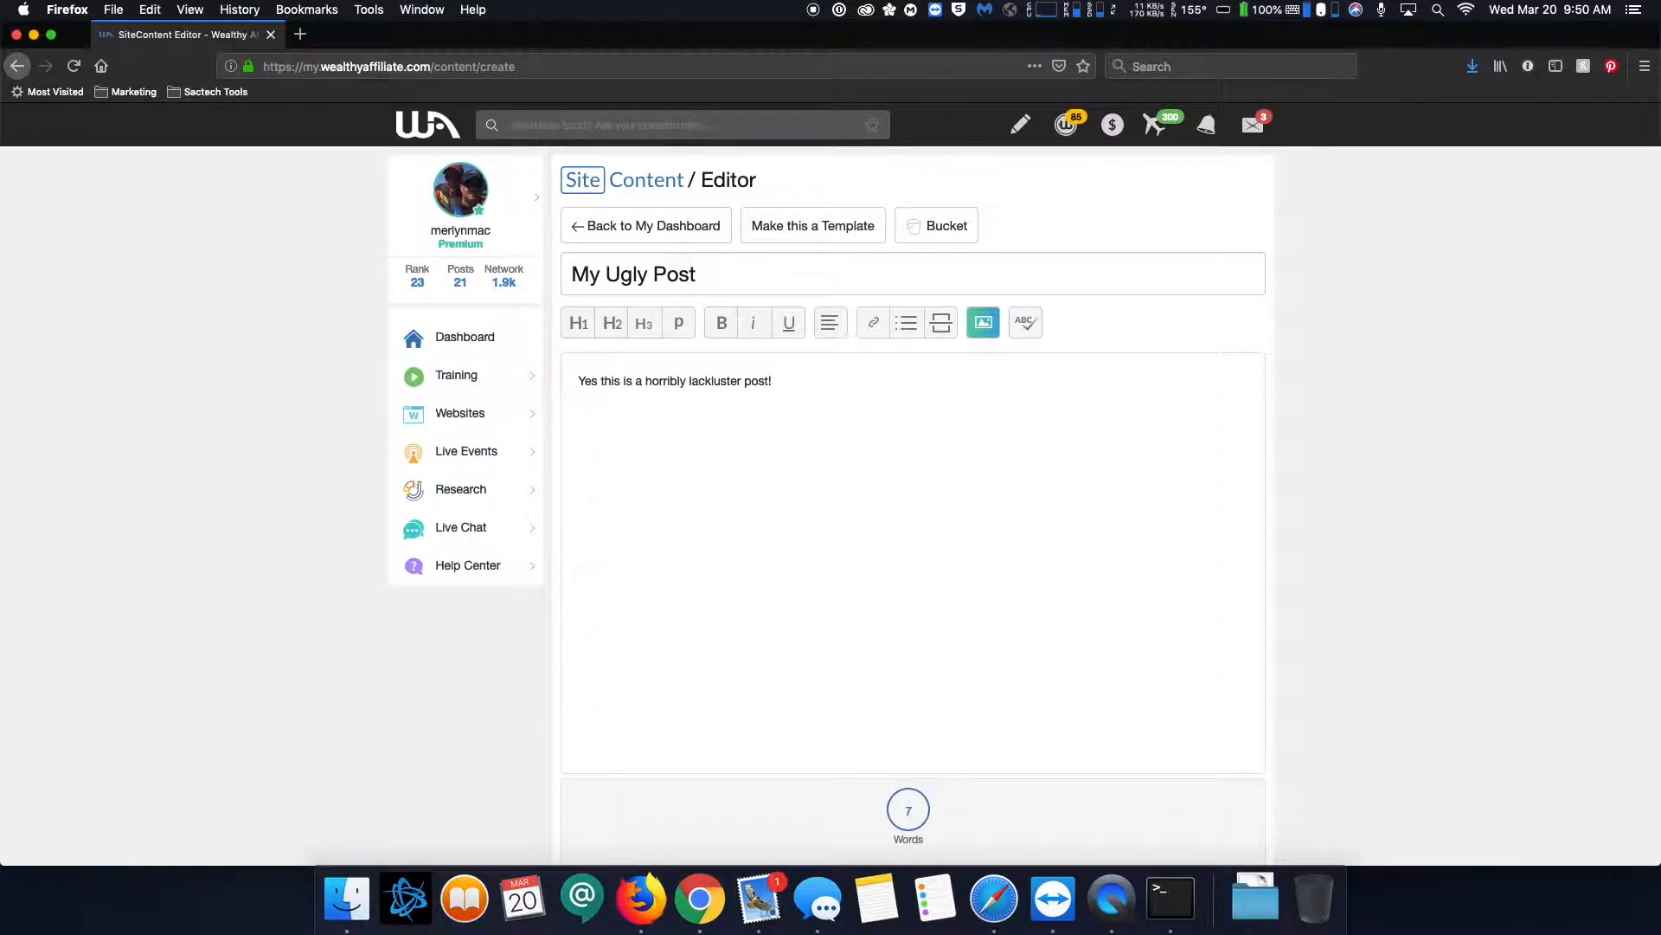
# Choose the recently used sea god image for the article and extend its crop area over the whole picture
pyautogui.click(981, 324)
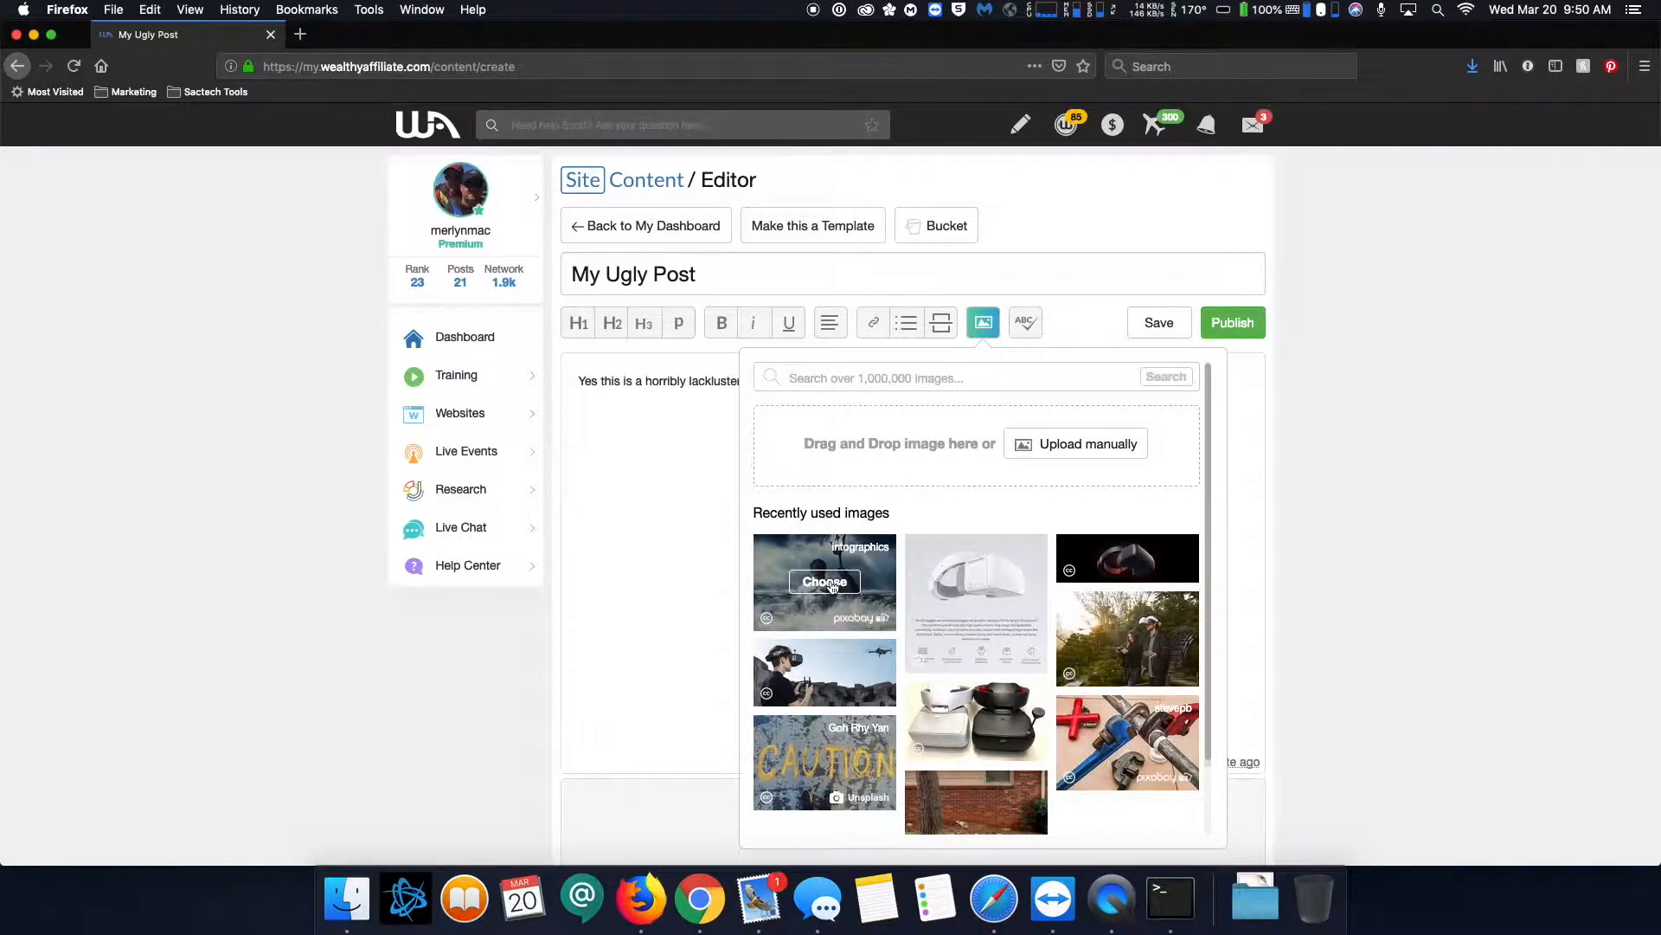
pyautogui.click(828, 578)
pyautogui.moveTo(926, 491); pyautogui.dragTo(703, 410)
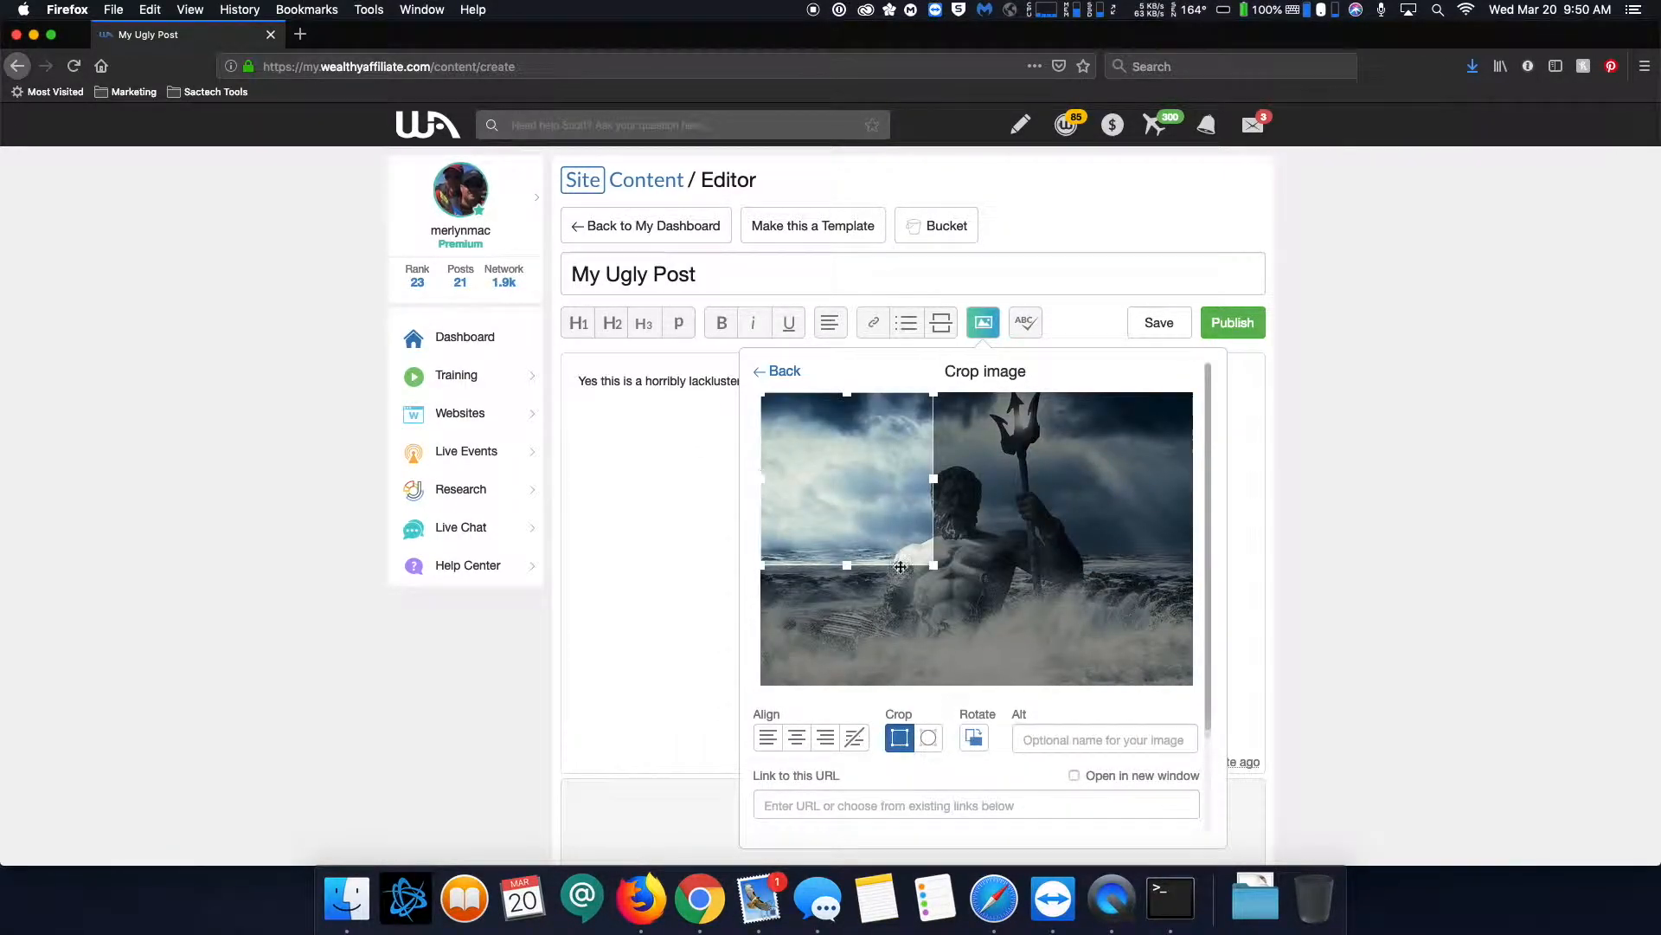
pyautogui.moveTo(933, 567); pyautogui.dragTo(1185, 677)
# Center-align the image, set its alt text to "Water God" and insert it into the article
pyautogui.click(798, 739)
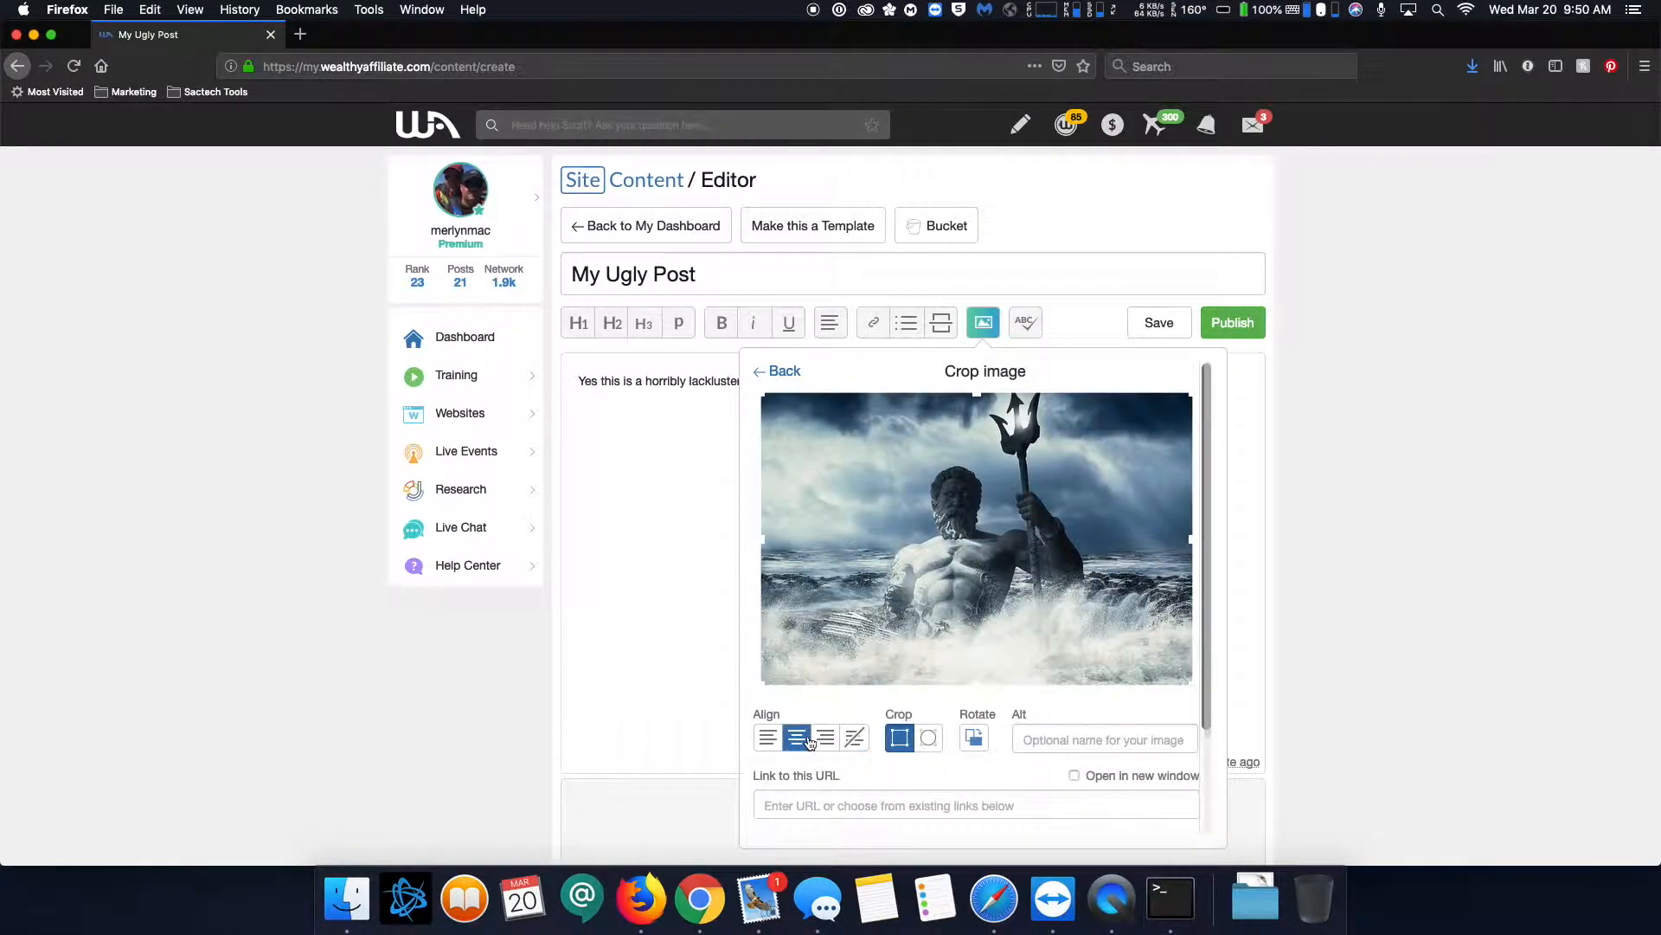
pyautogui.click(1110, 740)
pyautogui.write('Water God')
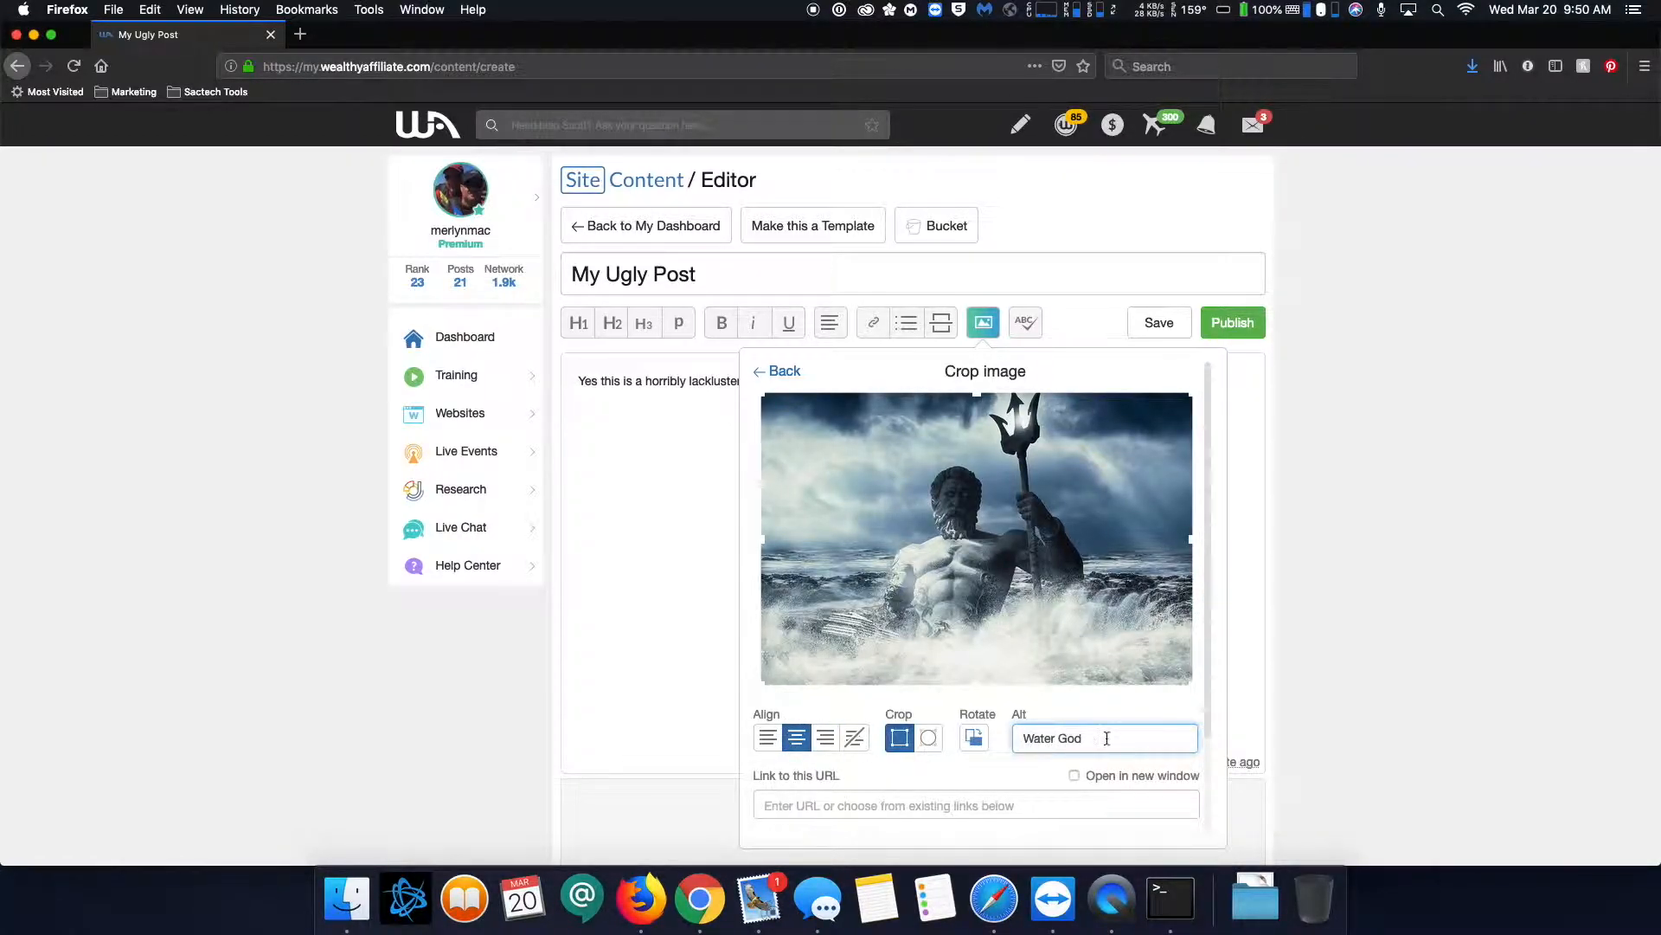
pyautogui.scroll(-3, 1096, 733)
pyautogui.click(1054, 819)
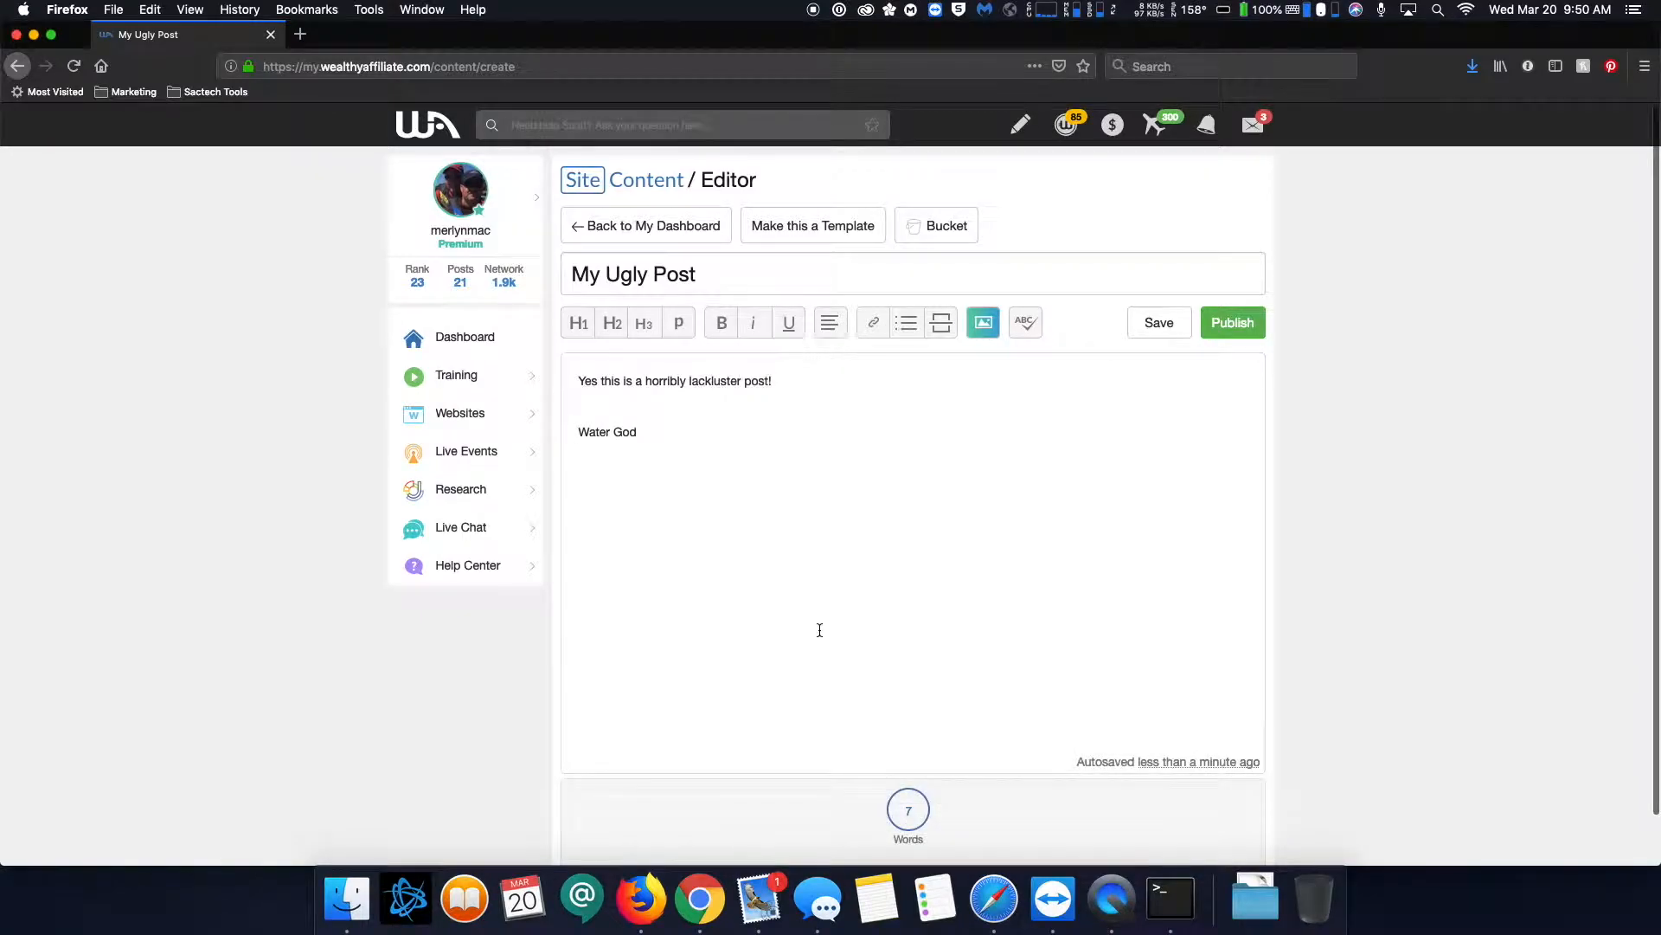
# Run the grammar check, and publish the article as a post on 2017.siterubix.com under the admin user
pyautogui.click(1026, 320)
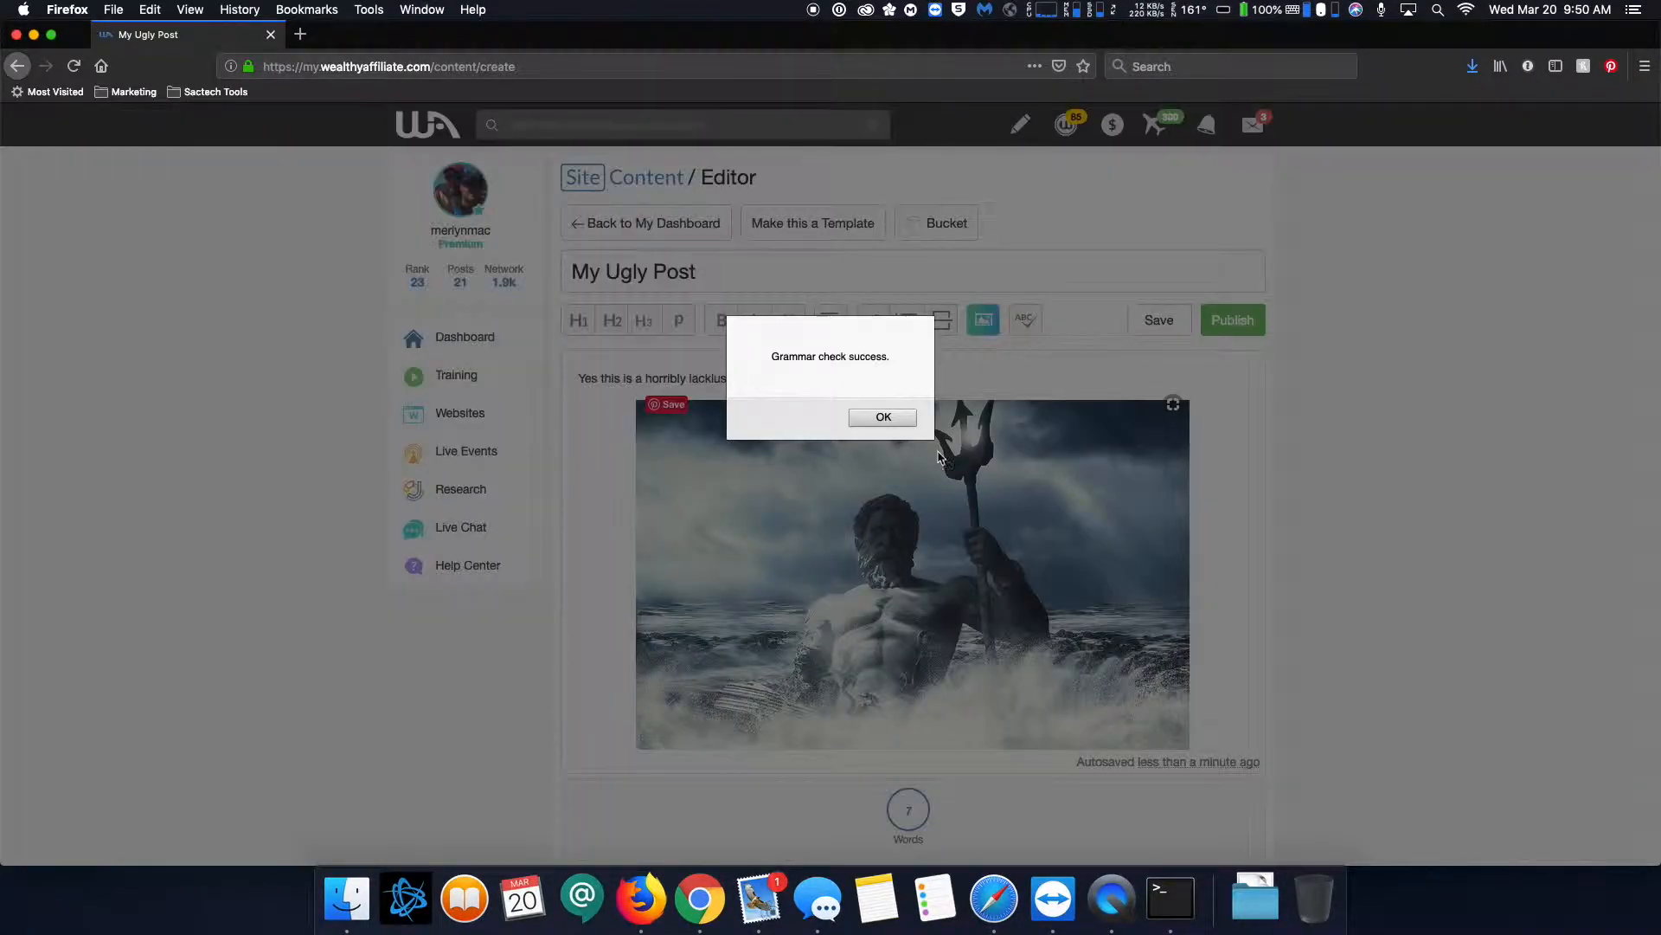
pyautogui.click(868, 418)
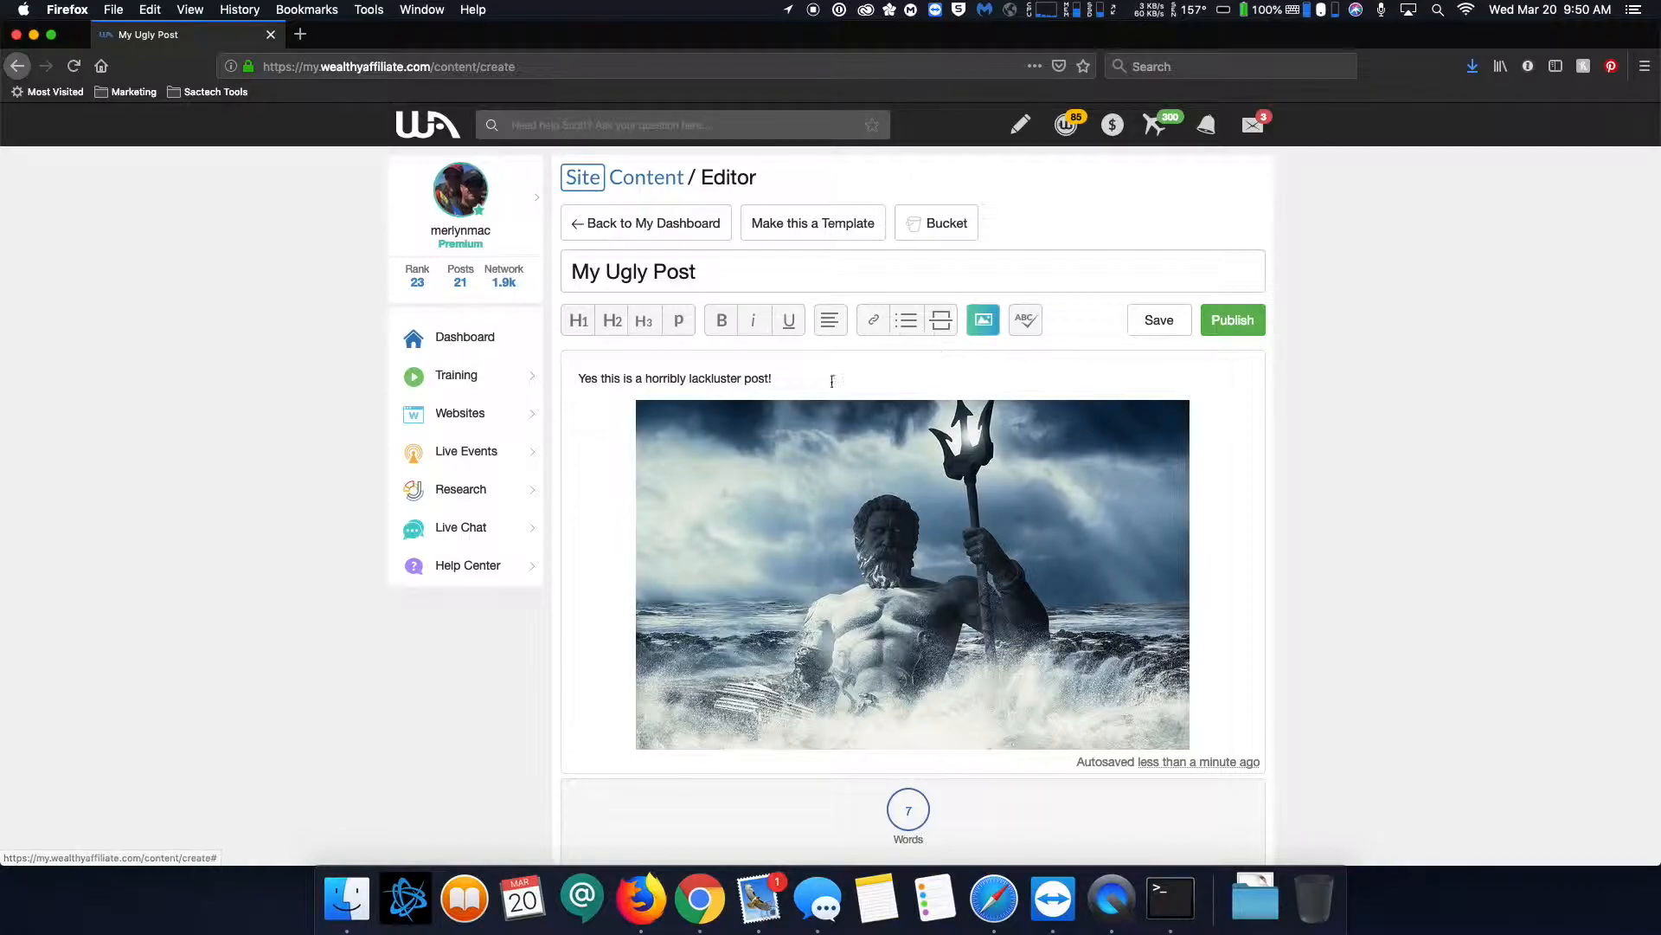
pyautogui.click(1225, 334)
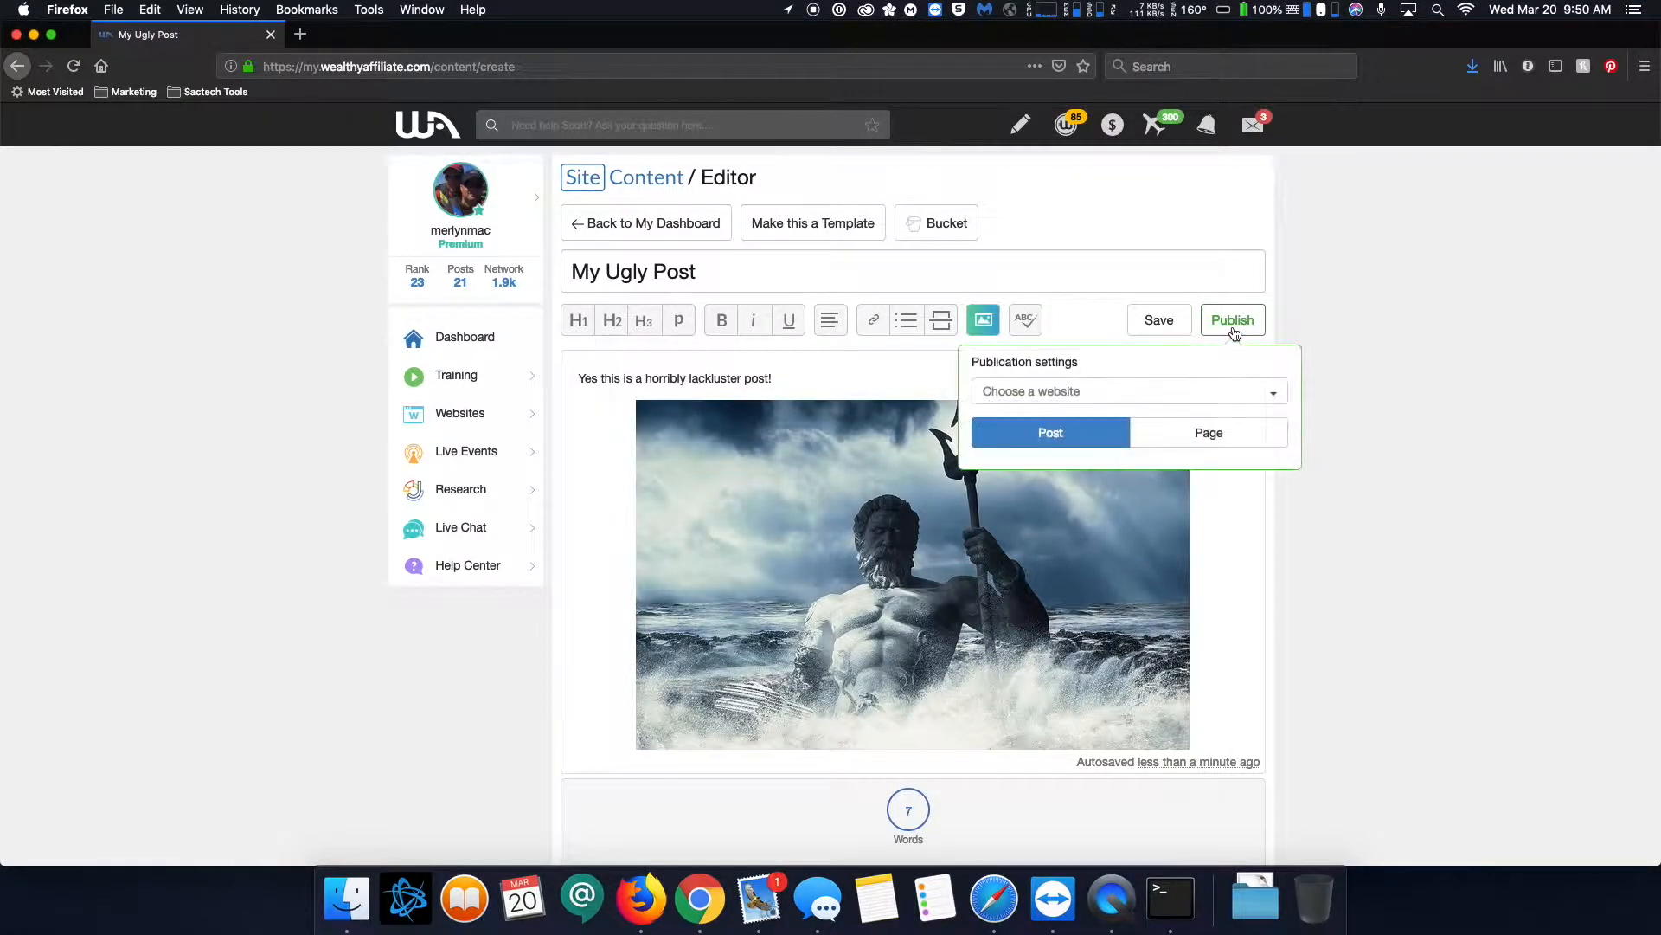
pyautogui.click(1080, 391)
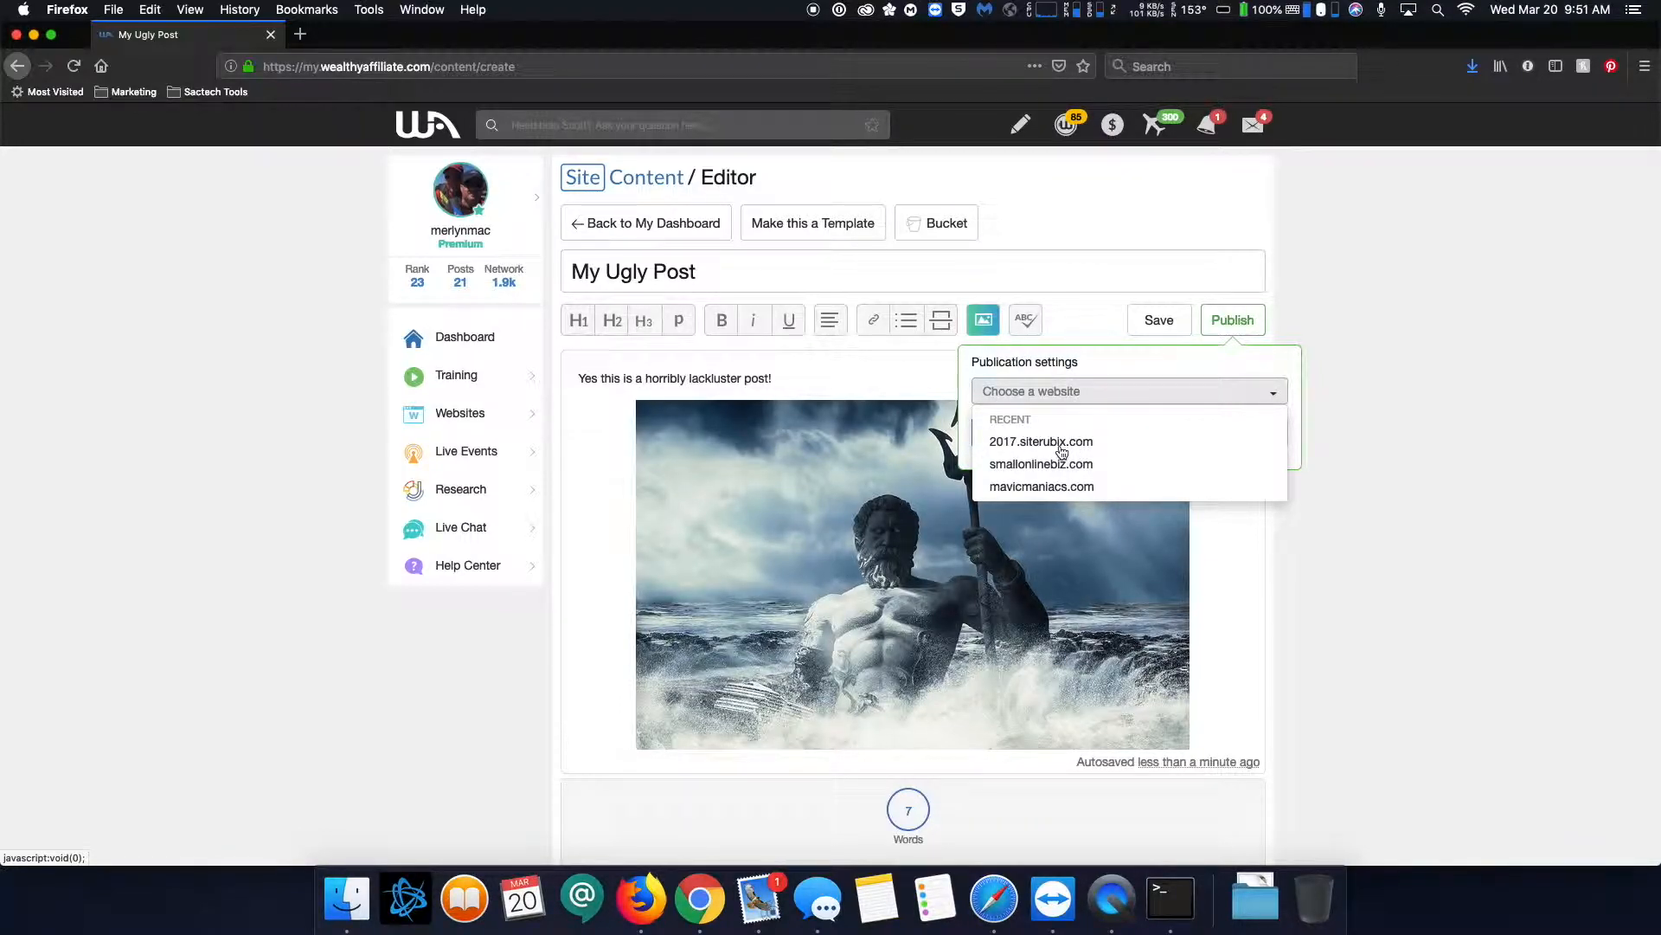
pyautogui.click(1064, 450)
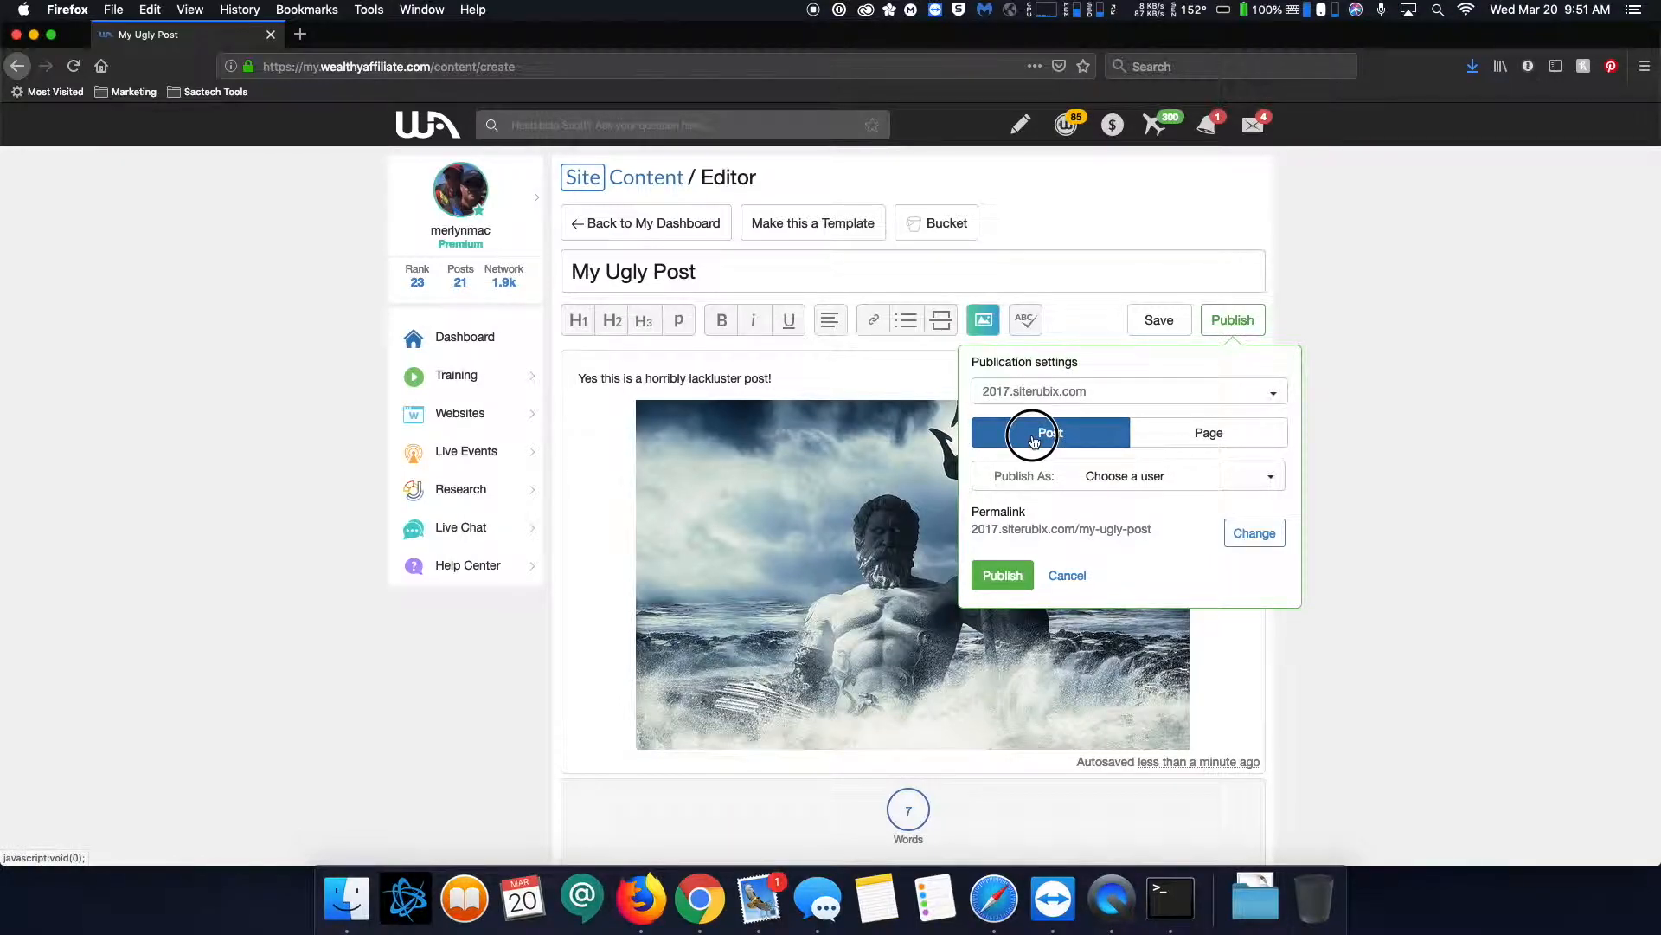
pyautogui.click(1177, 478)
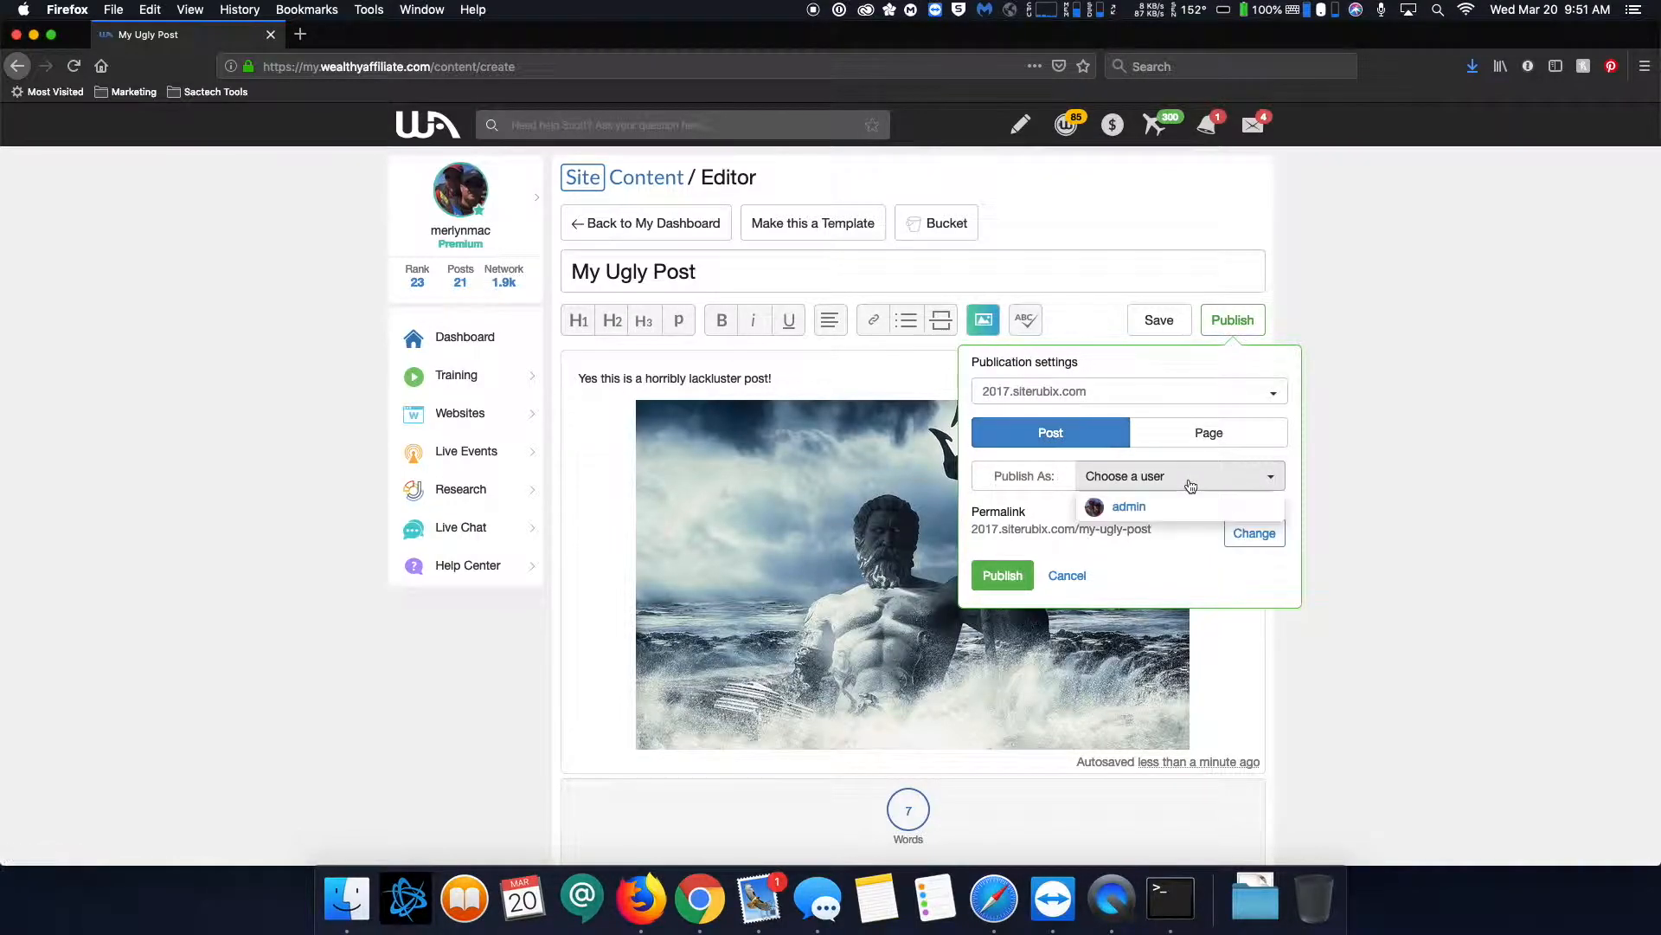
pyautogui.click(1135, 509)
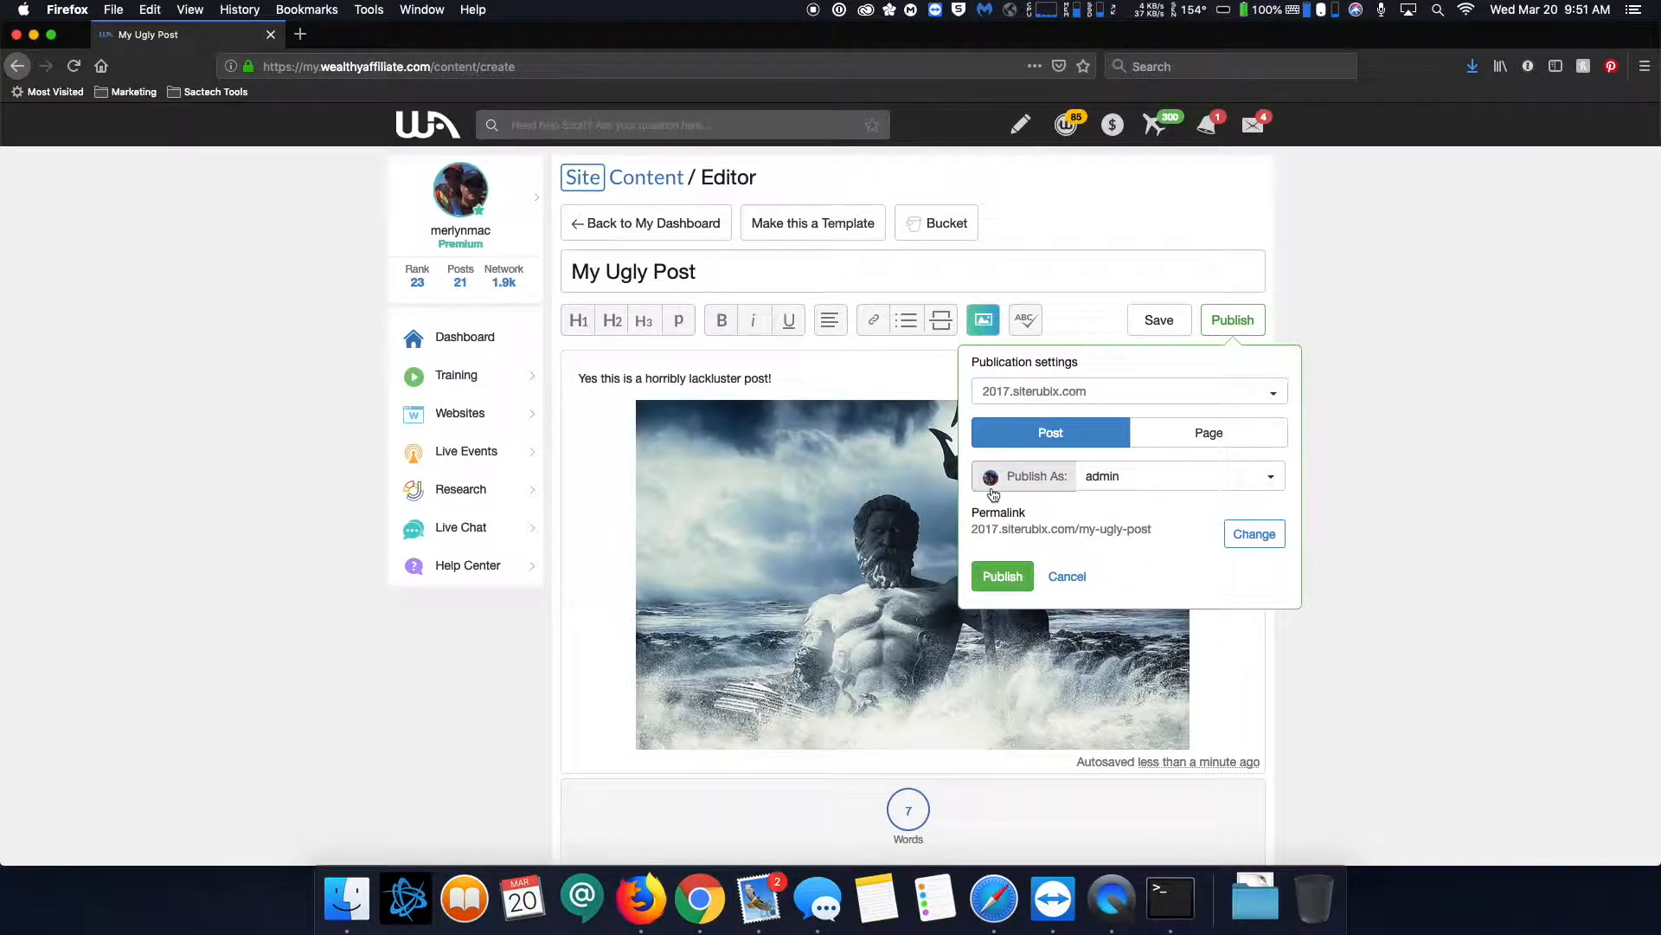
pyautogui.click(1006, 573)
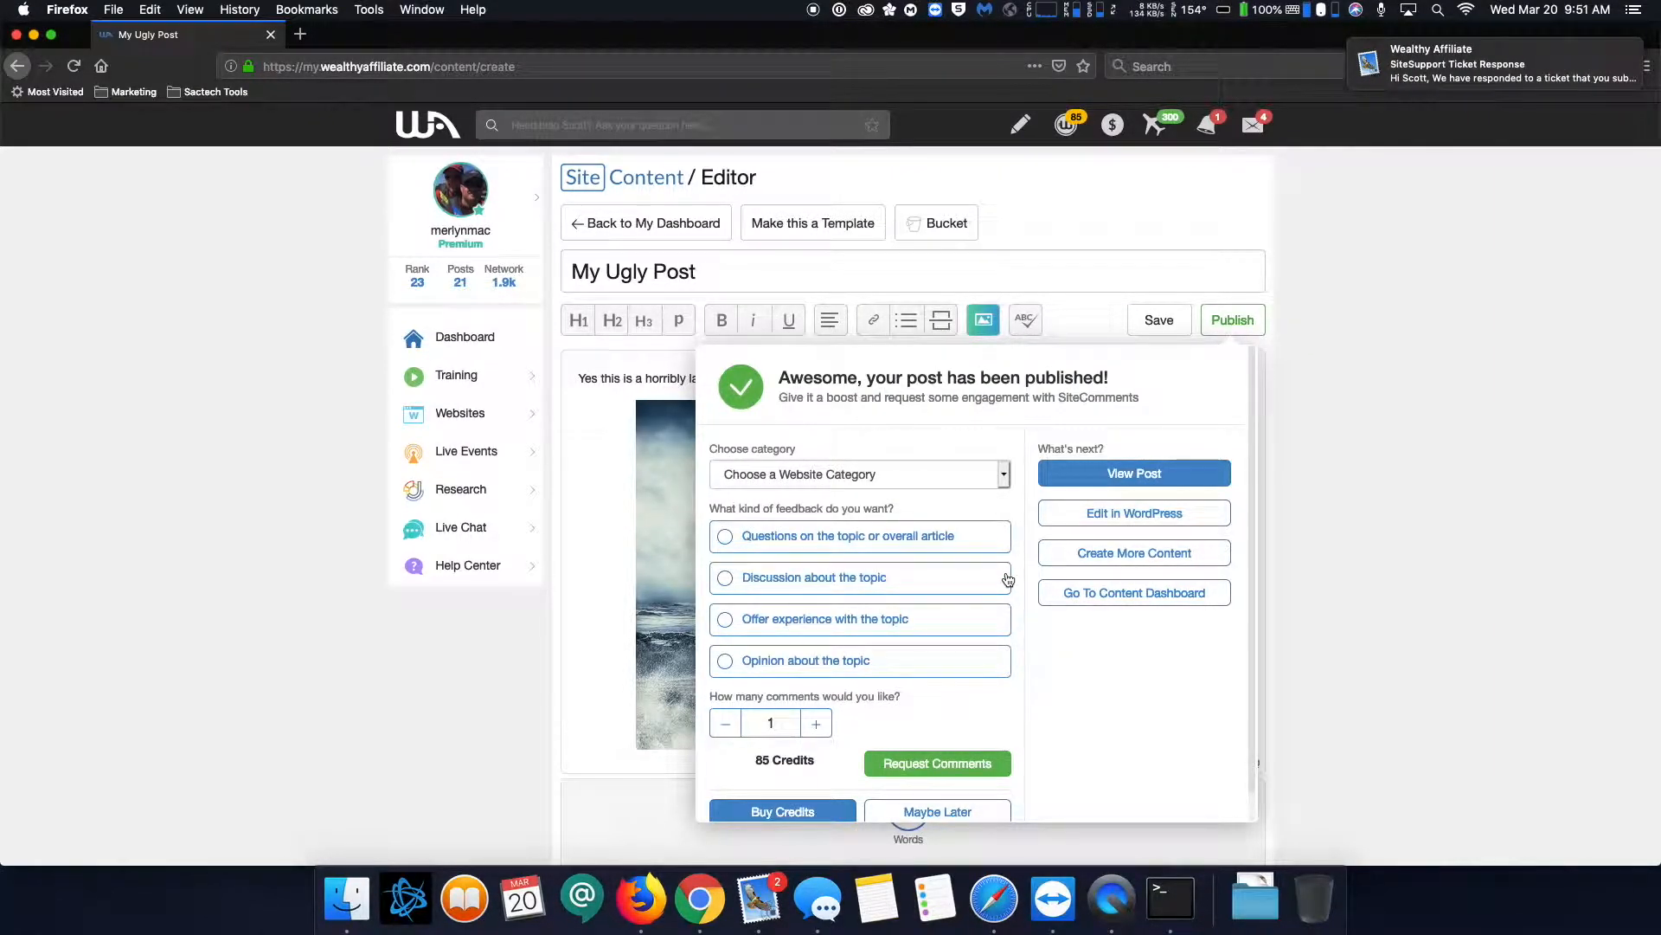
# Open 2017.siterubix.com in a new browser tab and look for the published post on its home page
pyautogui.click(300, 34)
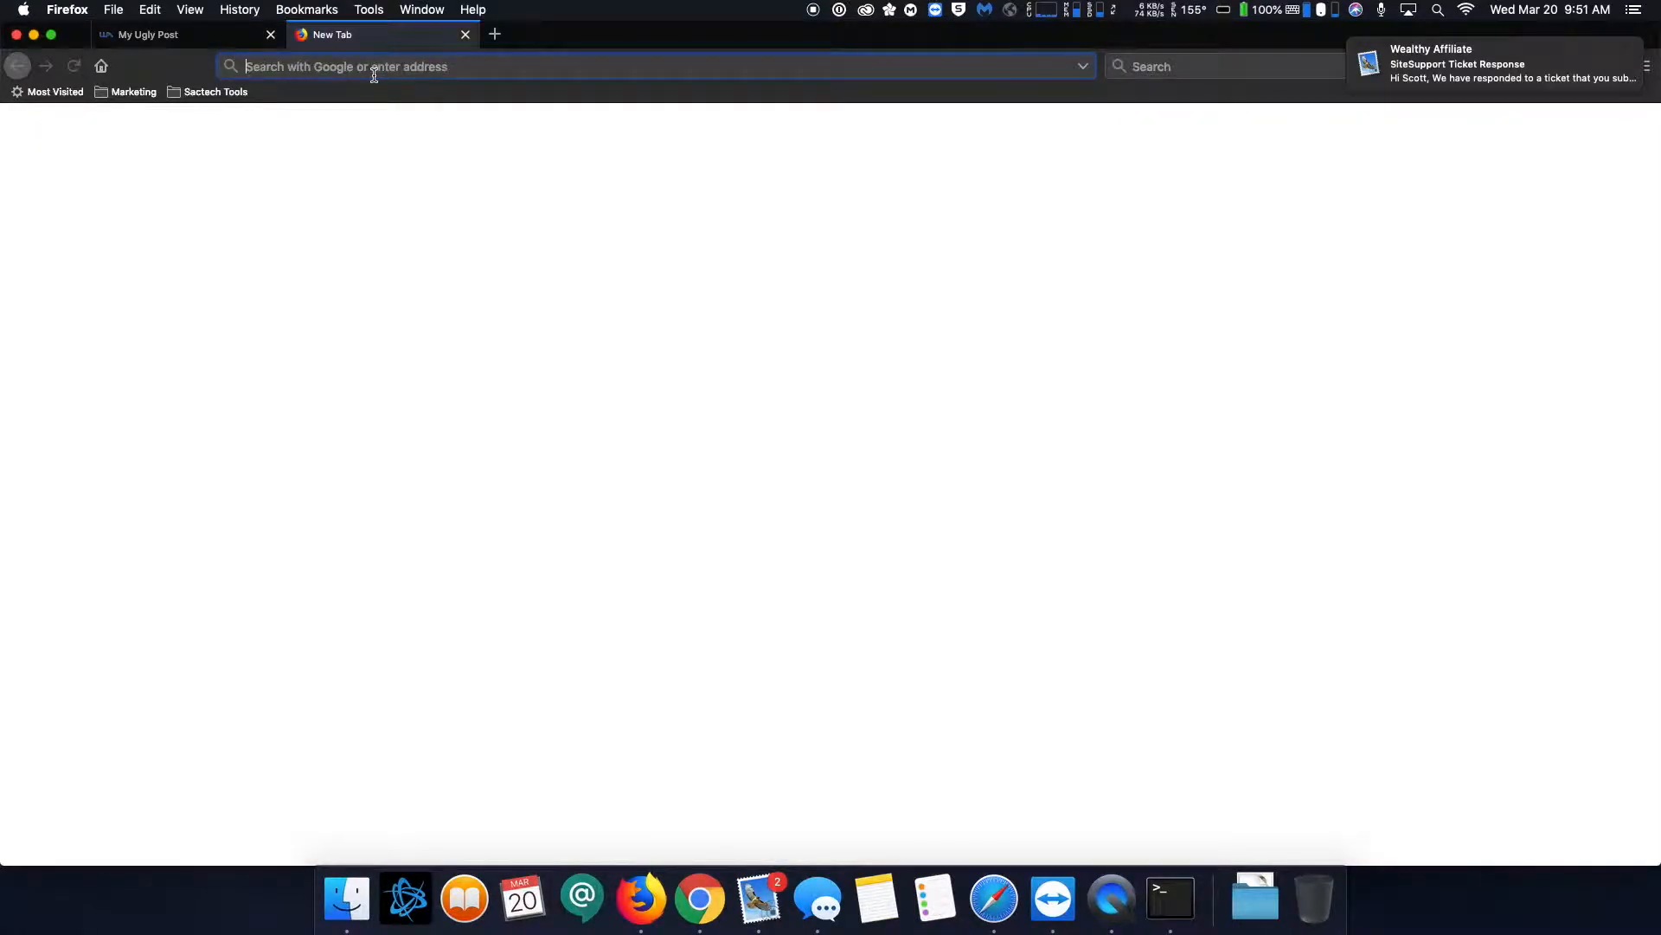
pyautogui.write('2017.siterubix.com')
pyautogui.press('Return')
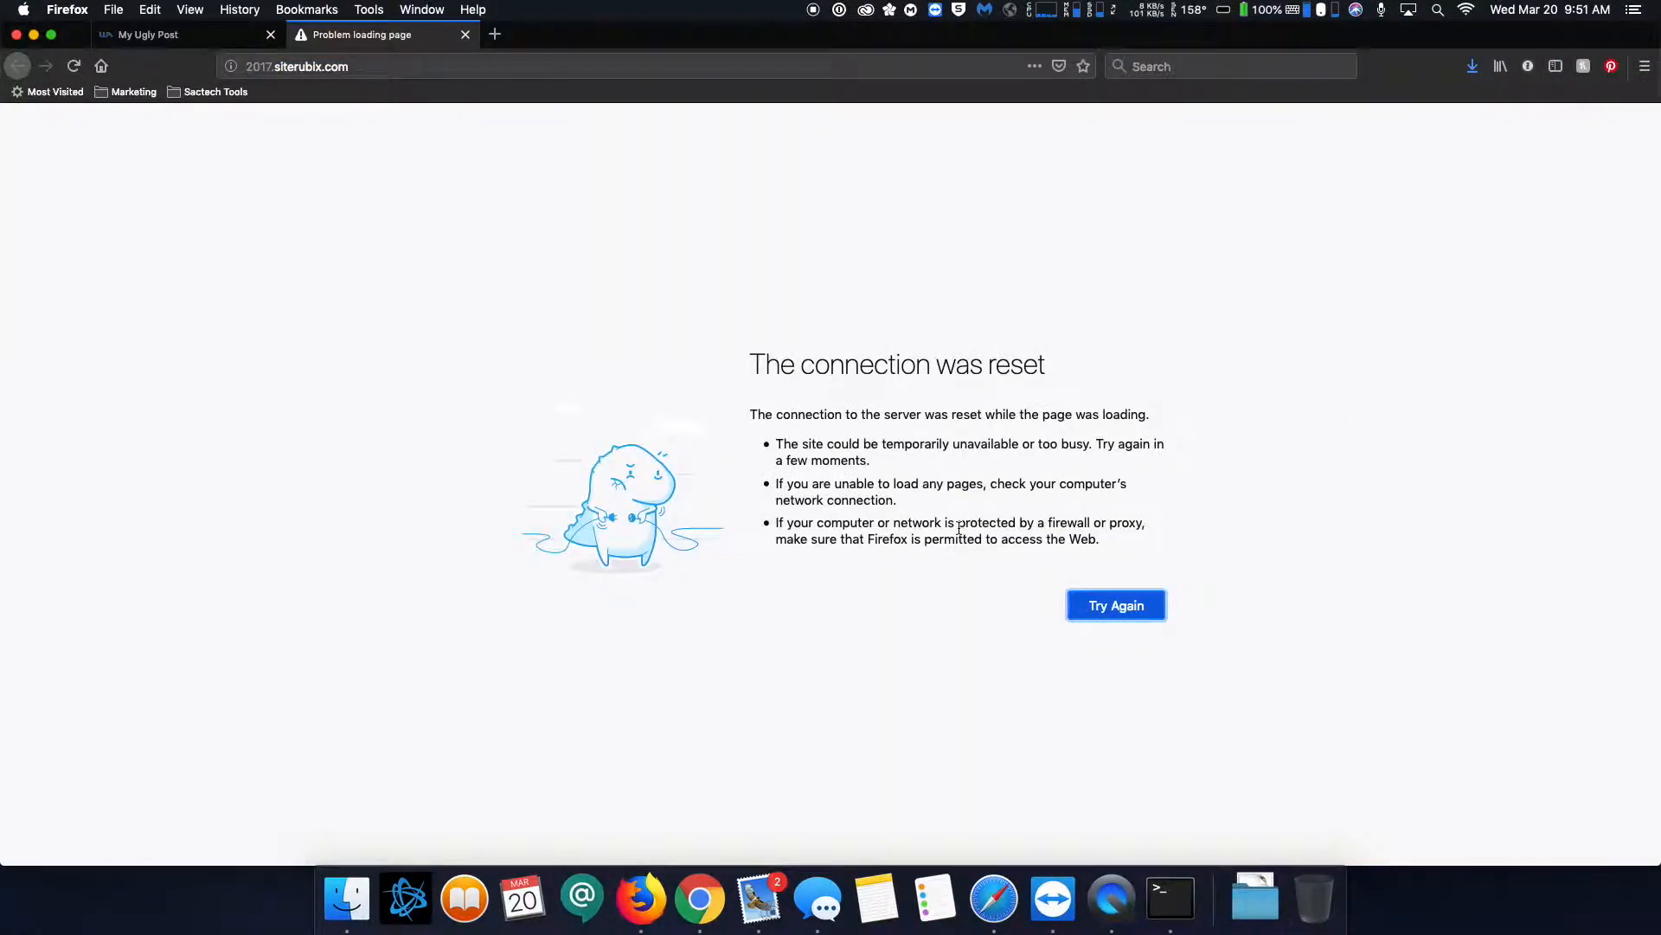
pyautogui.press('Return')
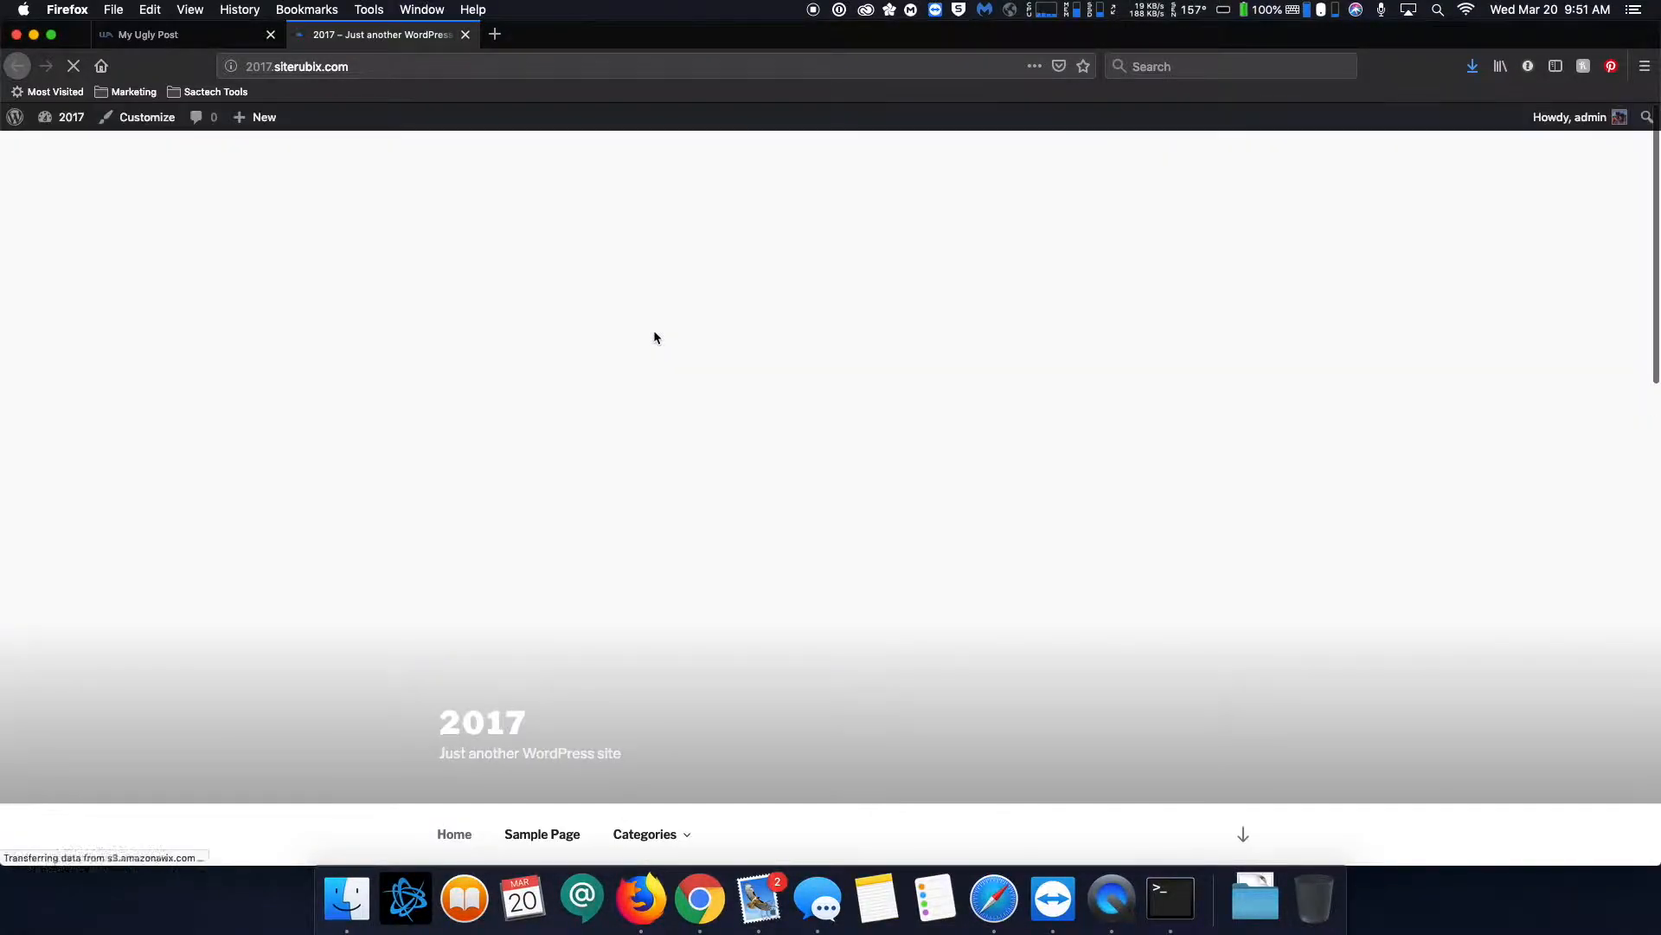
pyautogui.scroll(-8, 662, 349)
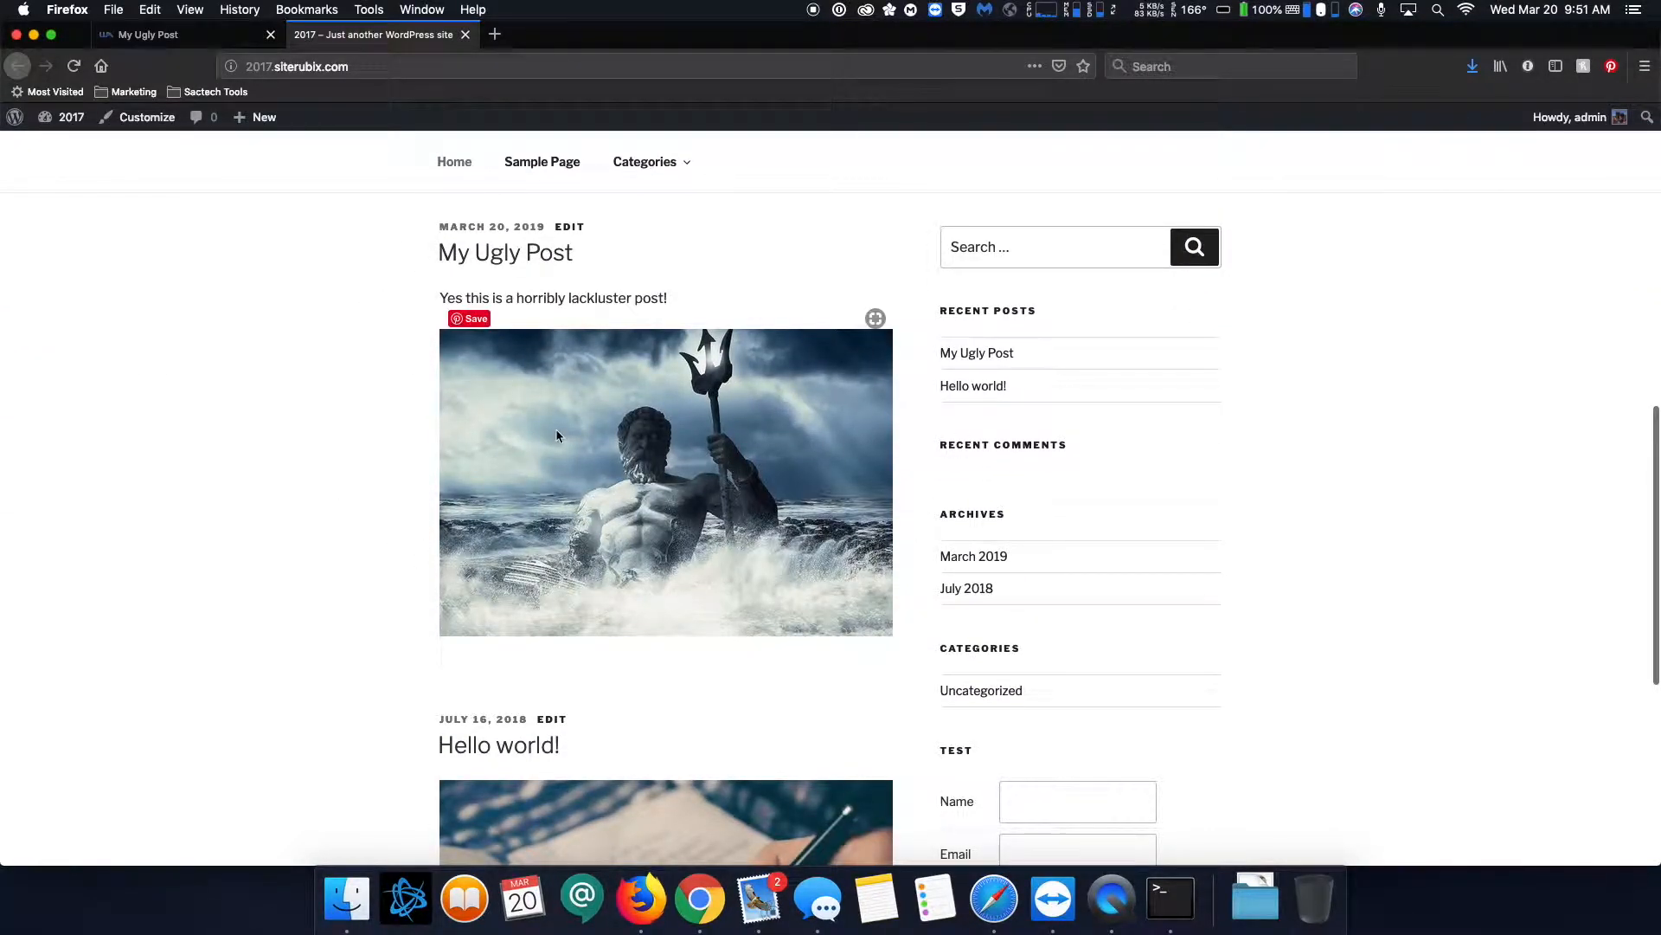
# Open the published post from SiteContent in the WordPress editor and switch it back to a draft
pyautogui.click(201, 34)
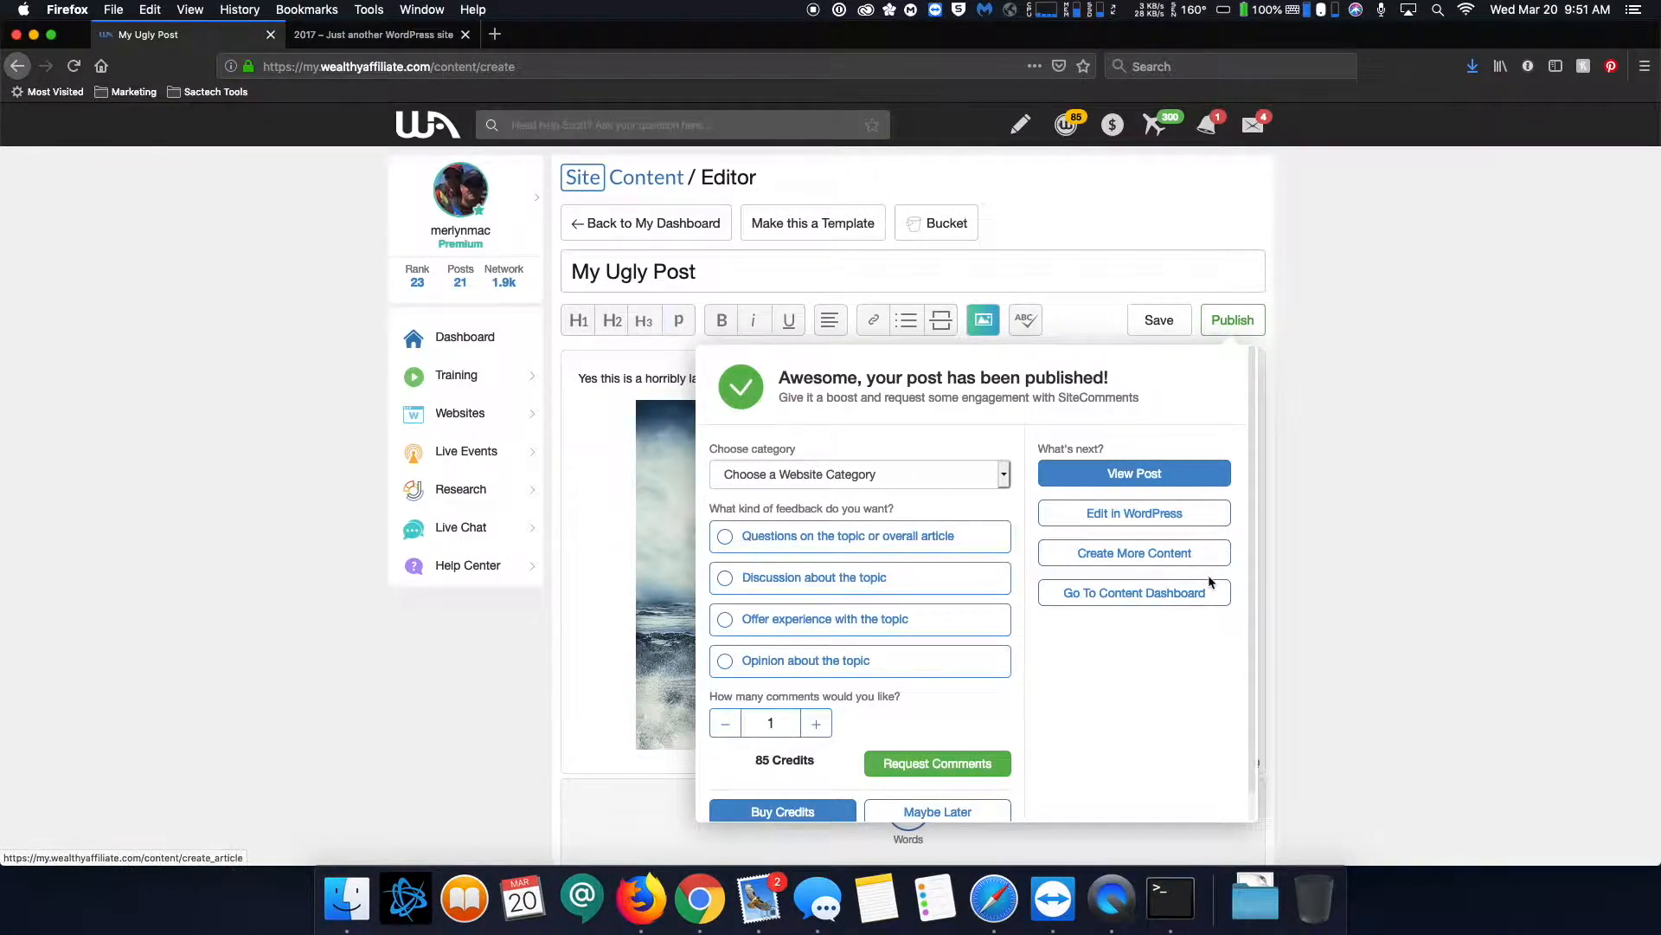
pyautogui.click(1154, 513)
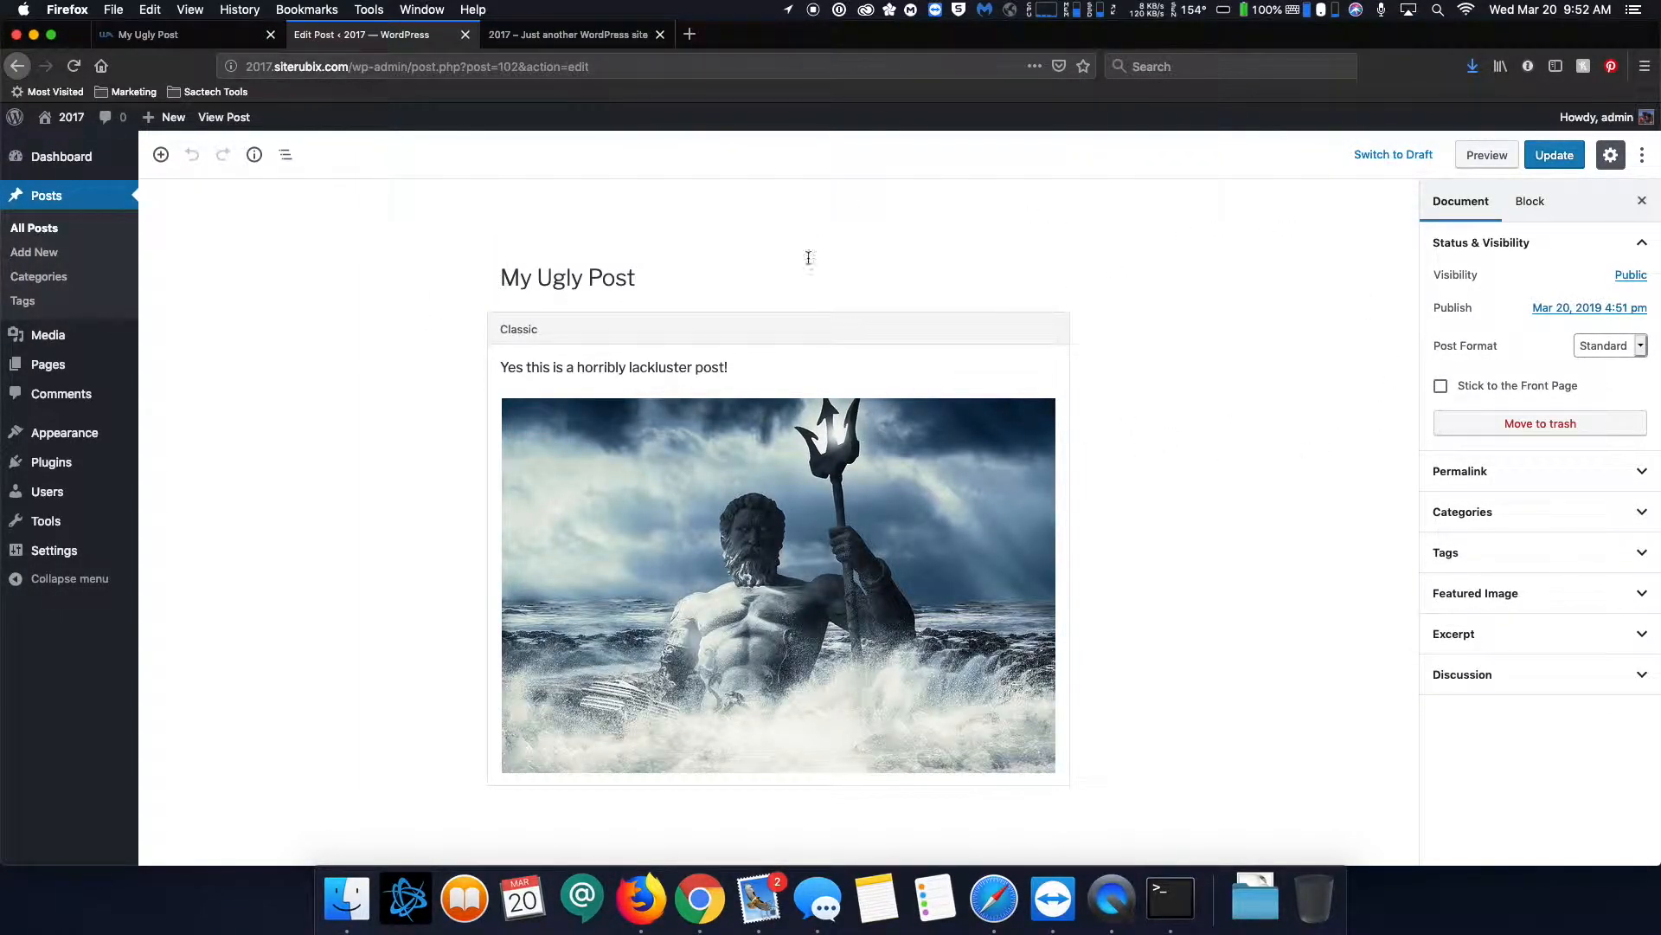
pyautogui.click(1392, 157)
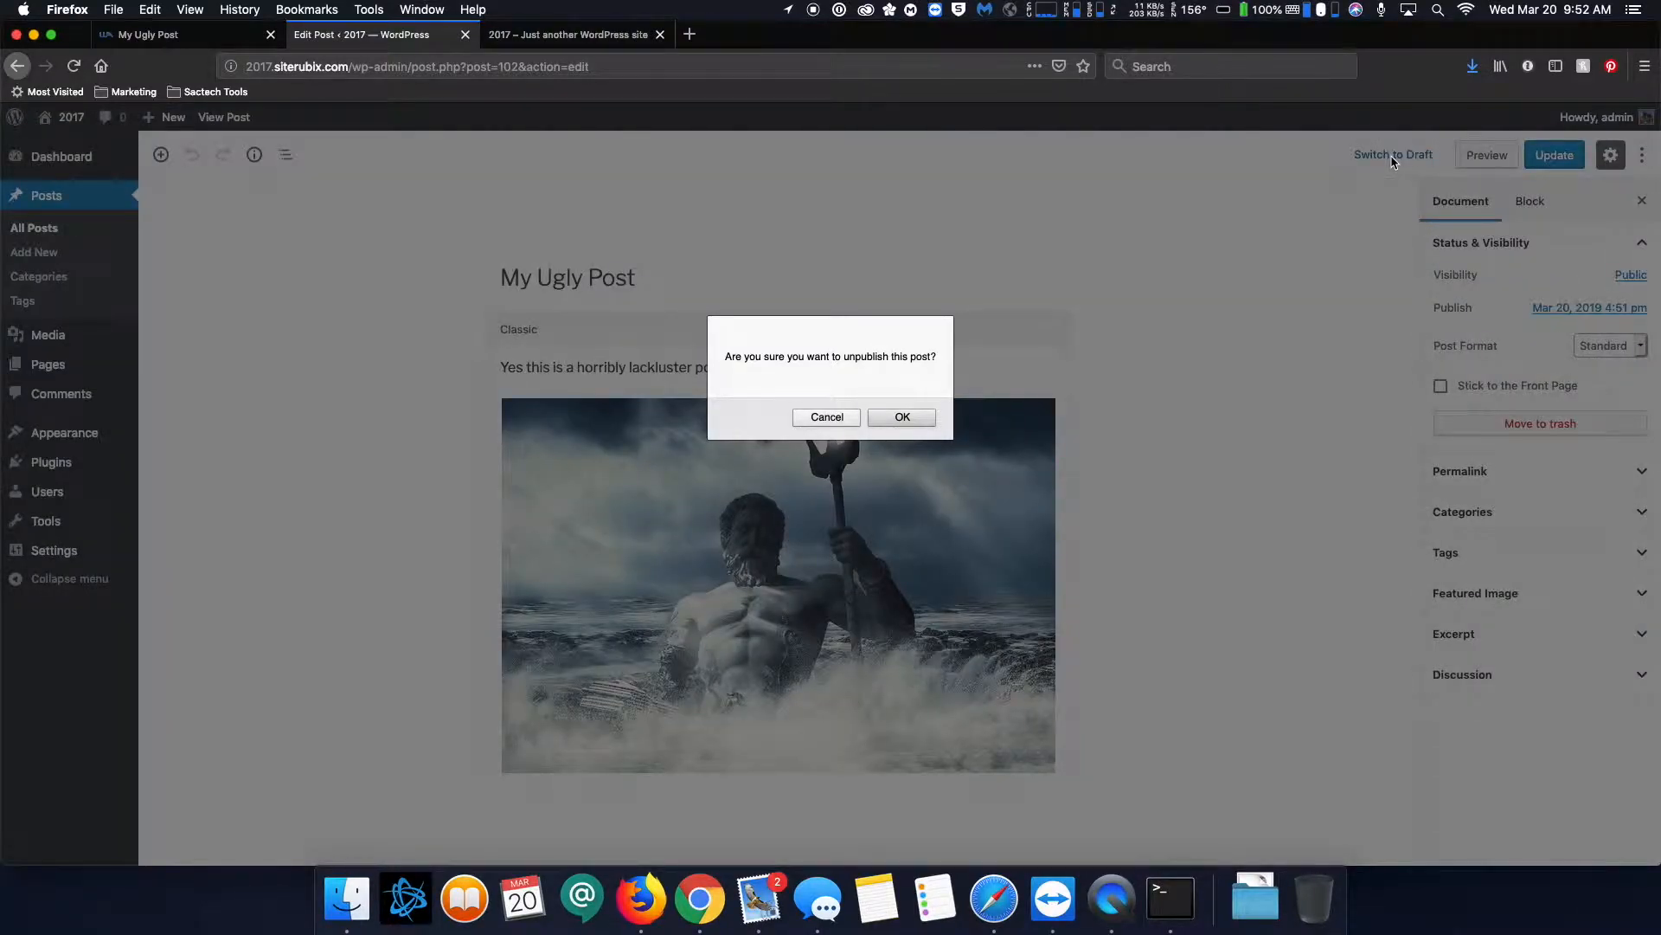
pyautogui.click(902, 418)
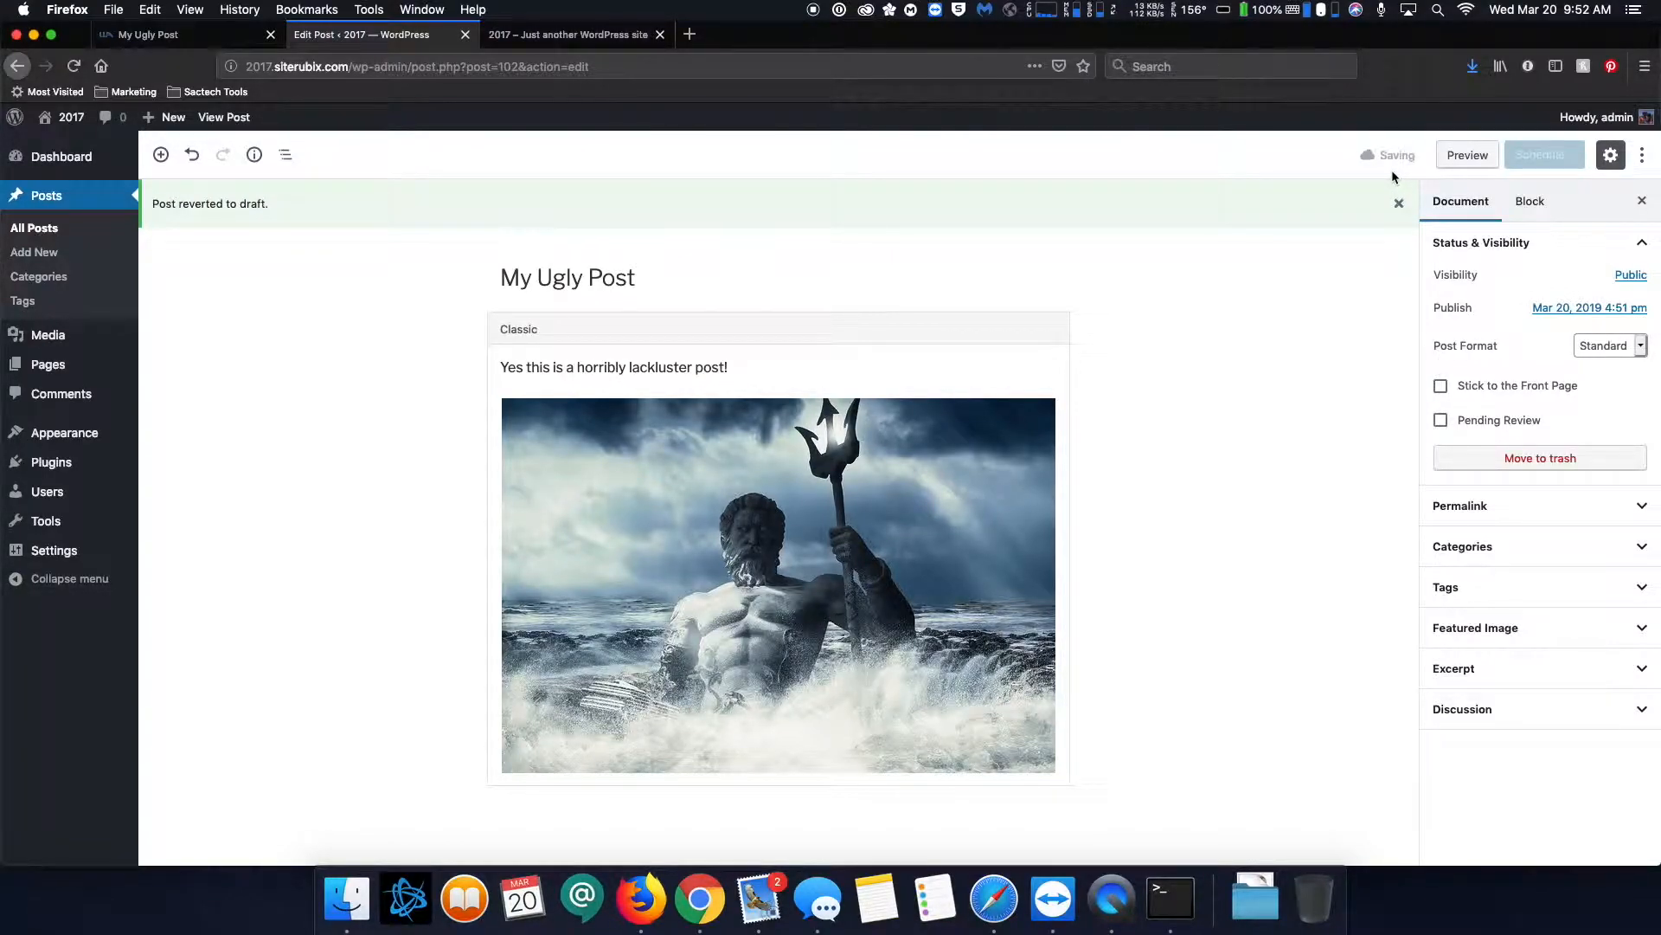
# Reload the site's home page to check which posts are live, and return to the post editor
pyautogui.click(563, 35)
pyautogui.click(75, 69)
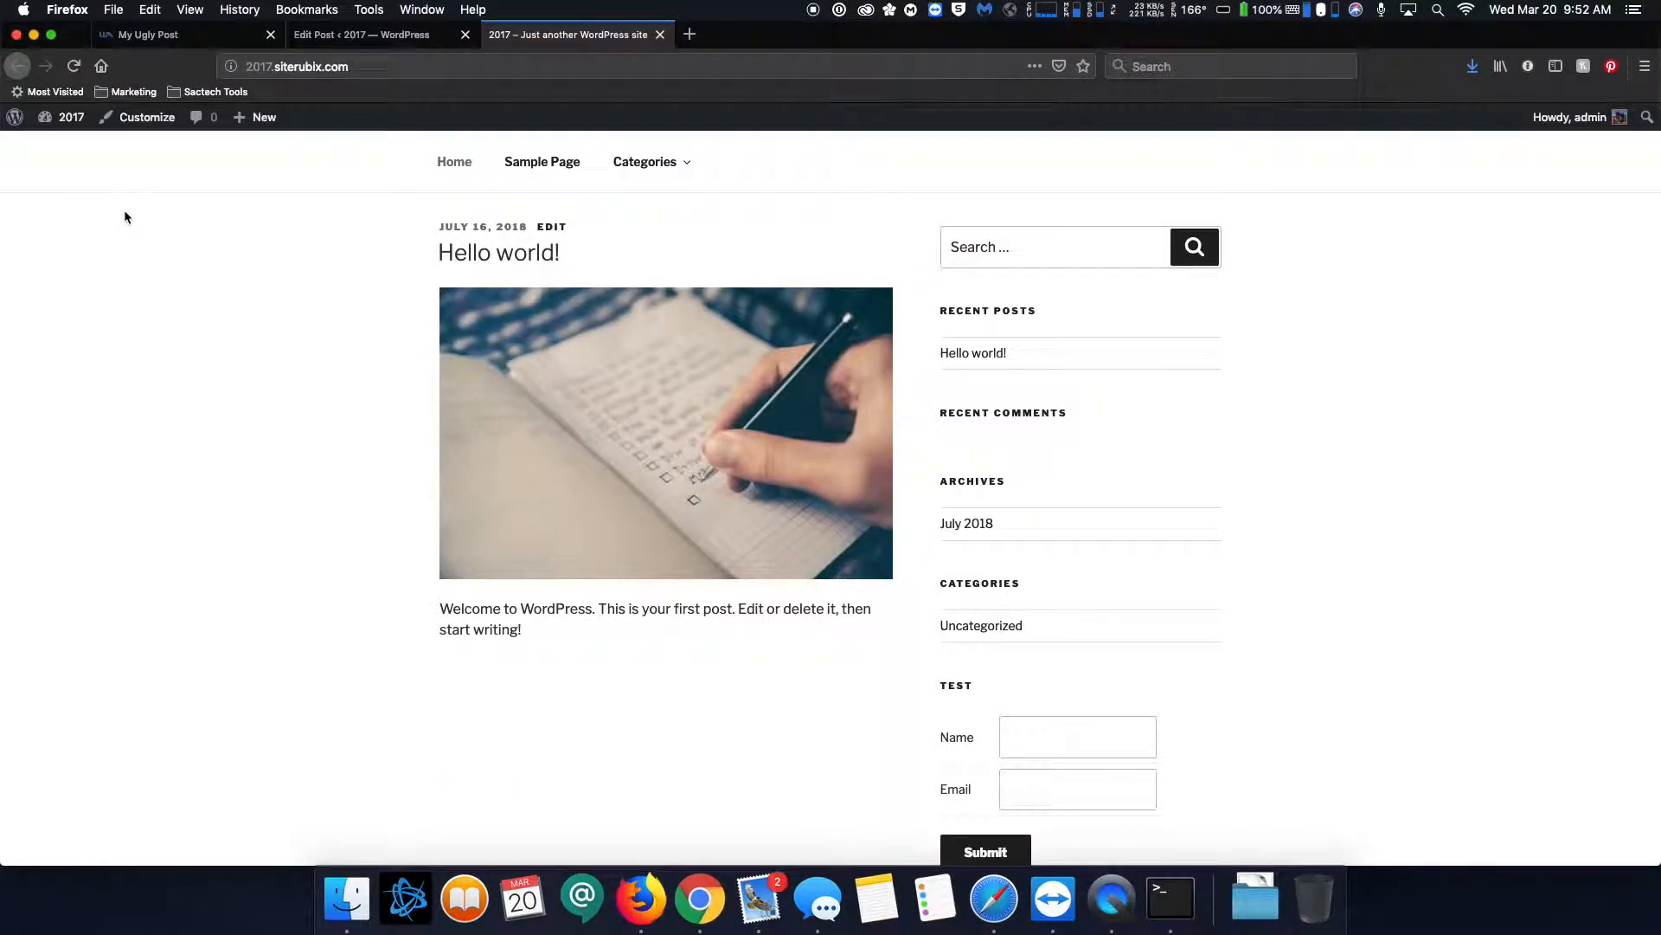
pyautogui.click(413, 36)
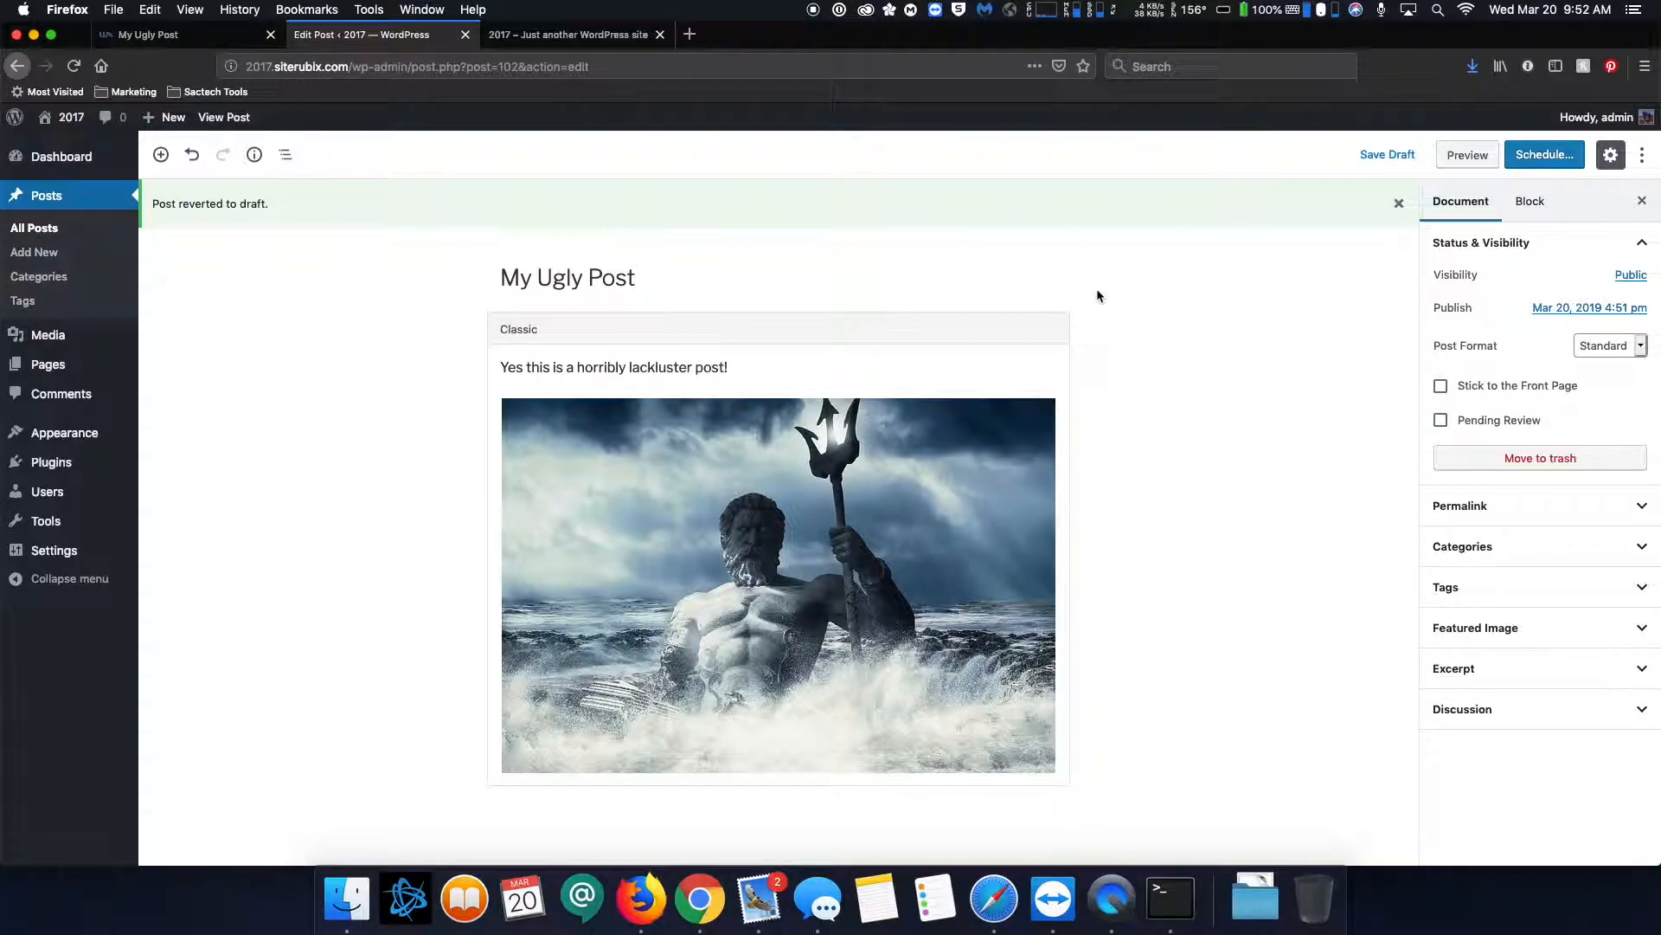
# Set the draft's publish time to 9:54 AM on March 20, 2019
pyautogui.click(1573, 311)
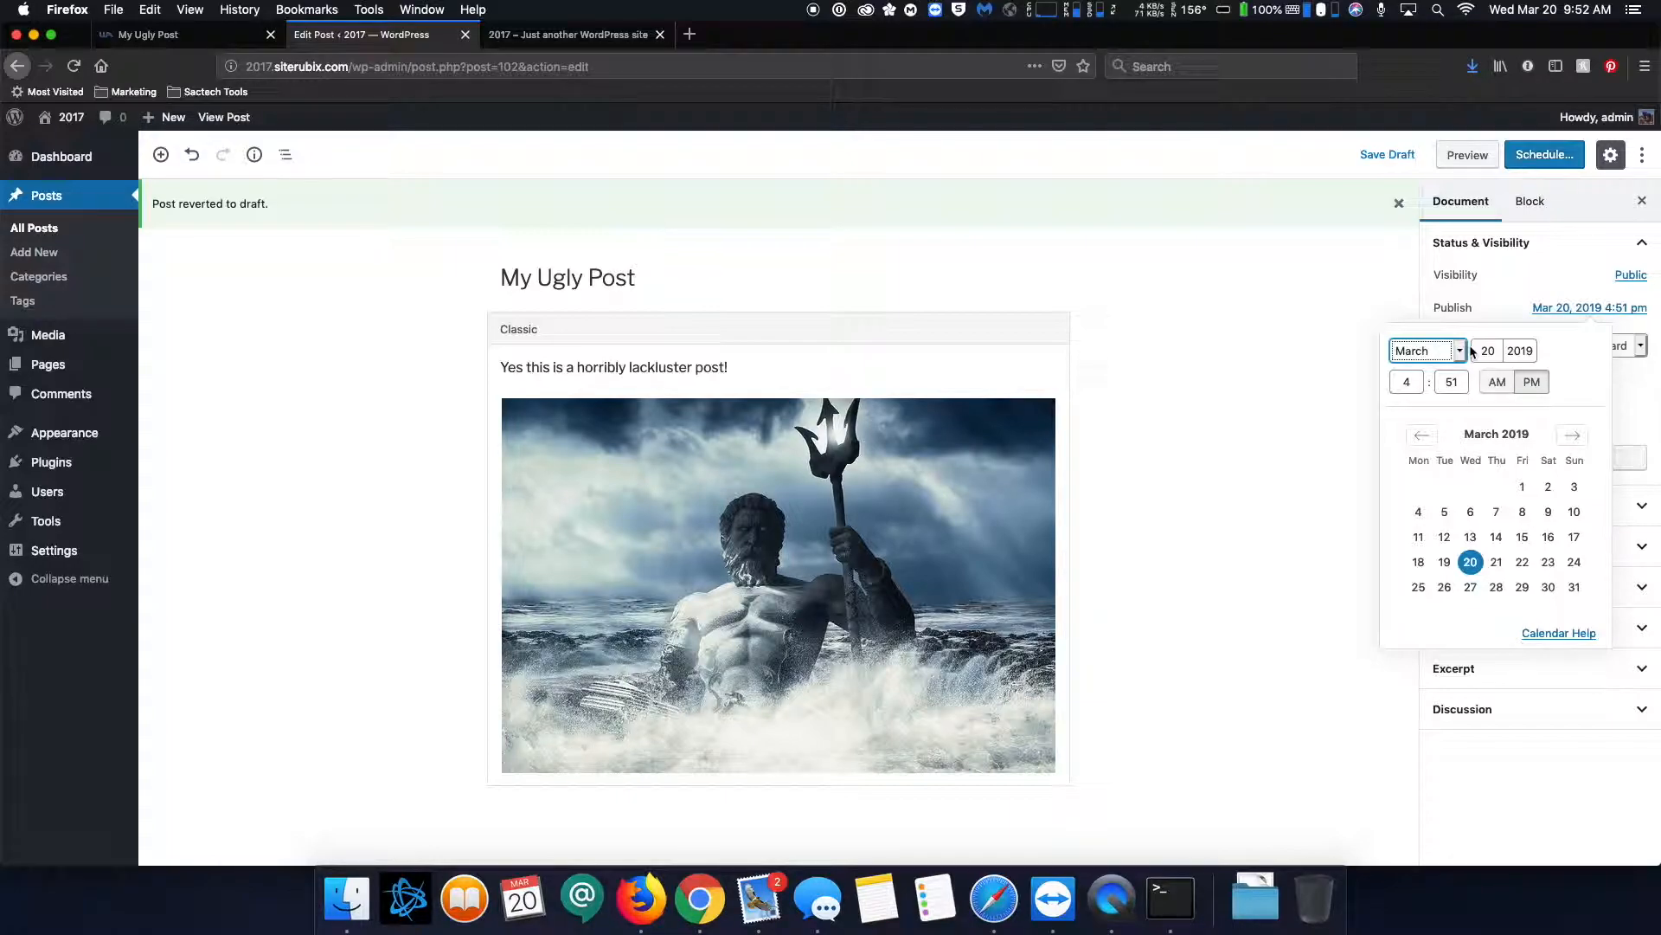
pyautogui.doubleClick(1418, 384)
pyautogui.write('9')
pyautogui.press('Tab')
pyautogui.press('BackSpace')
pyautogui.write('4')
pyautogui.click(1495, 385)
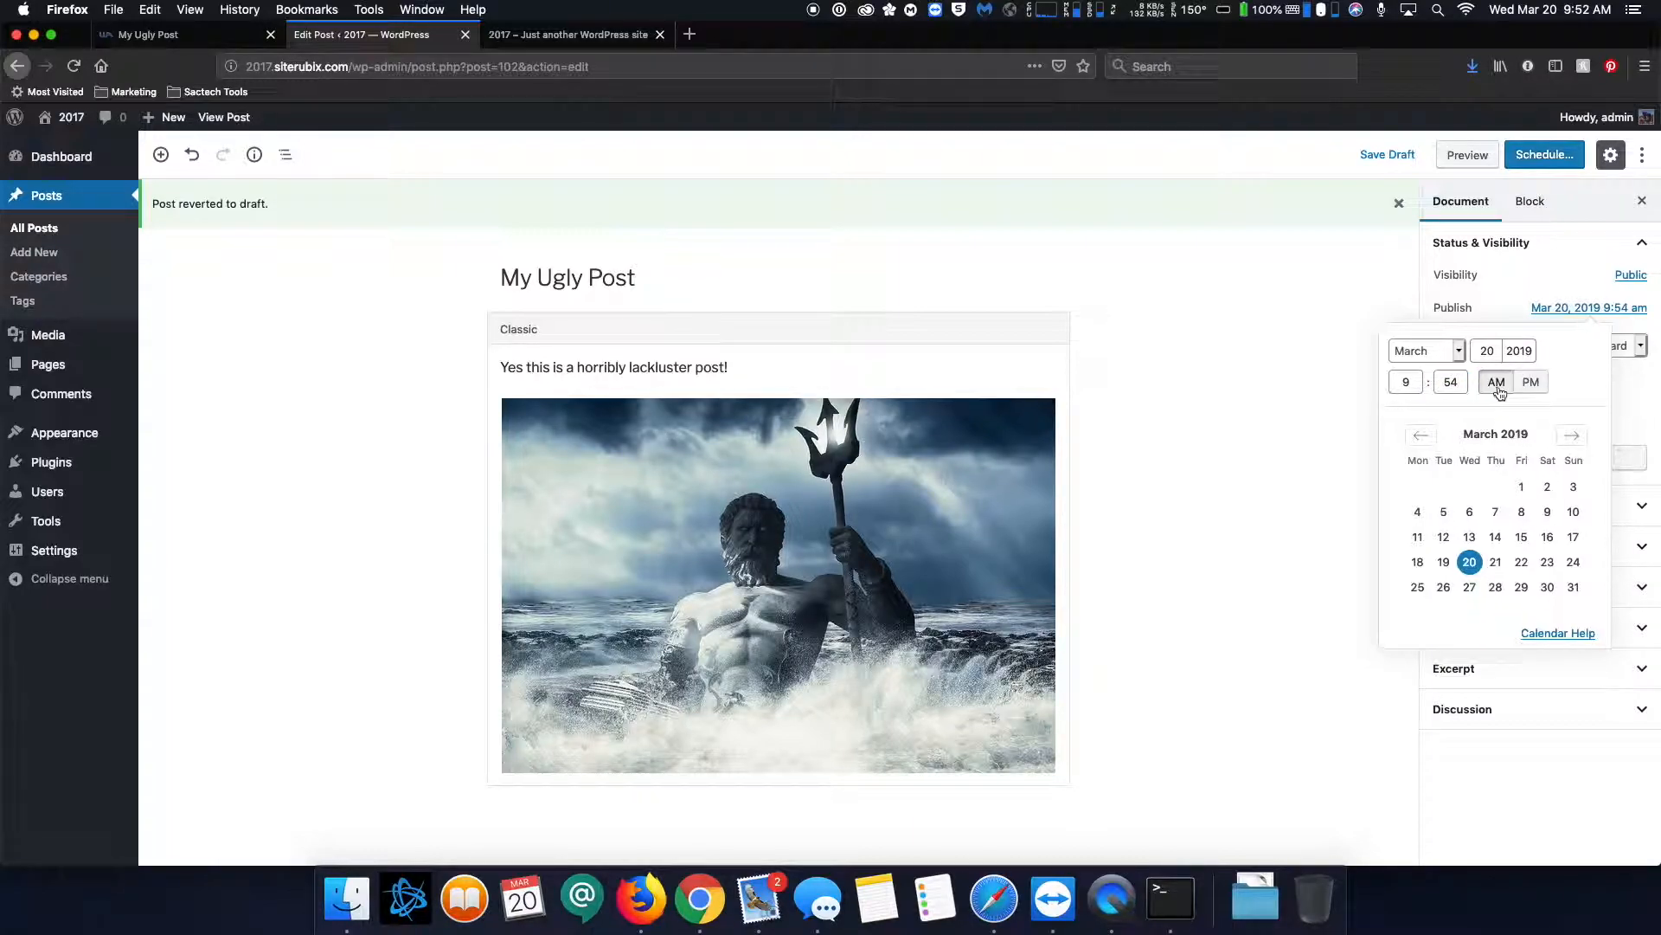
pyautogui.click(1336, 561)
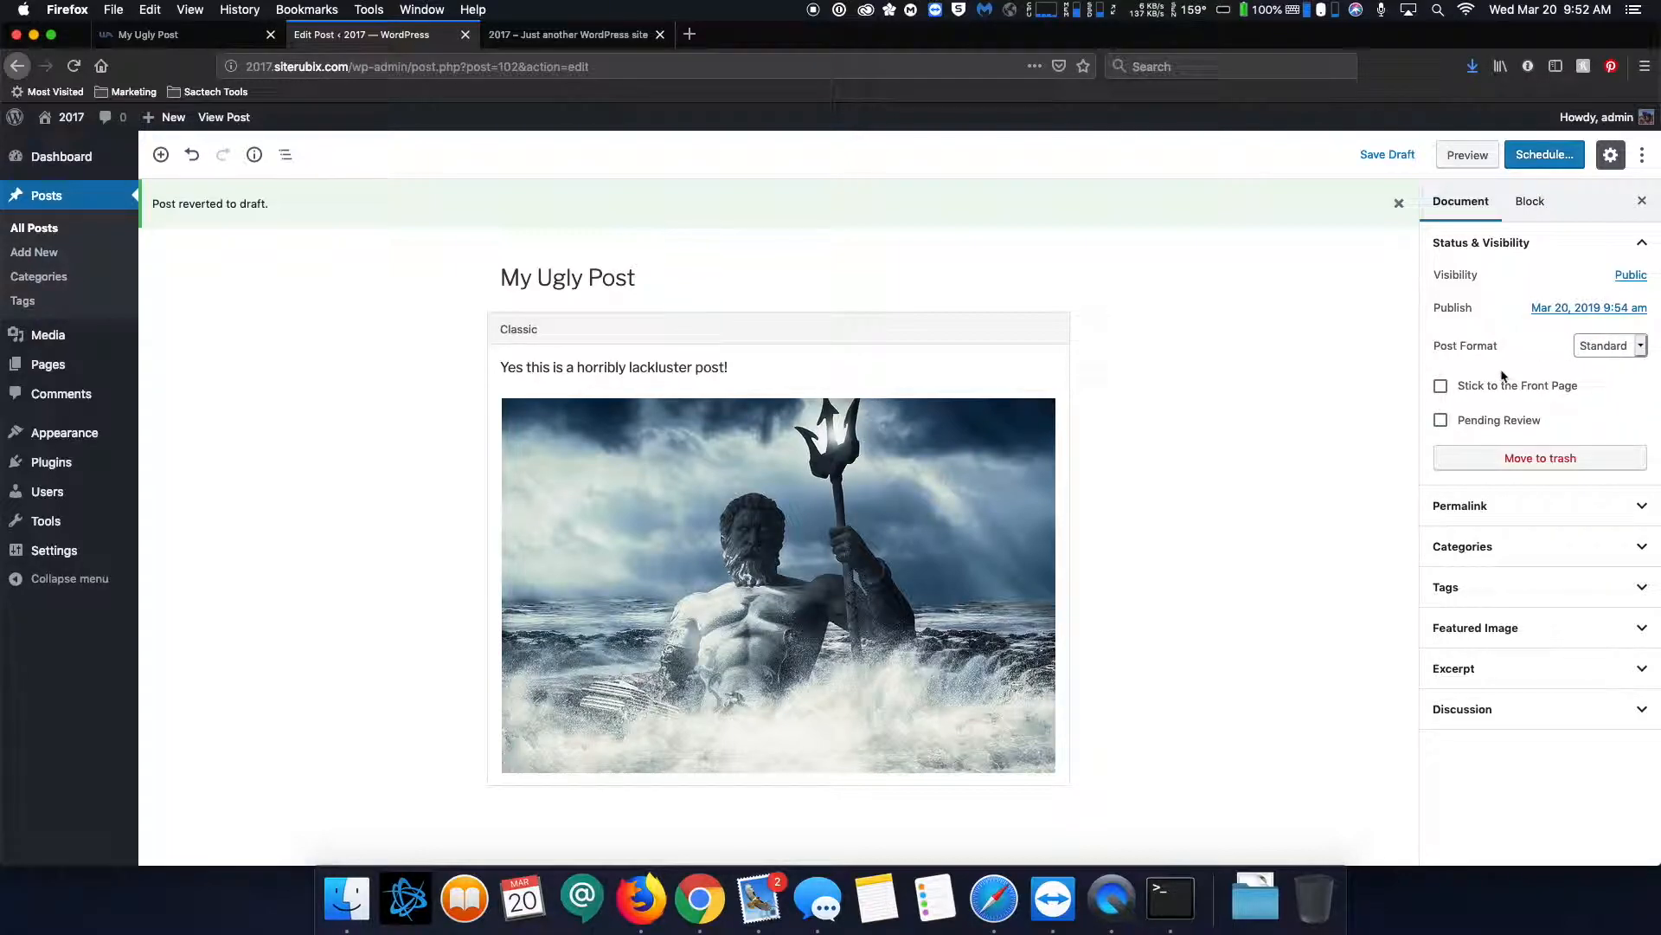
# Schedule the My Ugly Post draft for publication and confirm the pre-publish check
pyautogui.click(1535, 158)
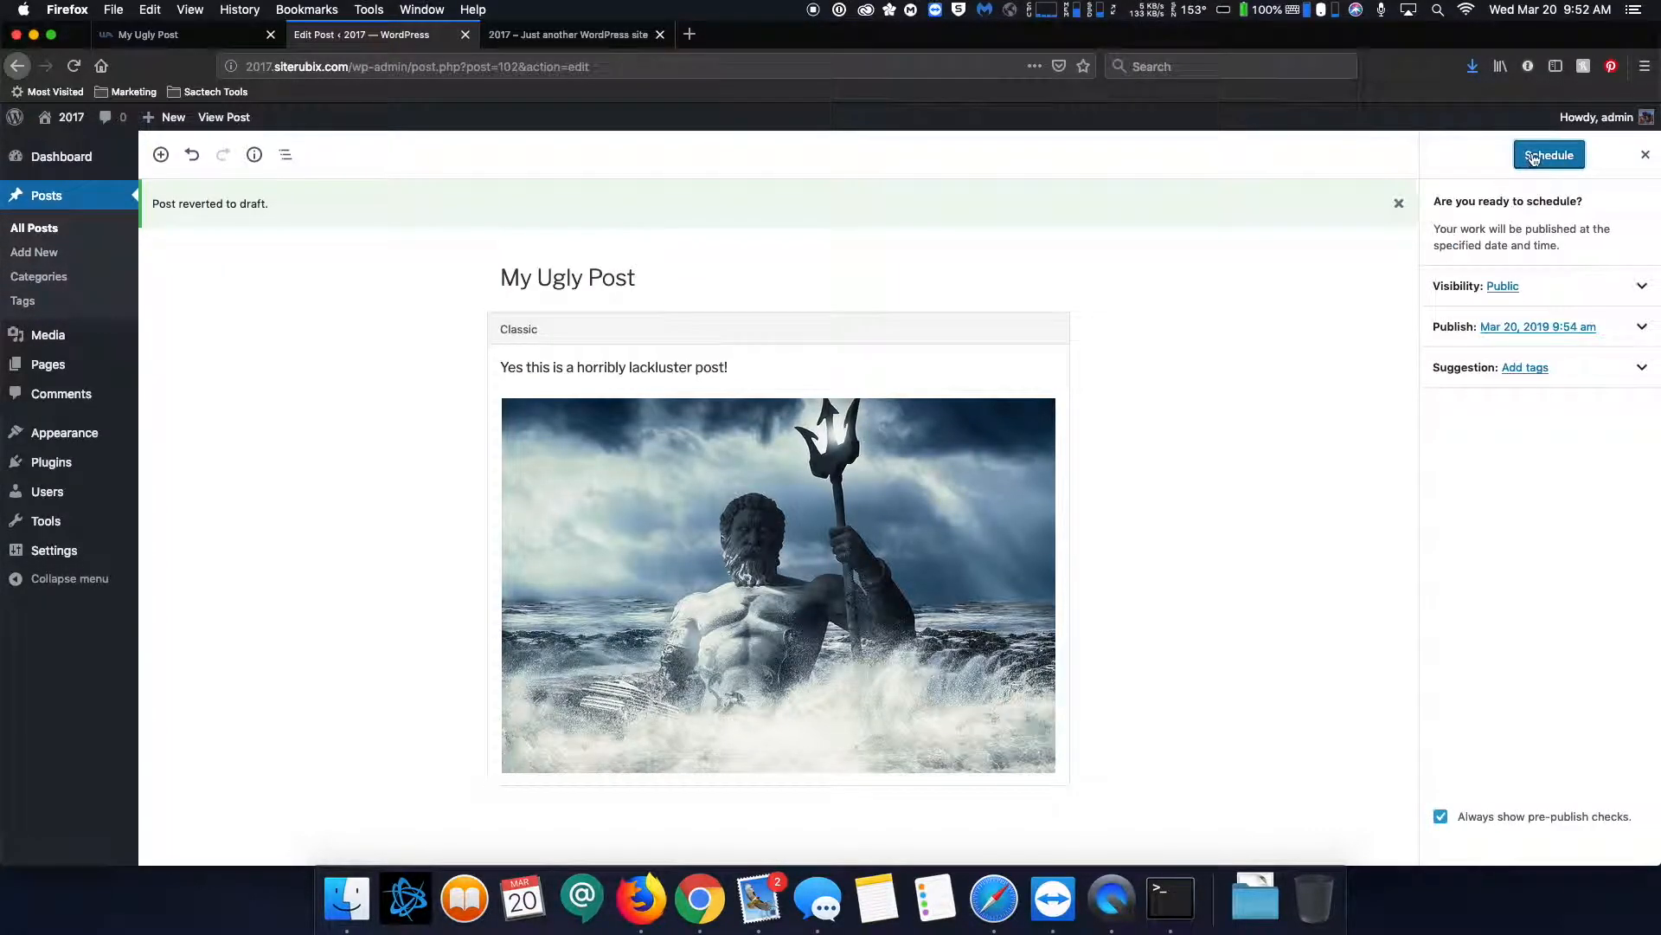
pyautogui.click(1533, 157)
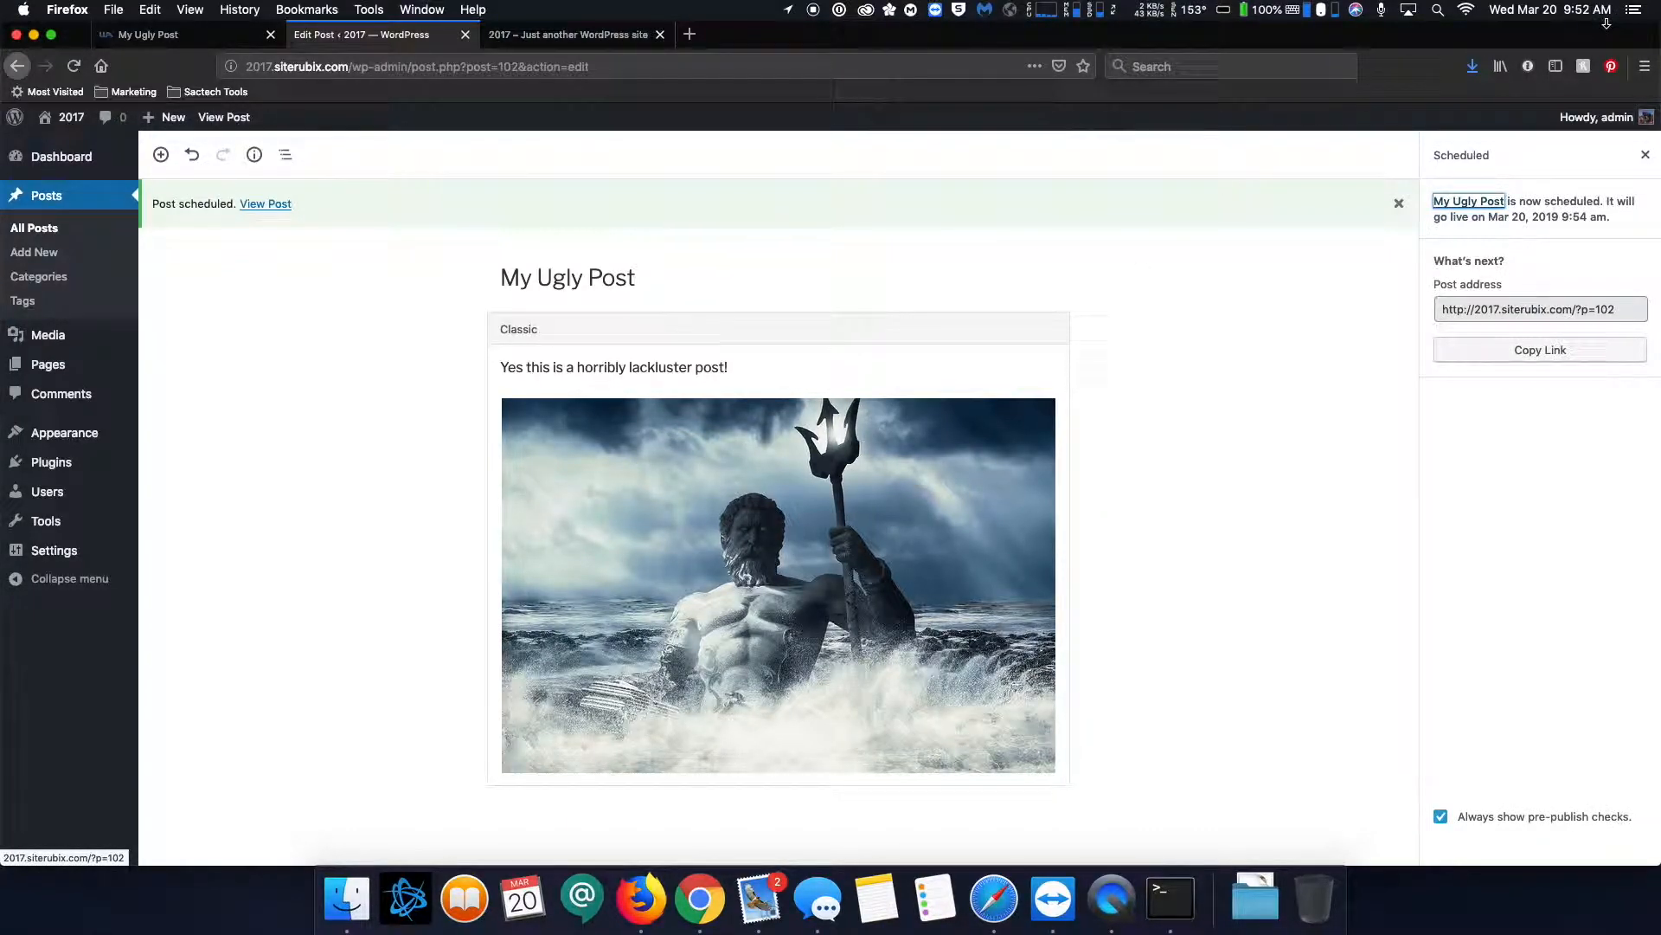
# Reload the site's home page to look for the scheduled post, and open the list of all posts in WordPress
pyautogui.click(604, 37)
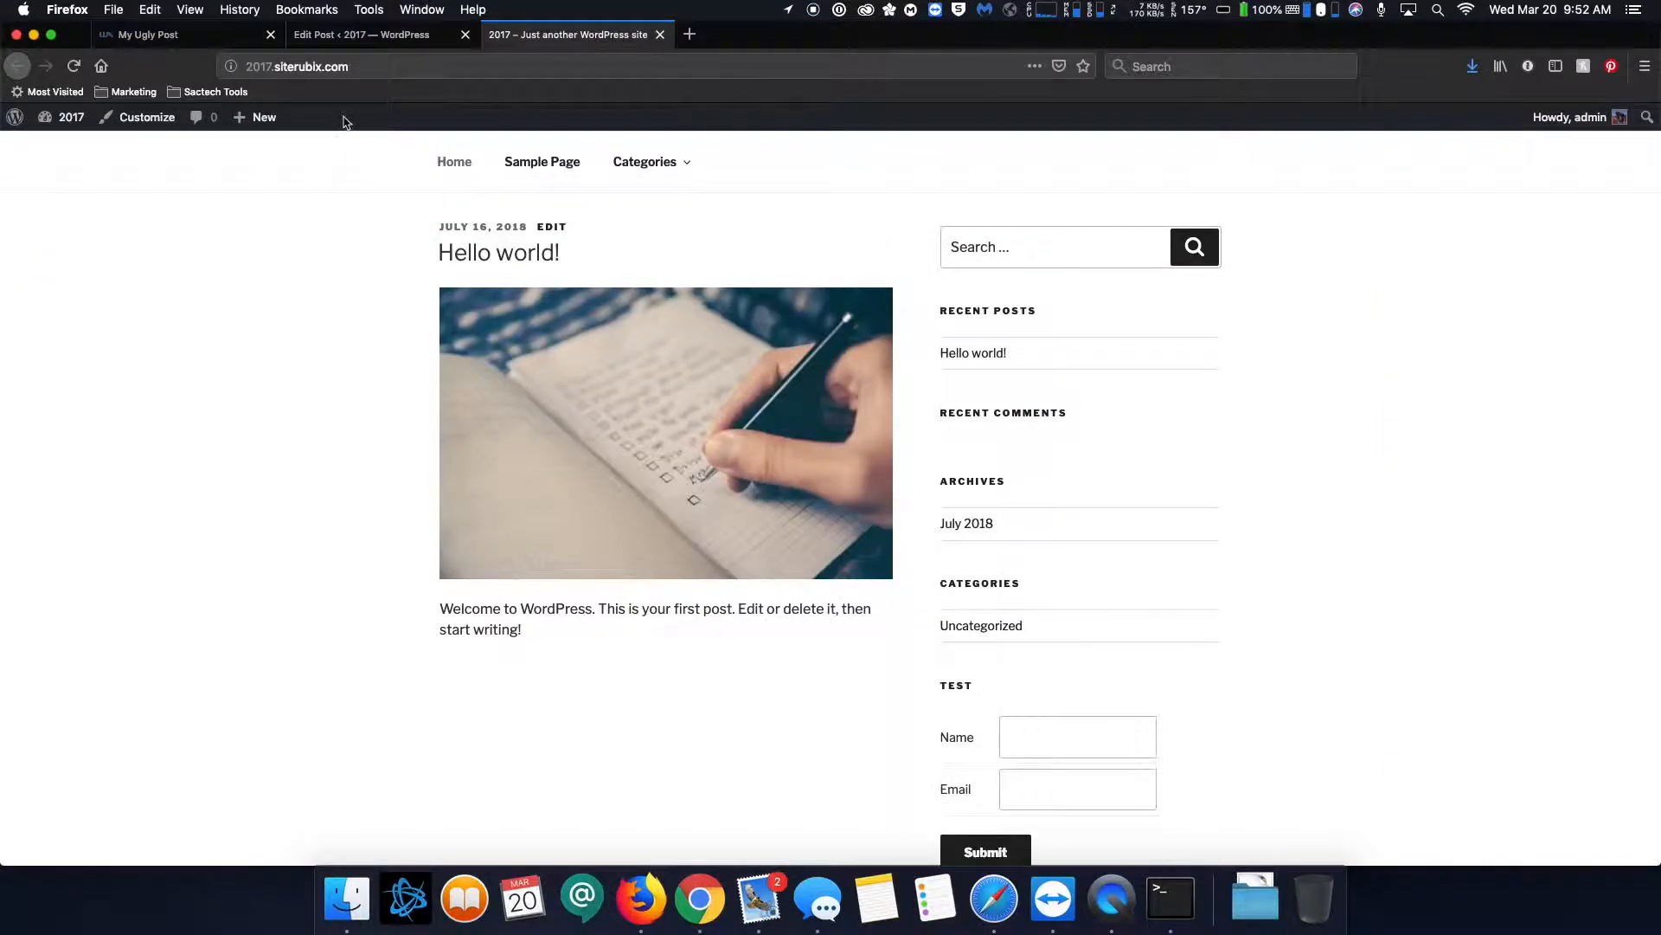
pyautogui.click(73, 66)
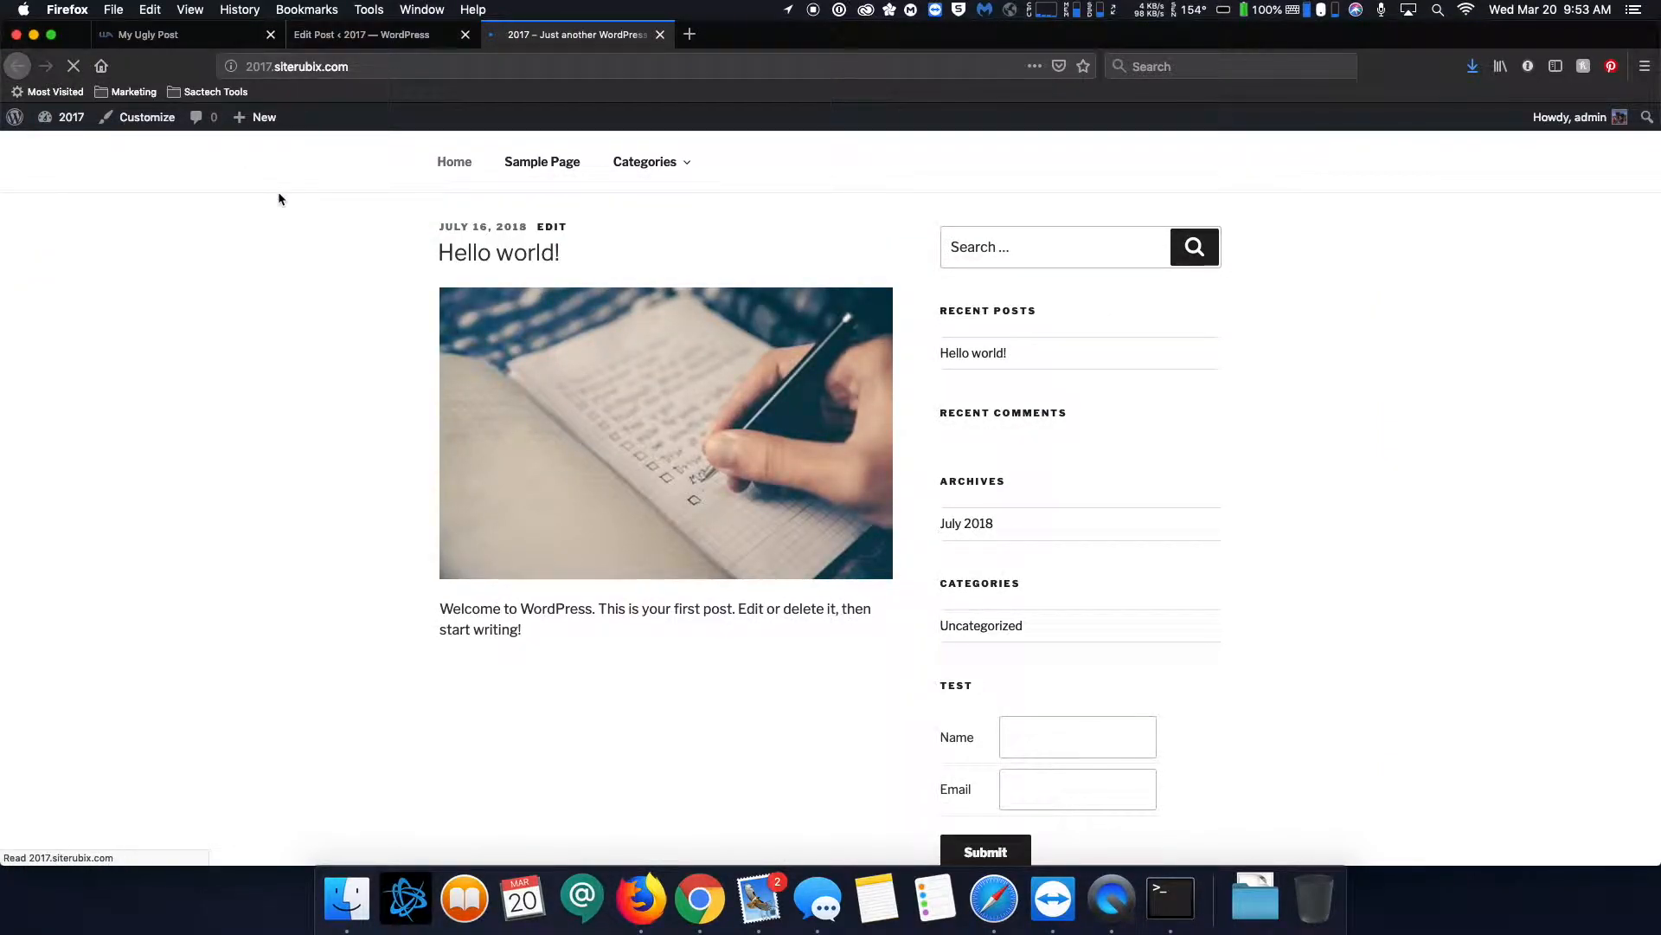
pyautogui.click(351, 35)
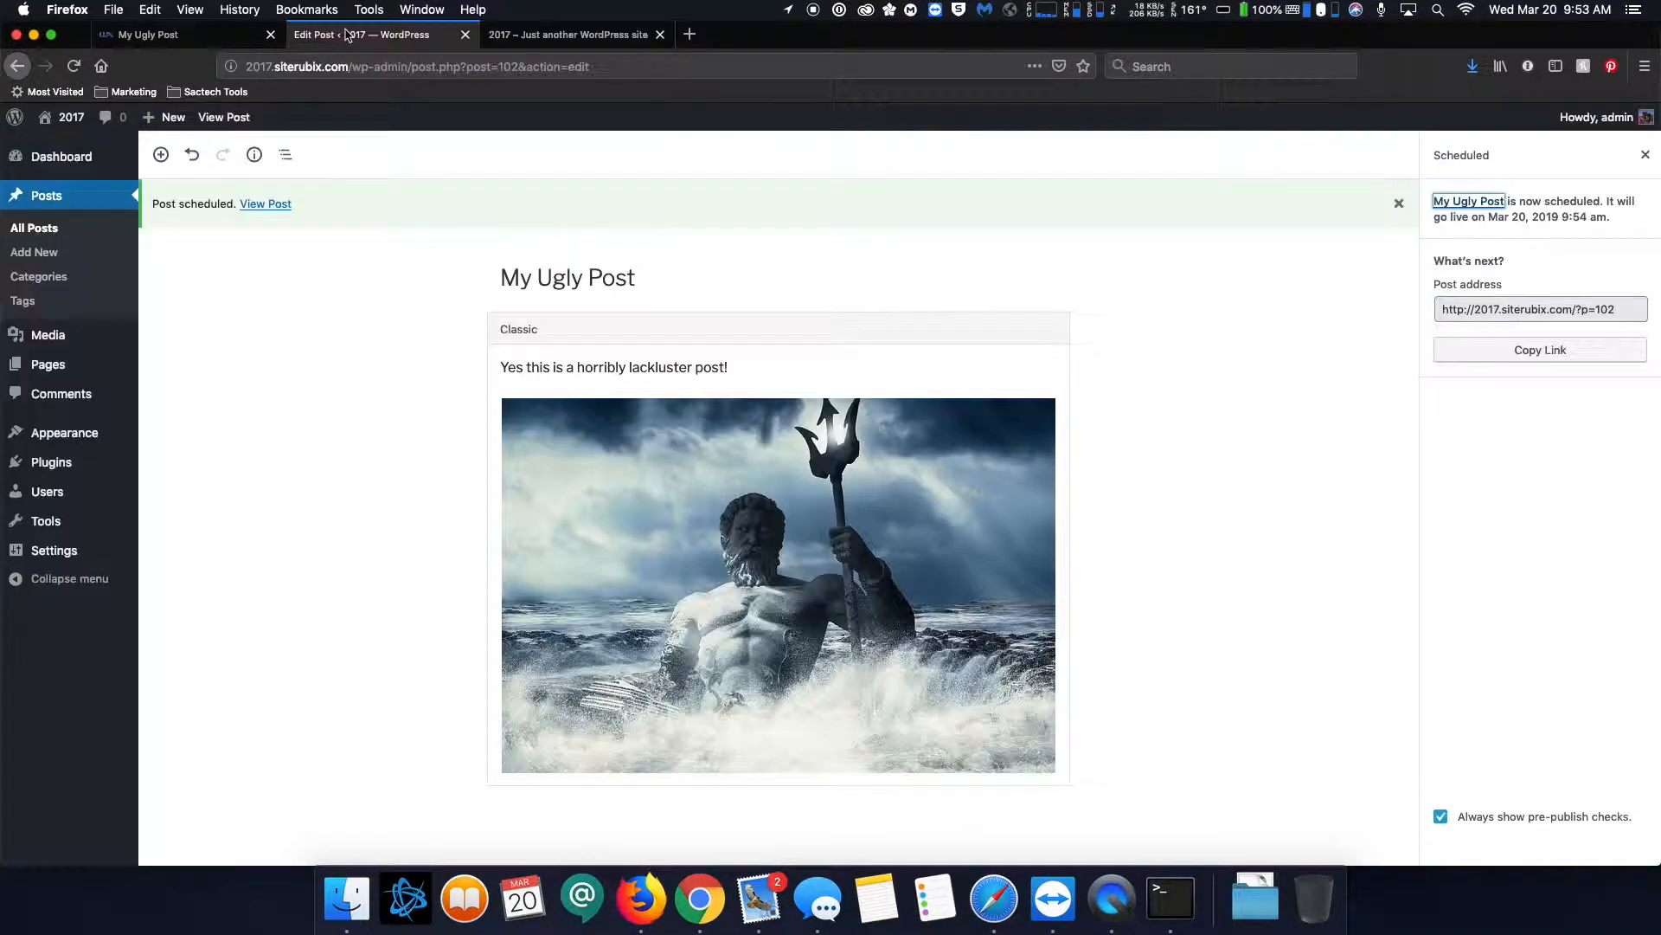
pyautogui.press('super+r')
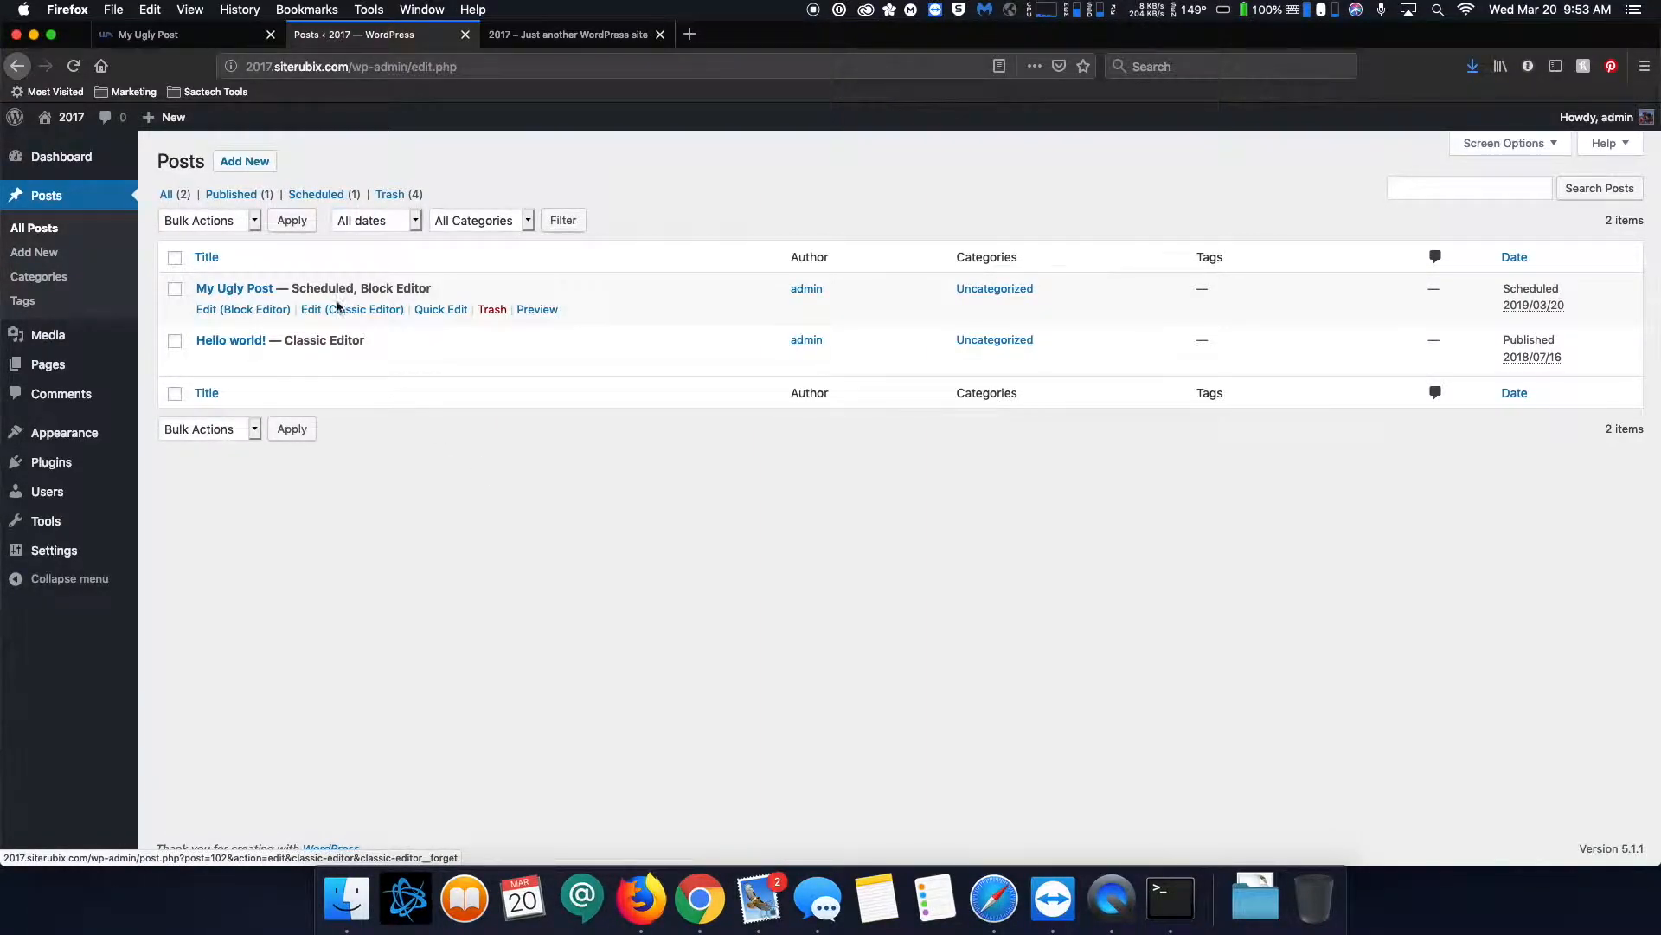
pyautogui.click(49, 201)
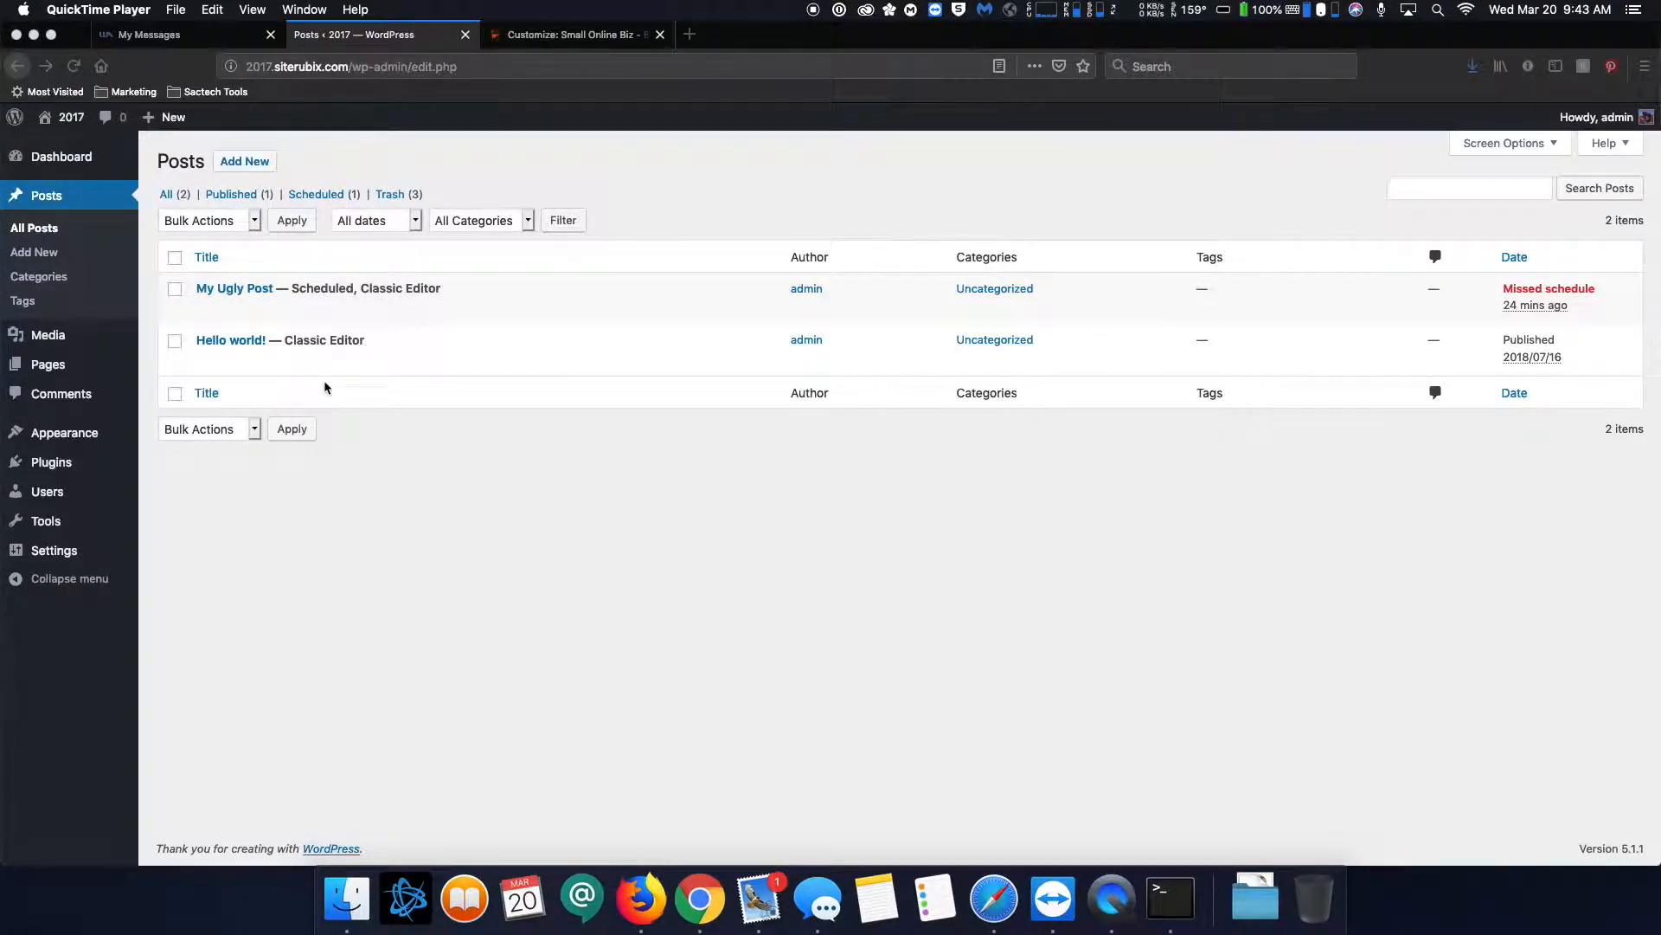
# Review the installed plugins, including Scheduled Post Trigger, and return to the list of posts
pyautogui.click(54, 466)
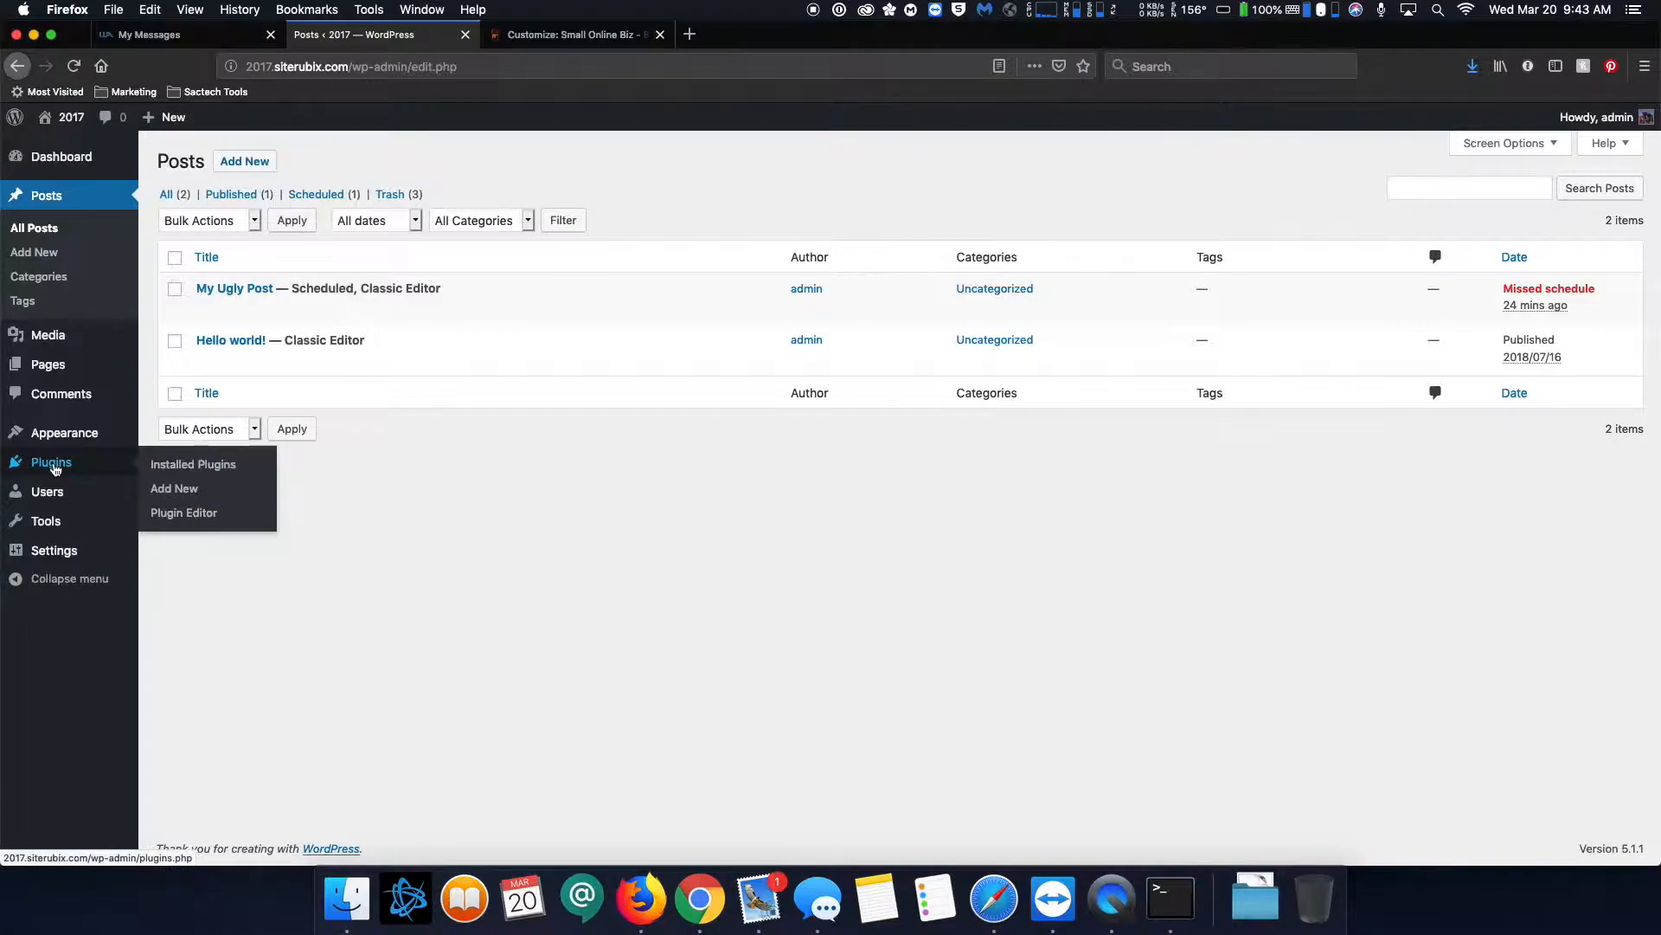
pyautogui.click(193, 467)
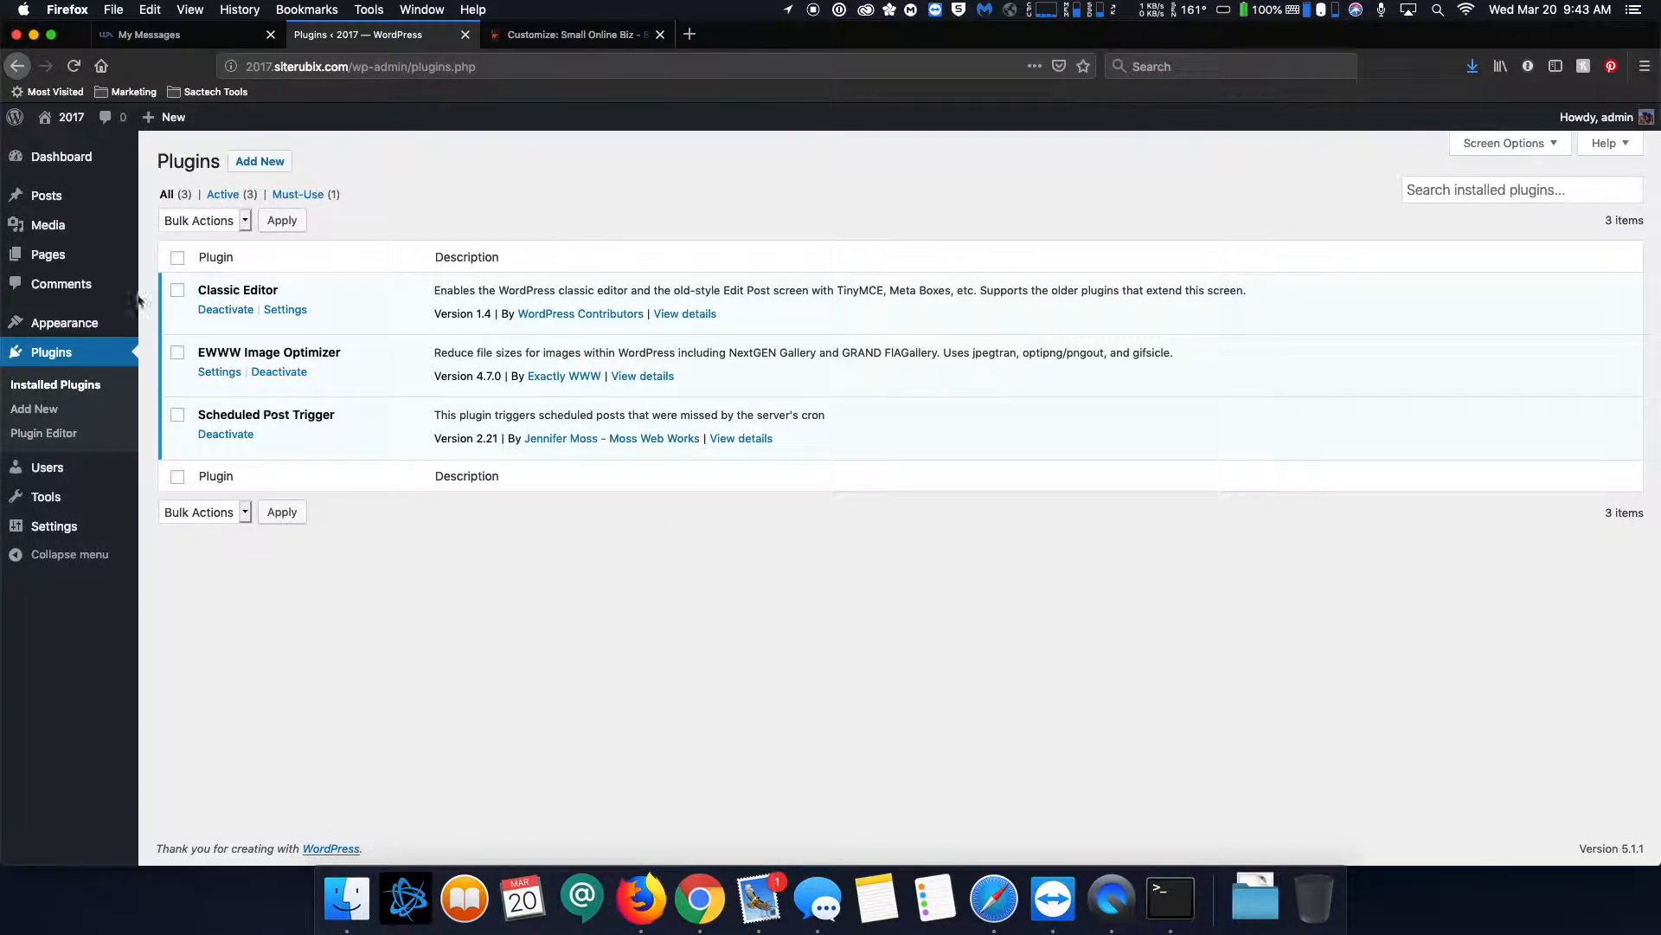
pyautogui.moveTo(118, 200)
pyautogui.click(171, 199)
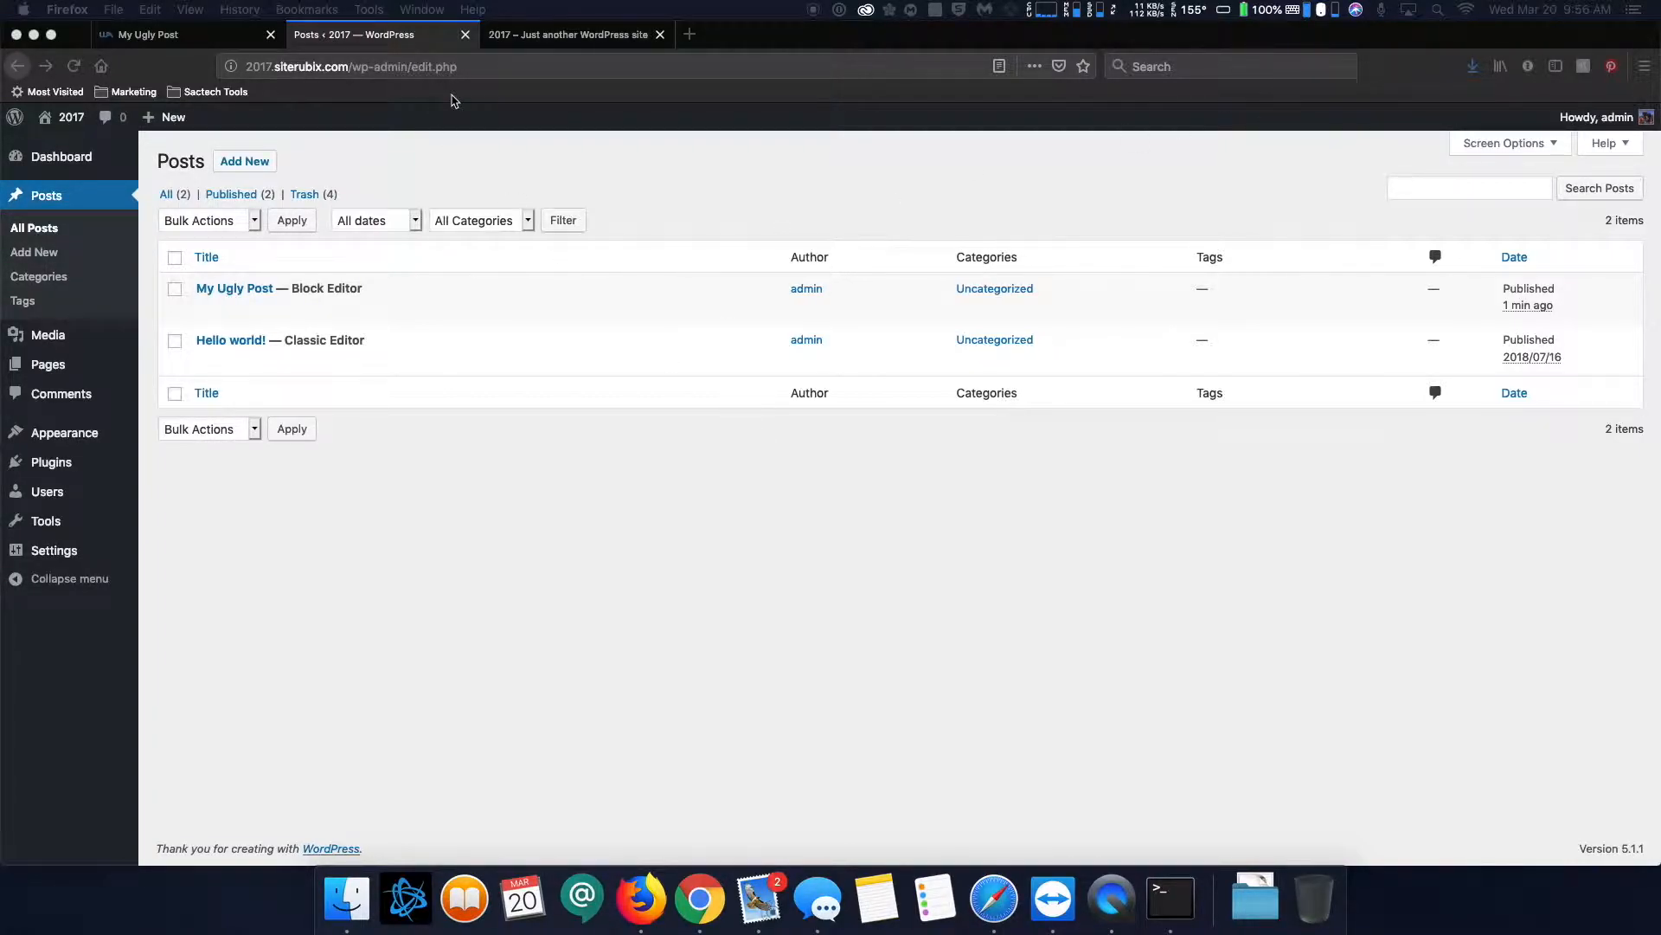
# Reload the site's home page after the scheduled time and look through its posts for My Ugly Post
pyautogui.click(515, 32)
pyautogui.click(81, 72)
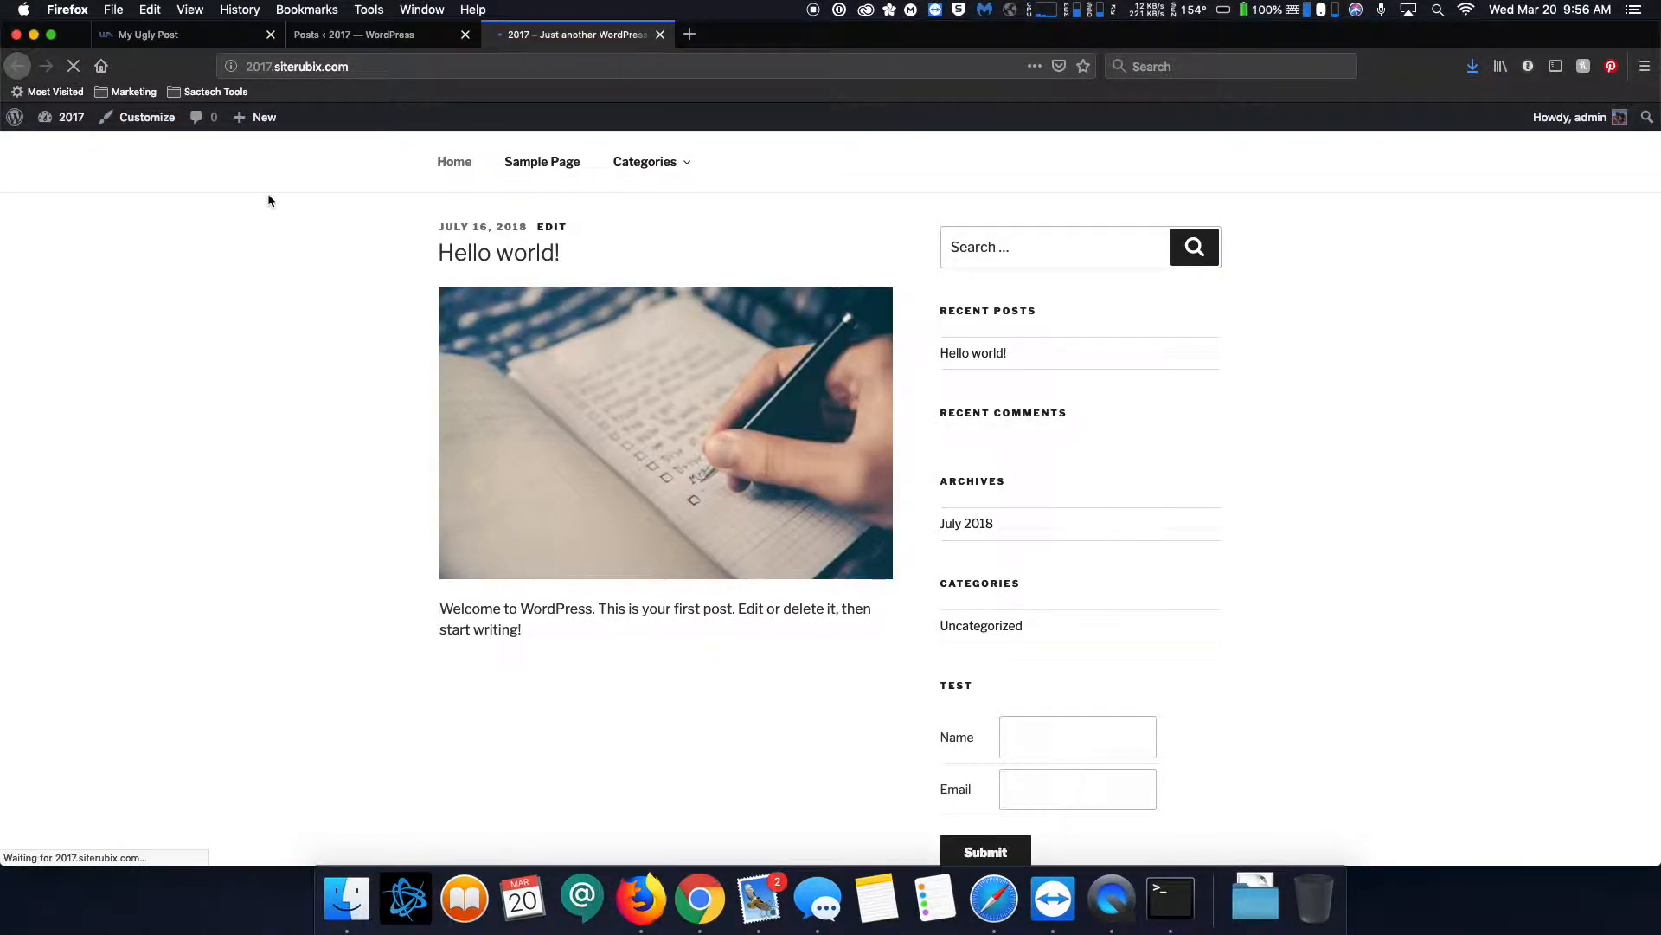
pyautogui.scroll(-5, 432, 260)
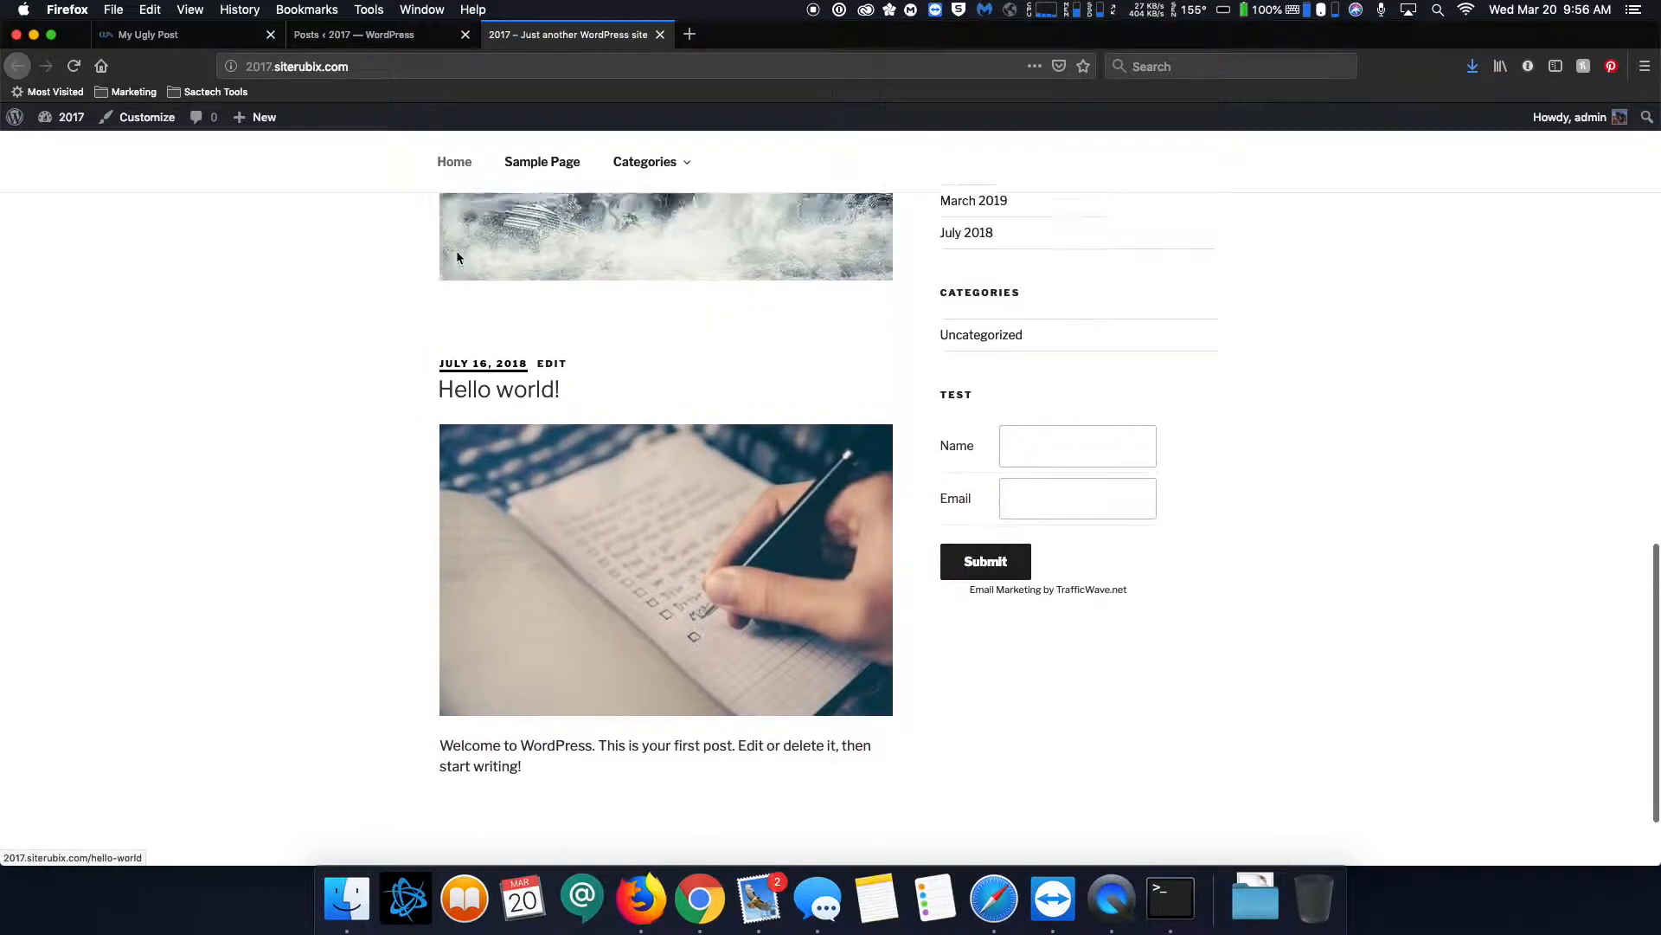
pyautogui.scroll(10, 455, 251)
pyautogui.scroll(-4, 448, 260)
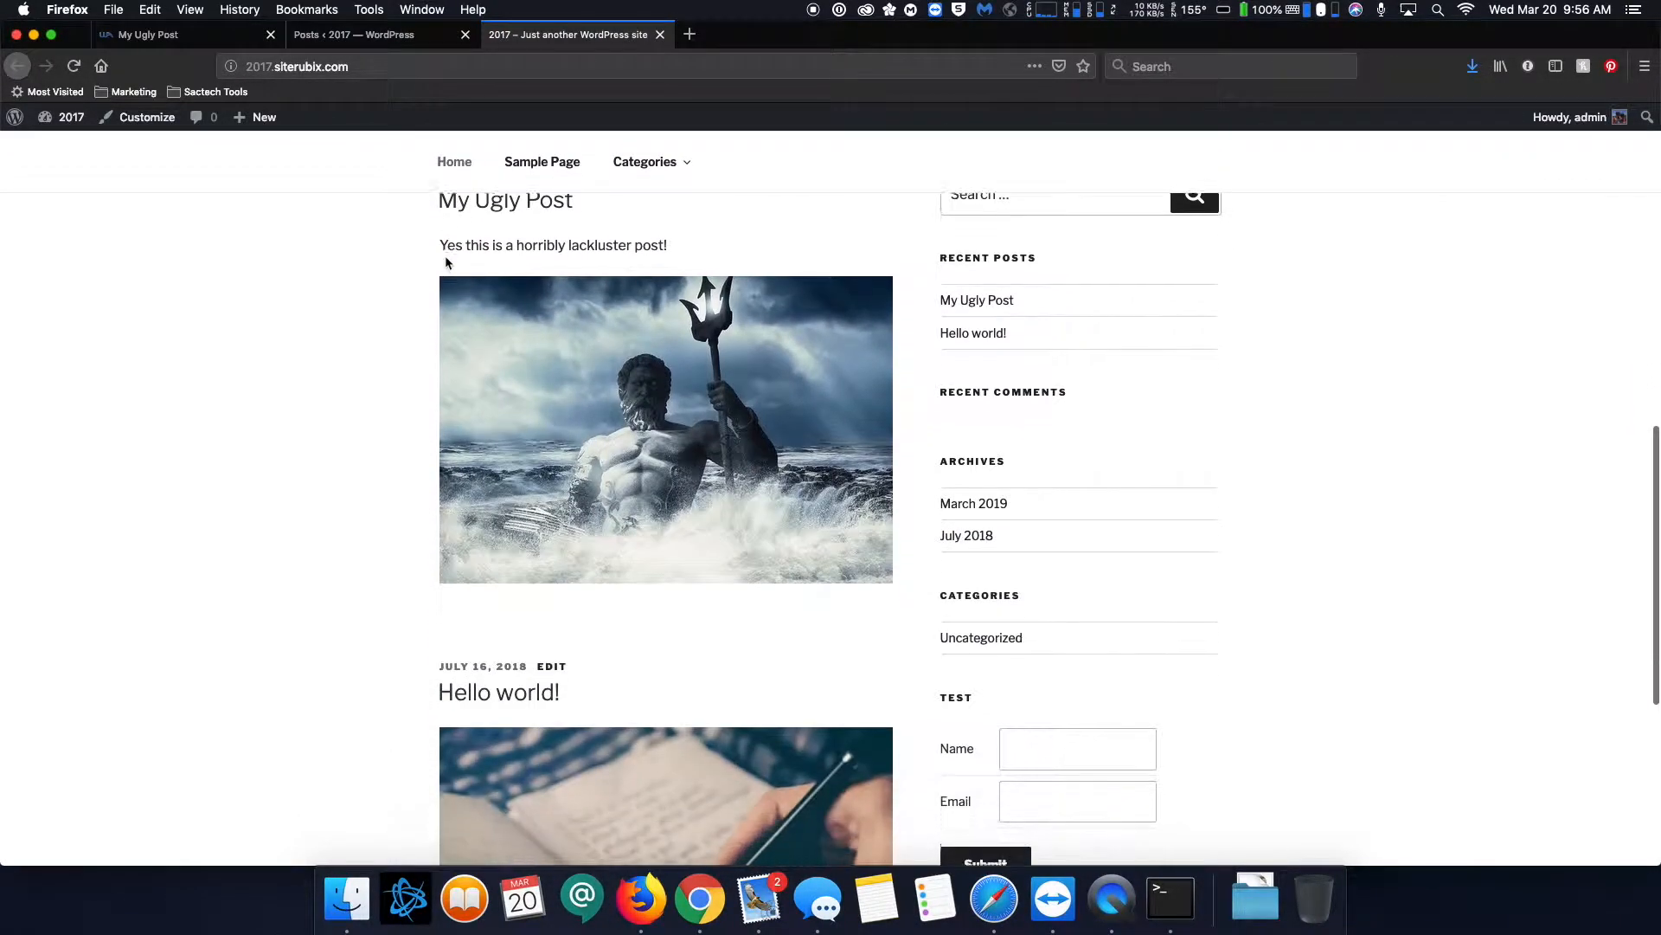
pyautogui.scroll(-1, 449, 259)
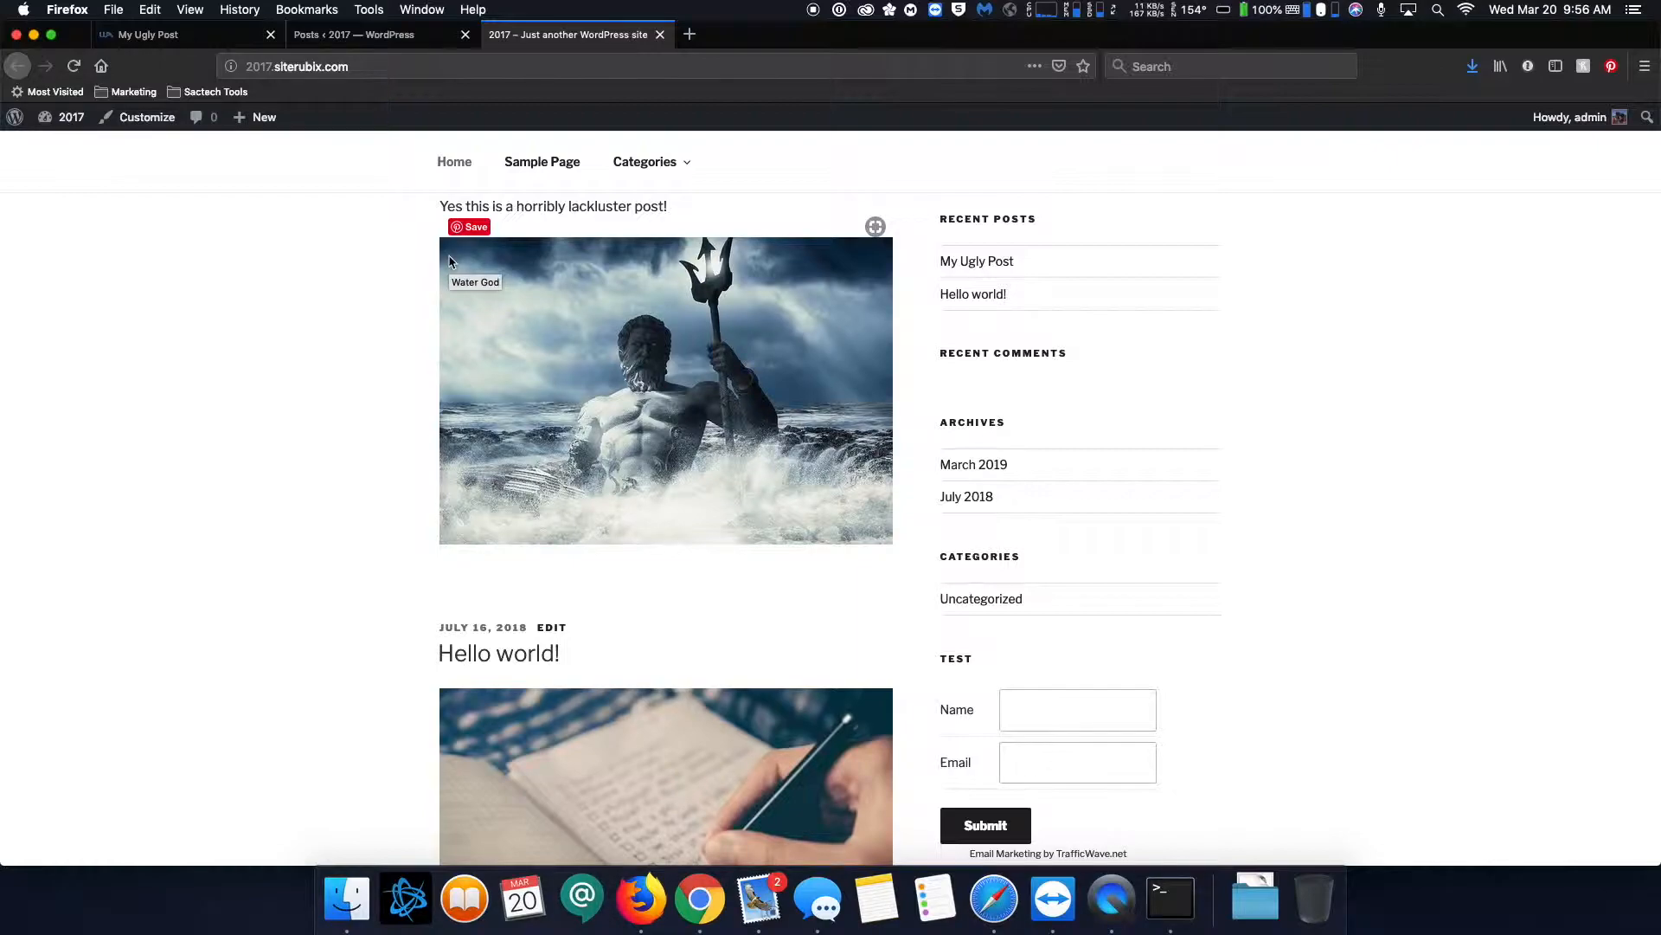
pyautogui.moveTo(255, 117)
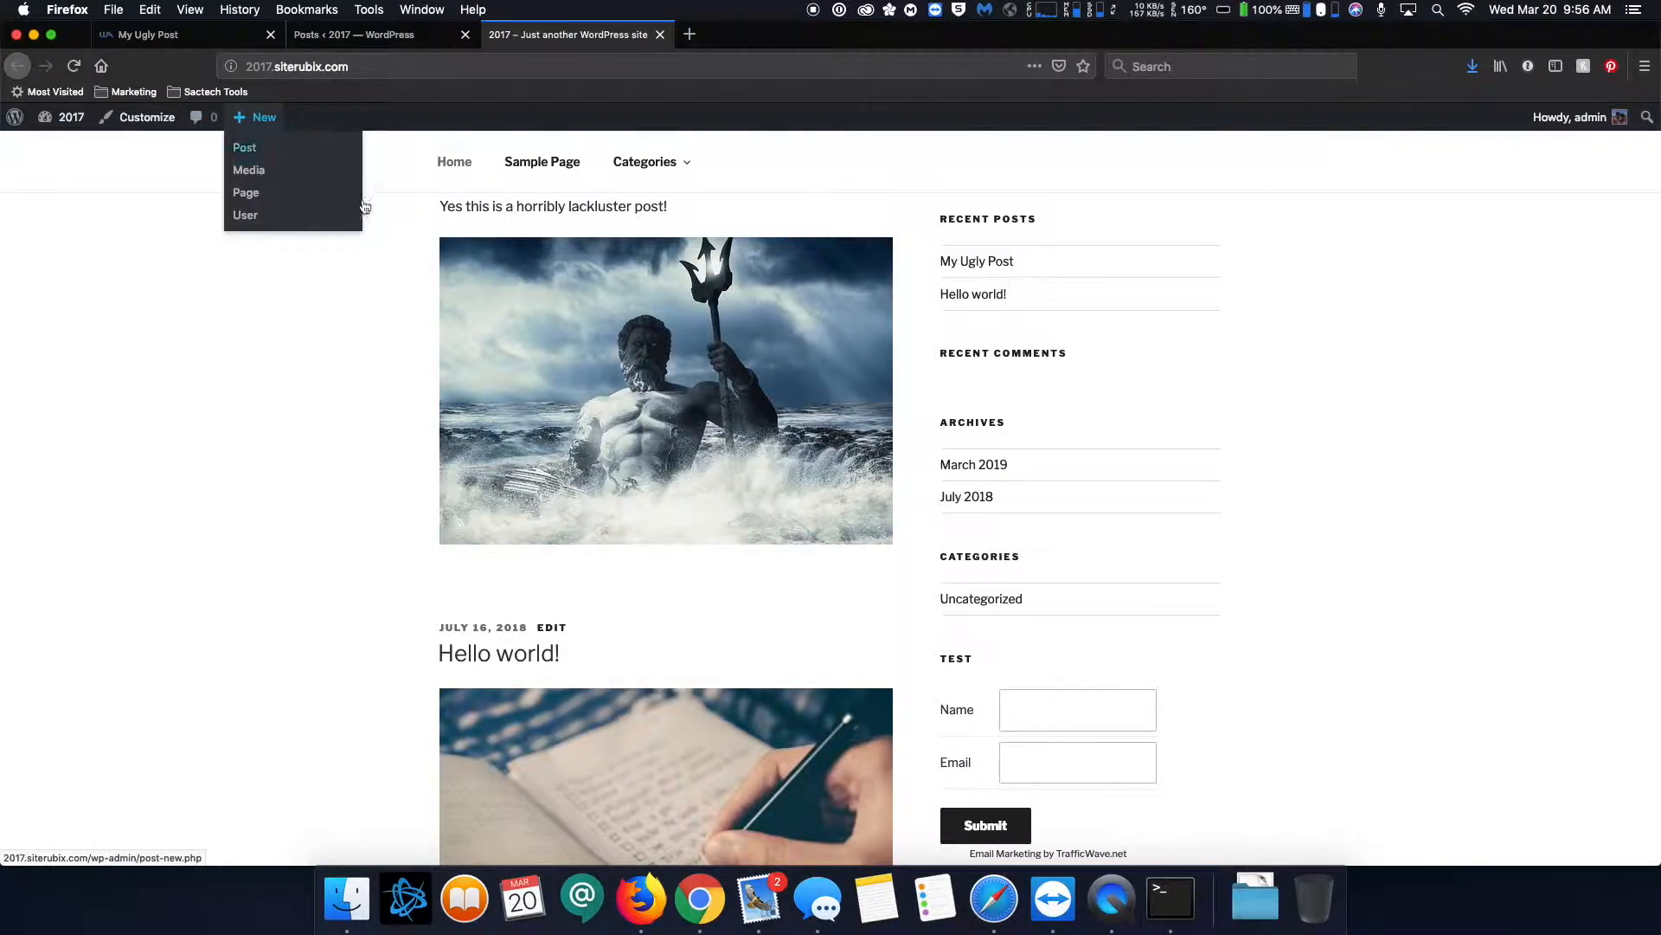
# Open My Ugly Post in the Classic Editor from the posts list and compare it with the site's home page
pyautogui.click(310, 41)
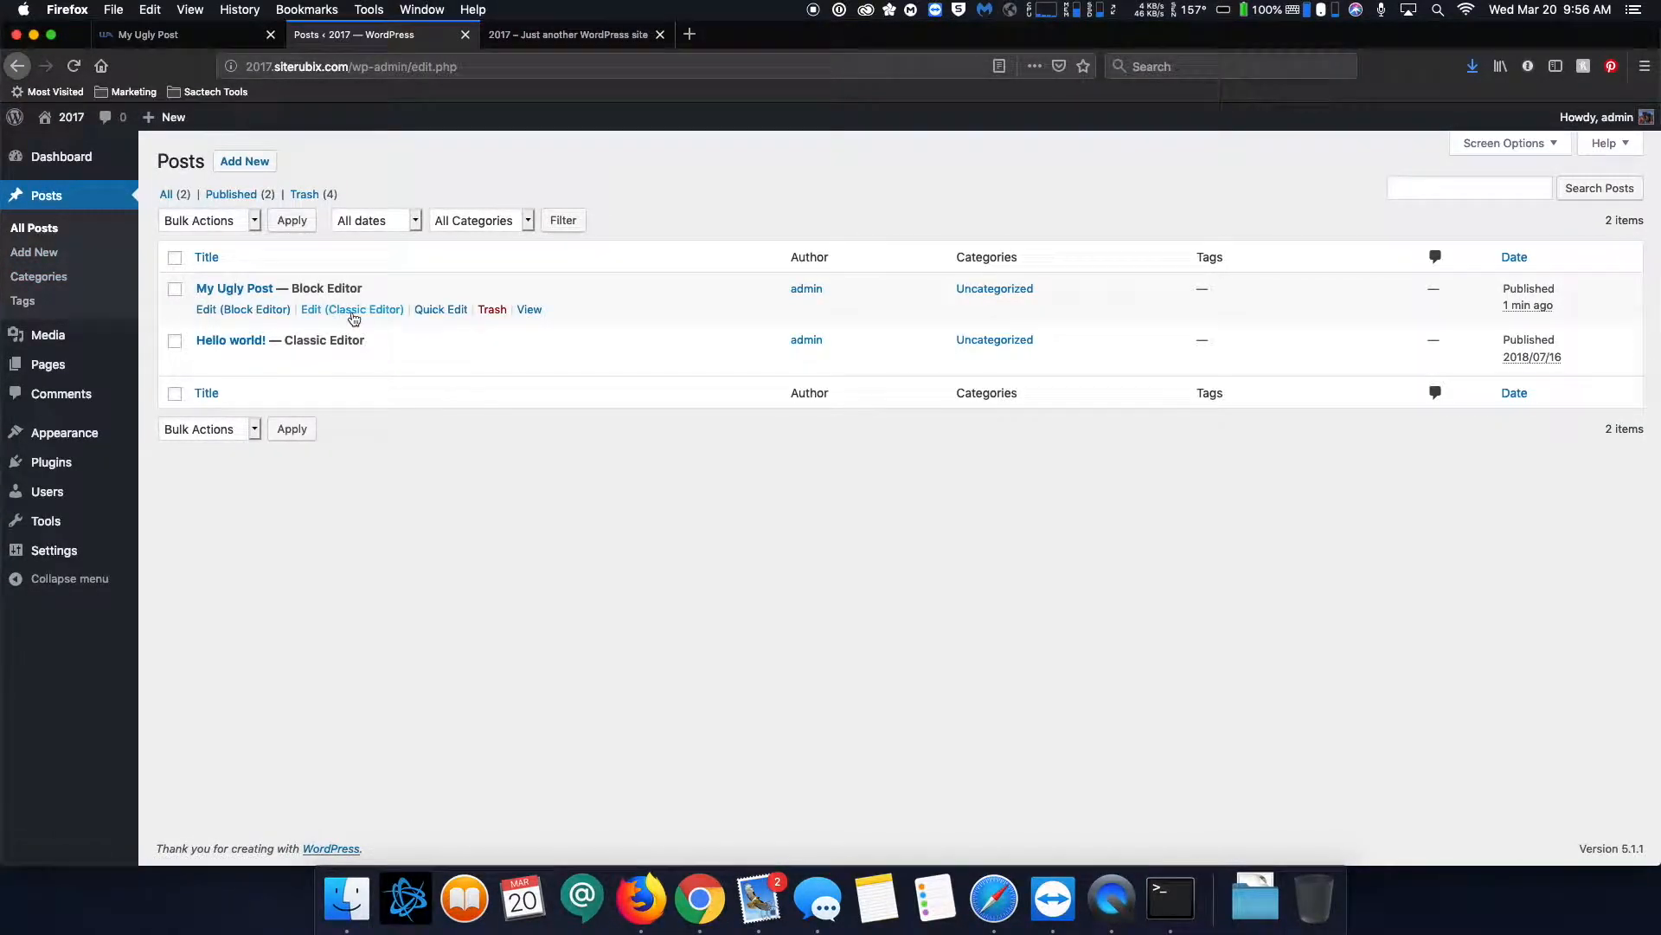
pyautogui.click(354, 318)
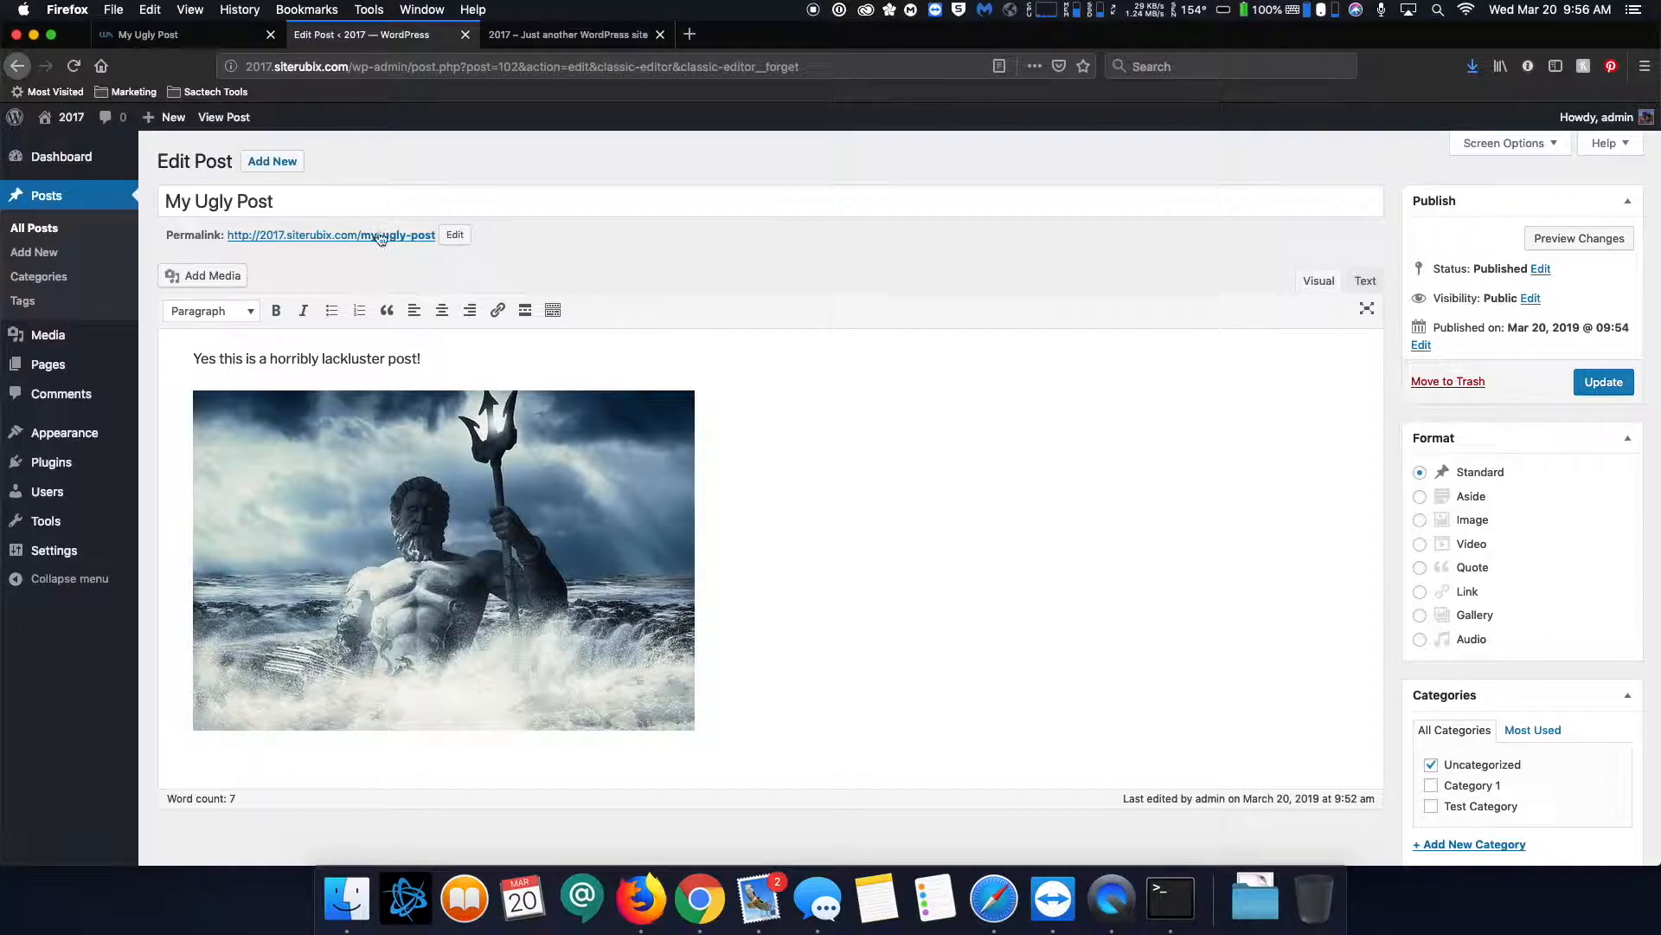
pyautogui.scroll(-1, 817, 330)
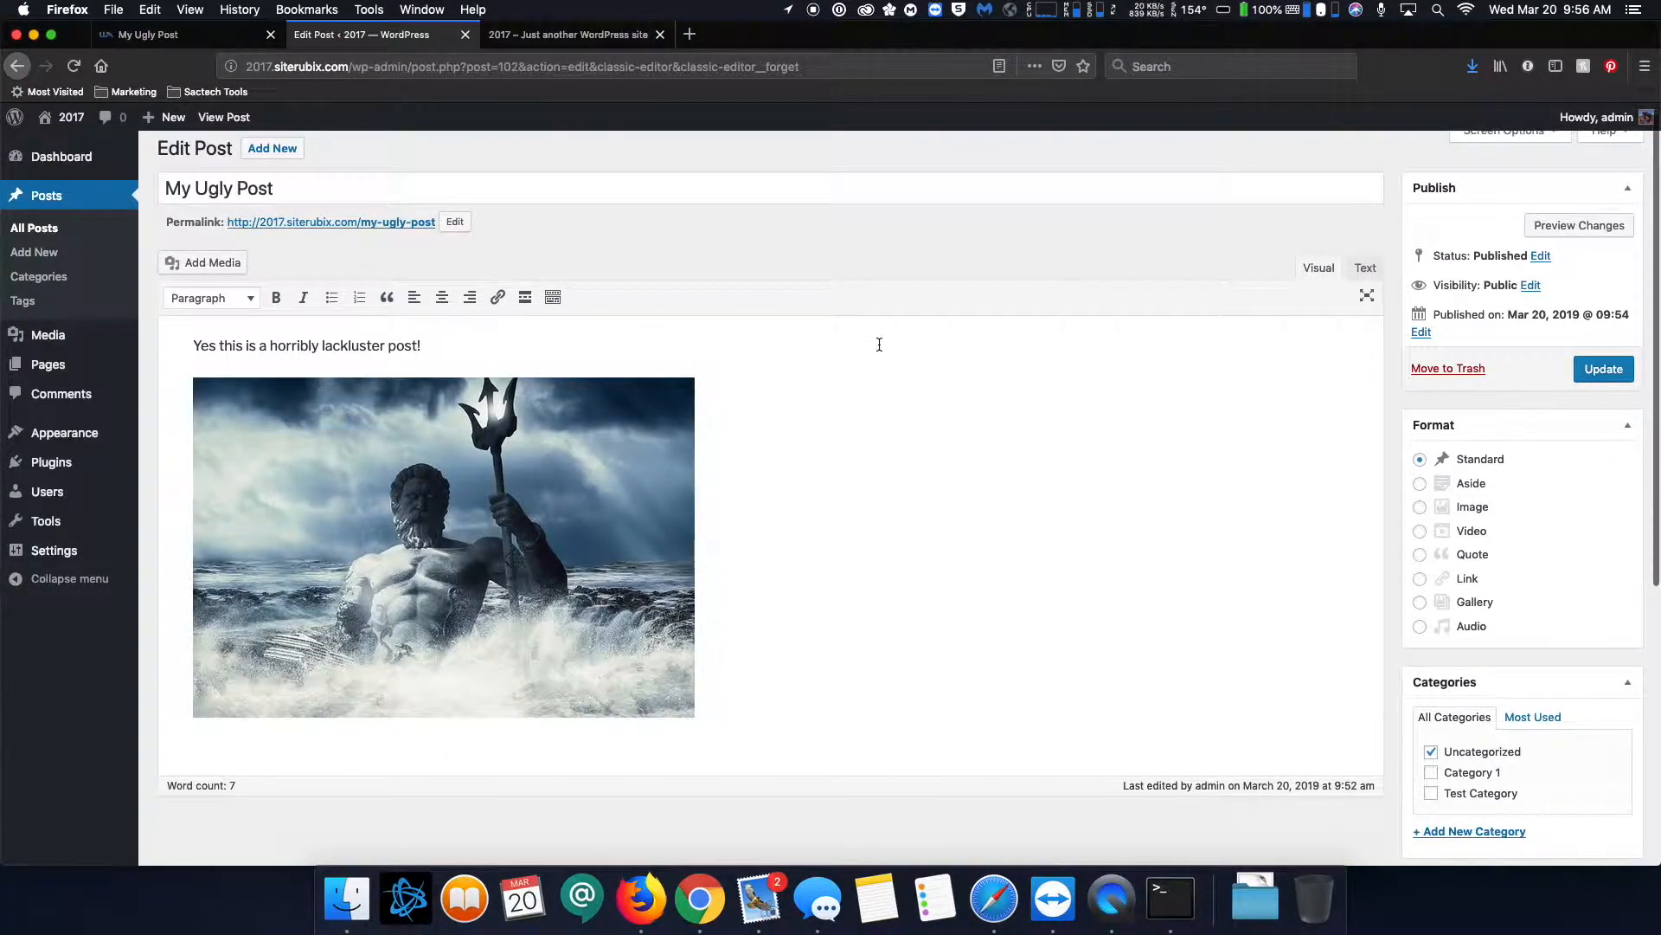
pyautogui.scroll(1, 881, 346)
pyautogui.click(528, 36)
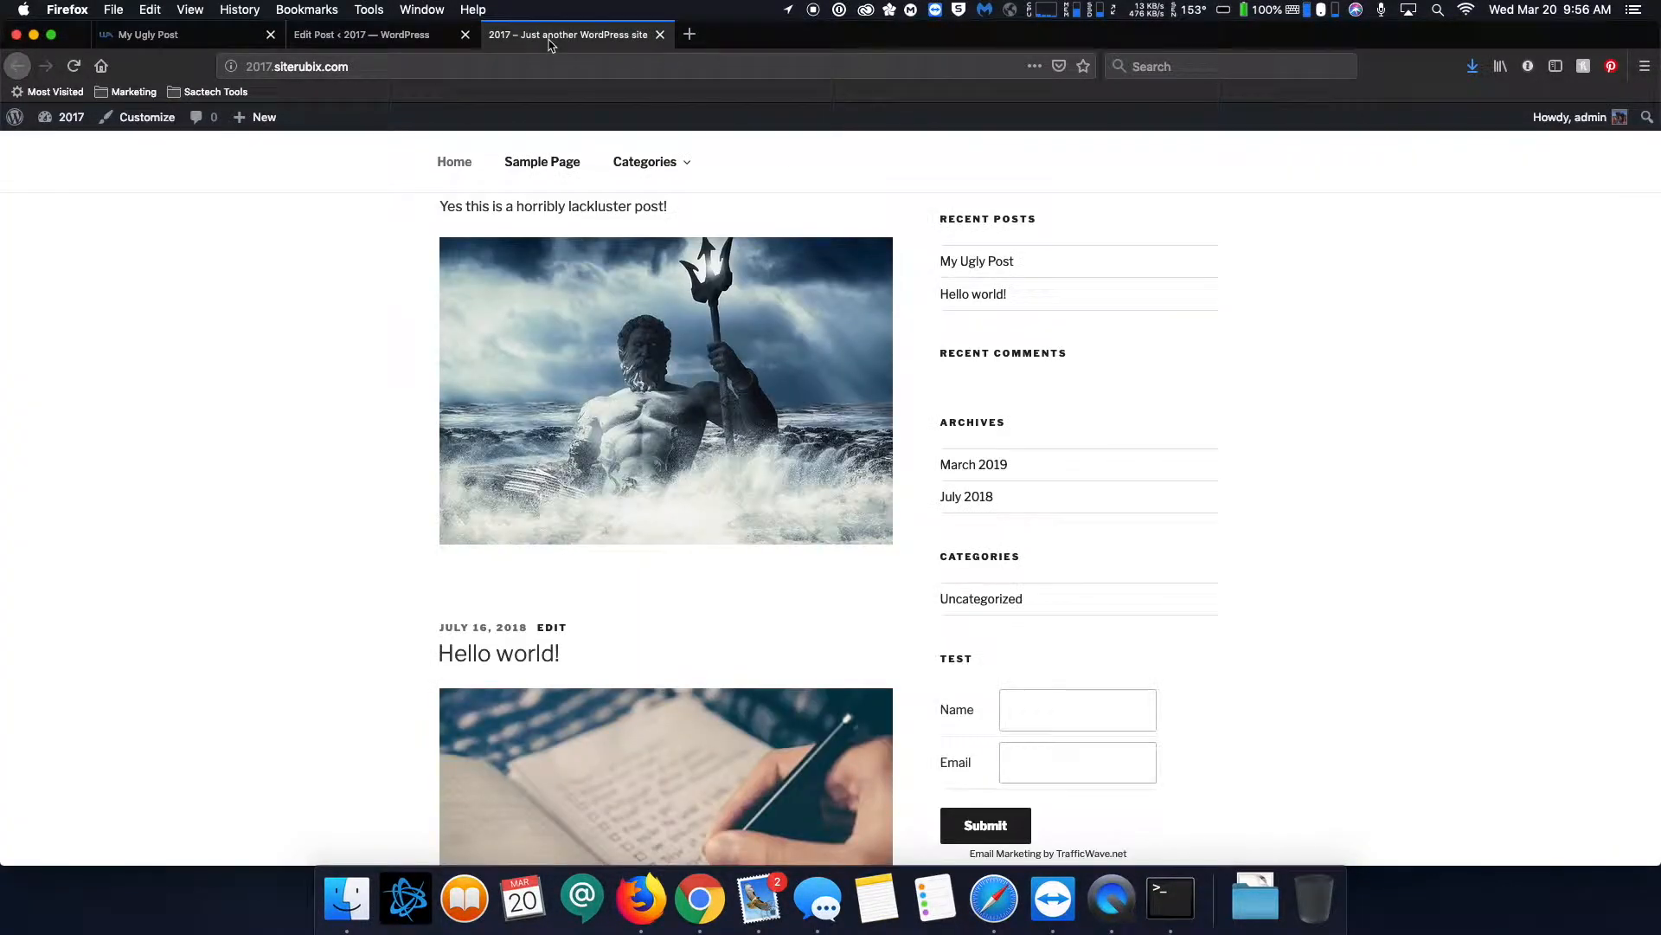
pyautogui.click(389, 39)
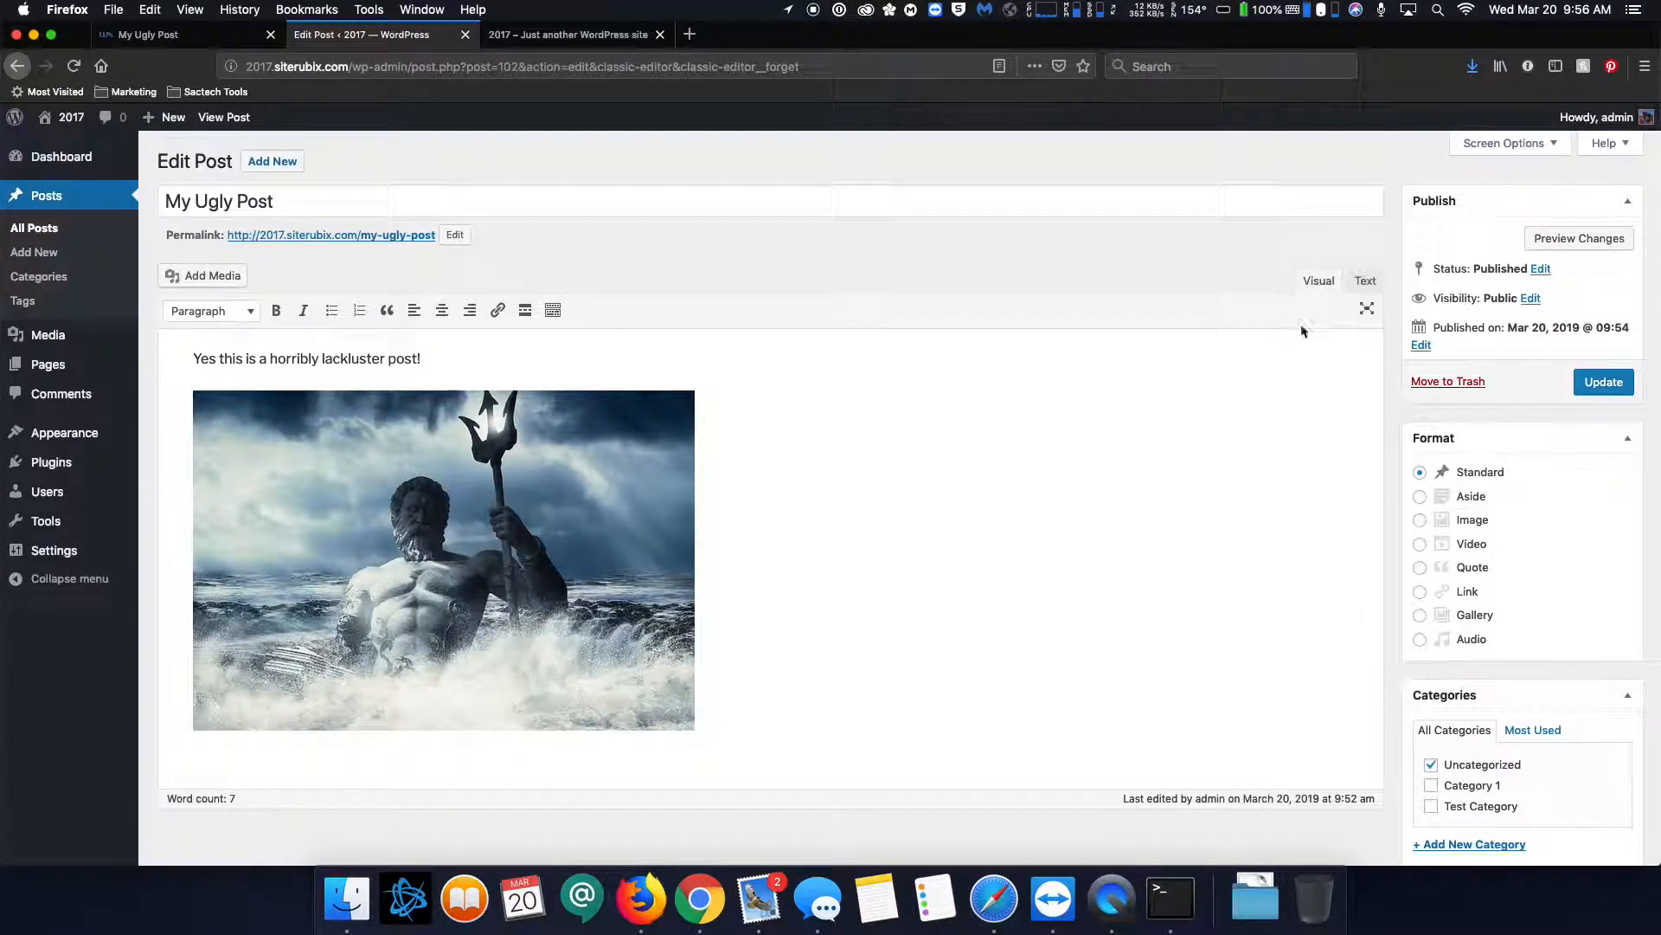
# Set the post's status to Draft and reload the site's home page to check whether the post is still live
pyautogui.click(1540, 271)
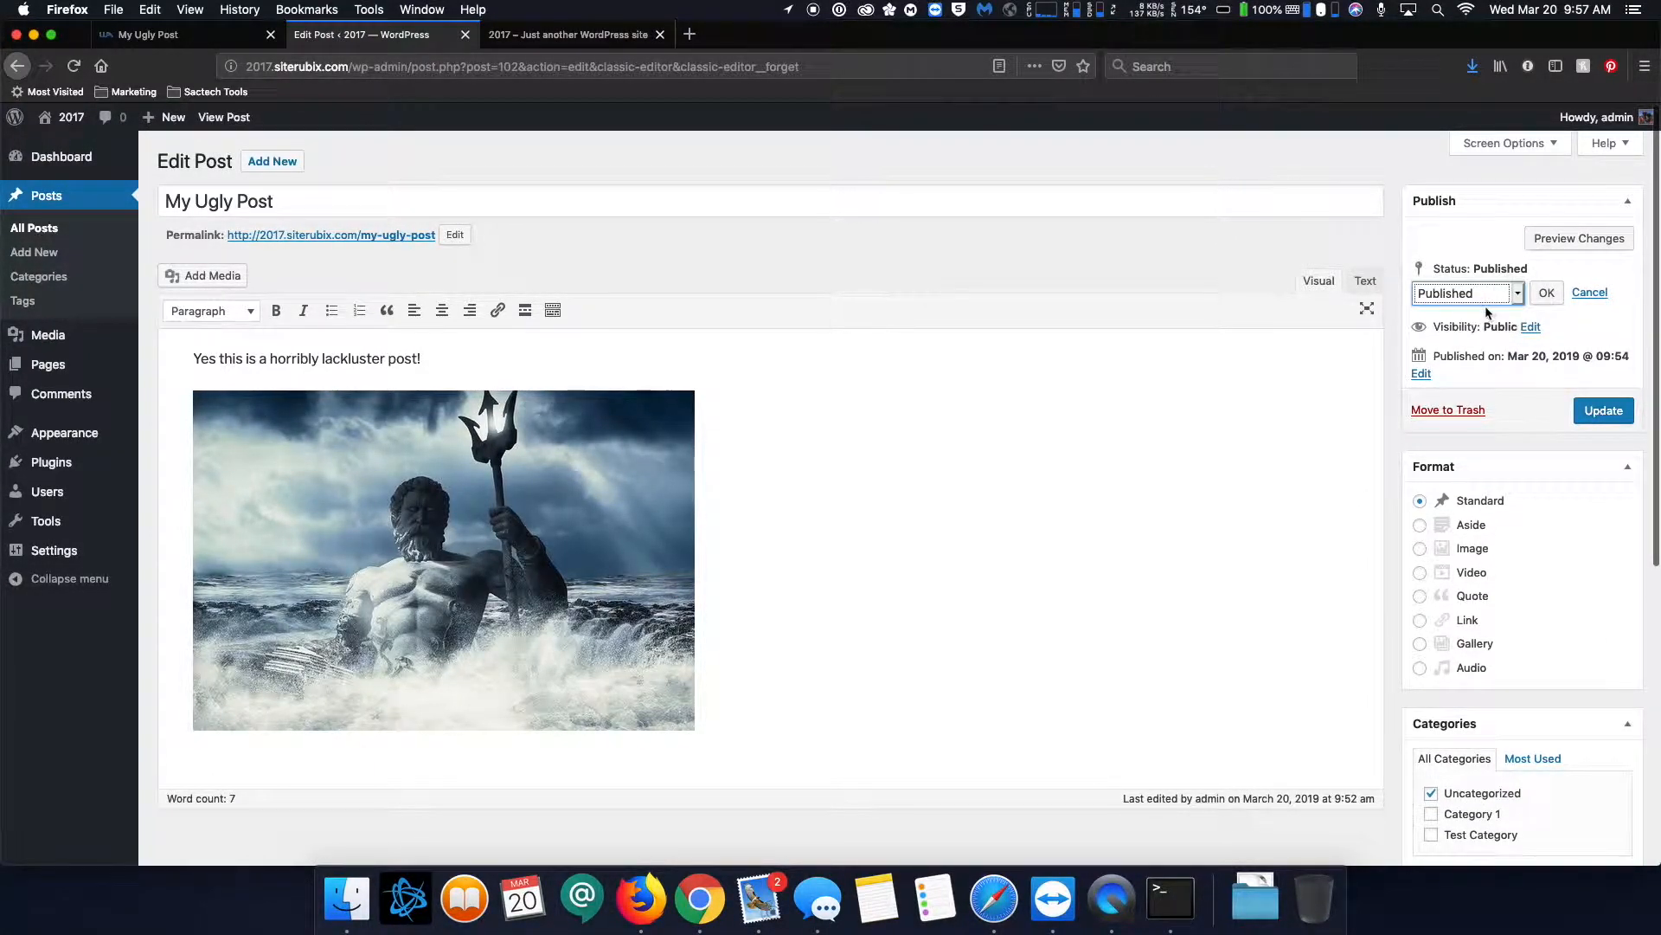
pyautogui.click(1515, 294)
pyautogui.click(1500, 320)
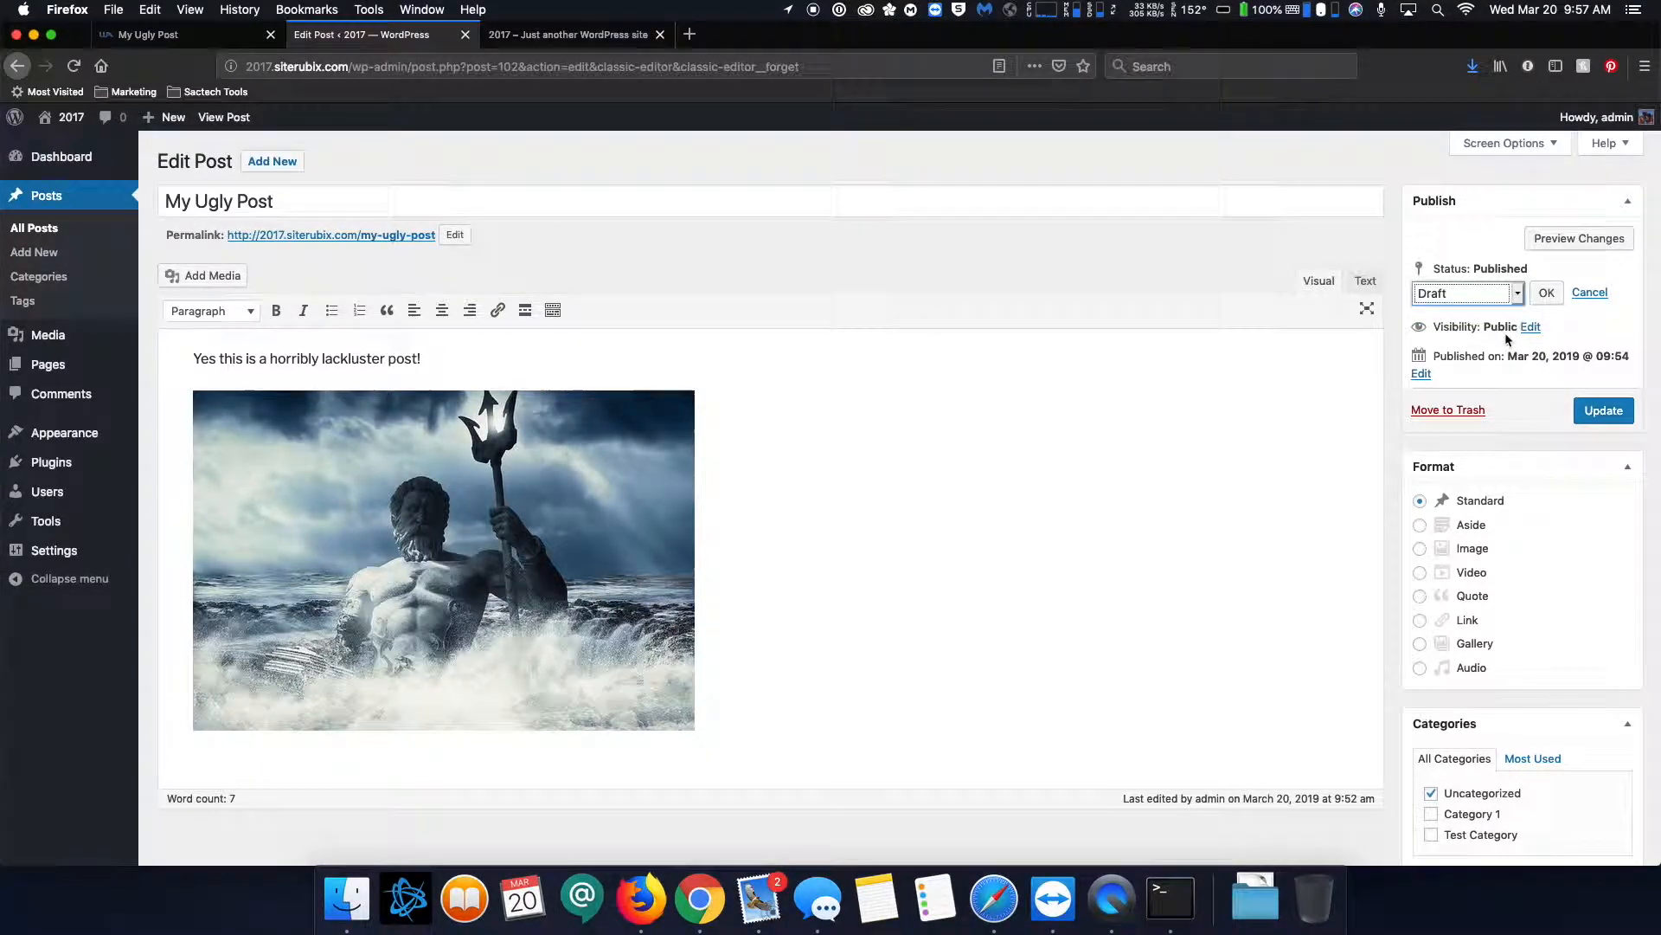
pyautogui.click(1547, 293)
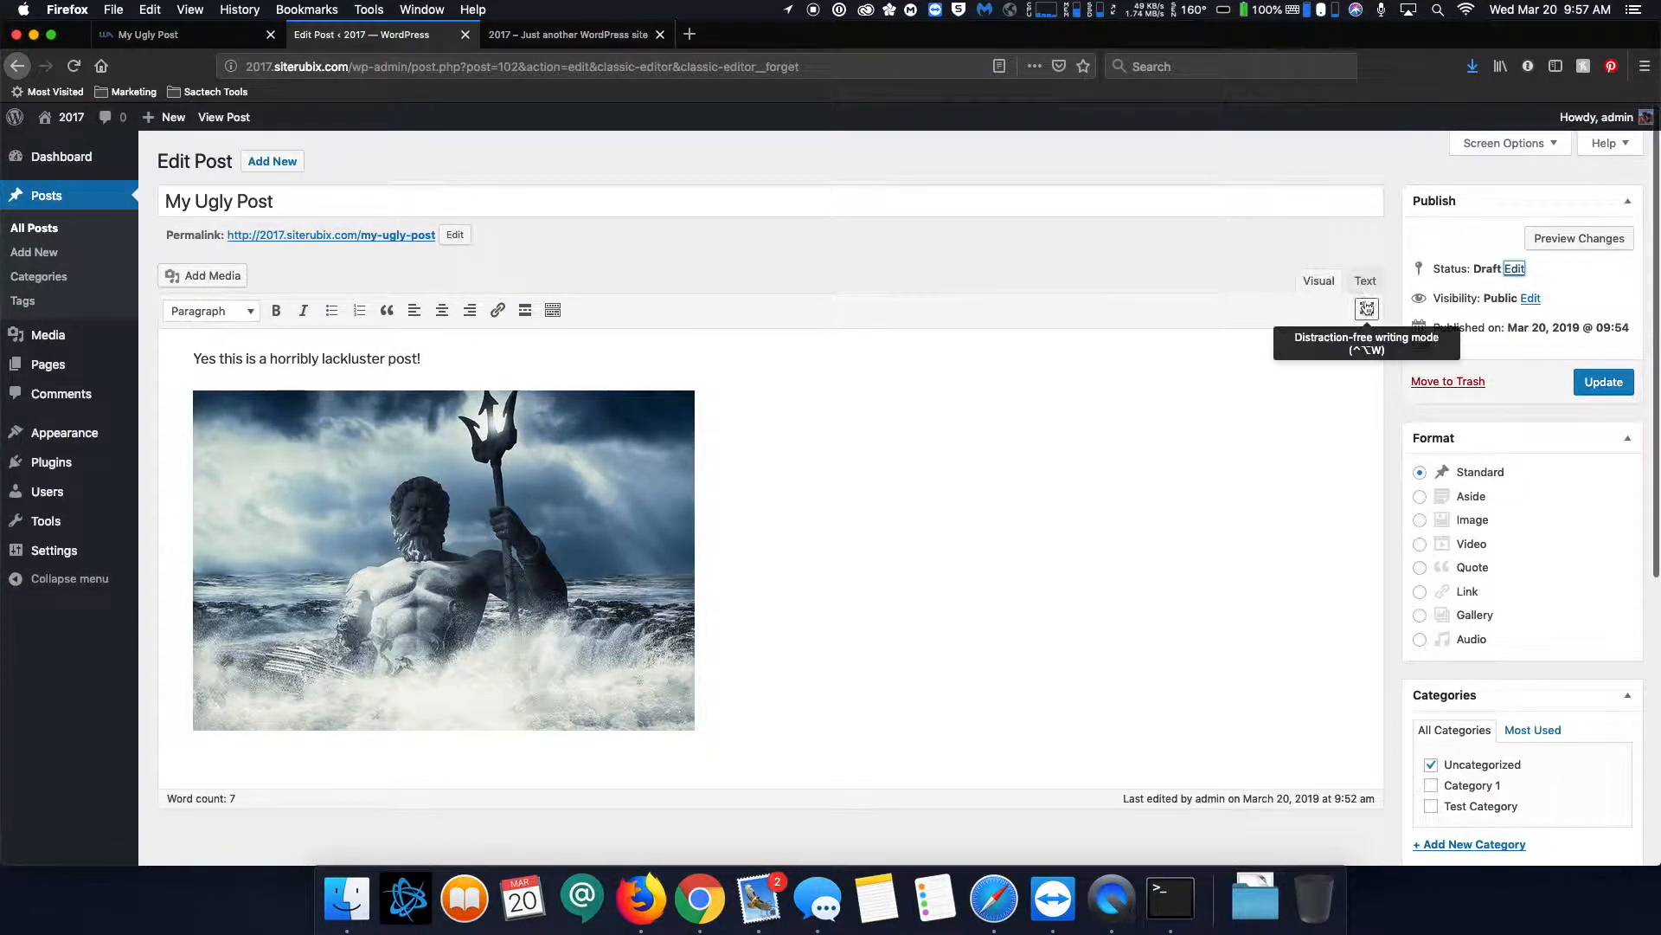
pyautogui.click(593, 42)
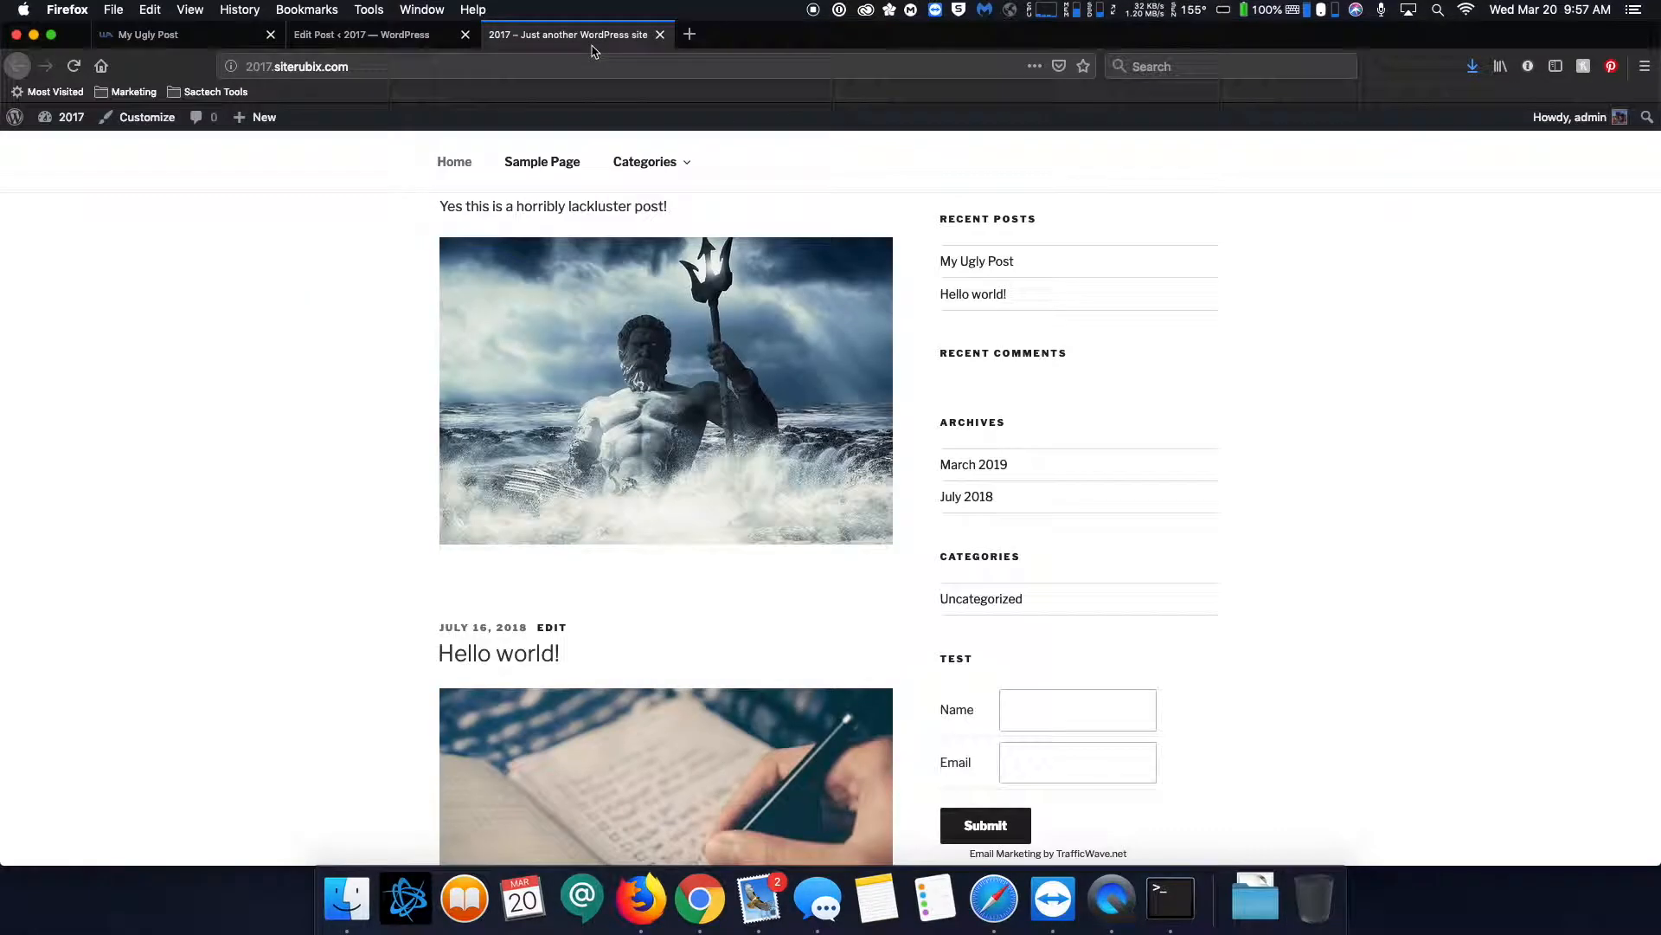
pyautogui.click(73, 66)
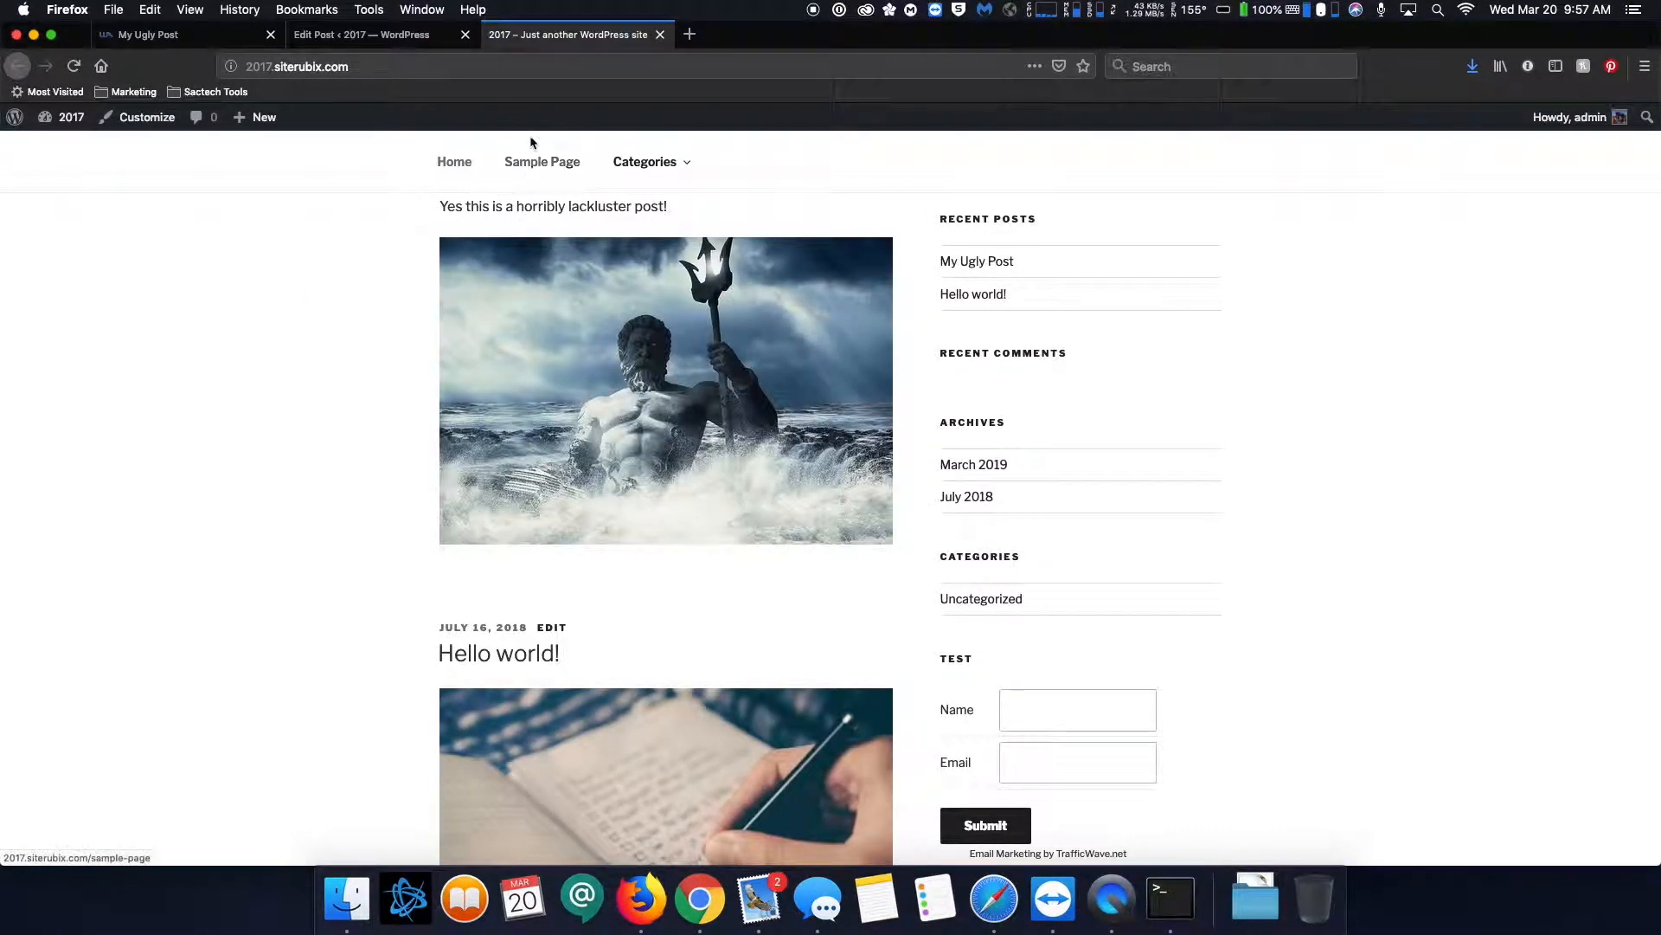
pyautogui.click(389, 36)
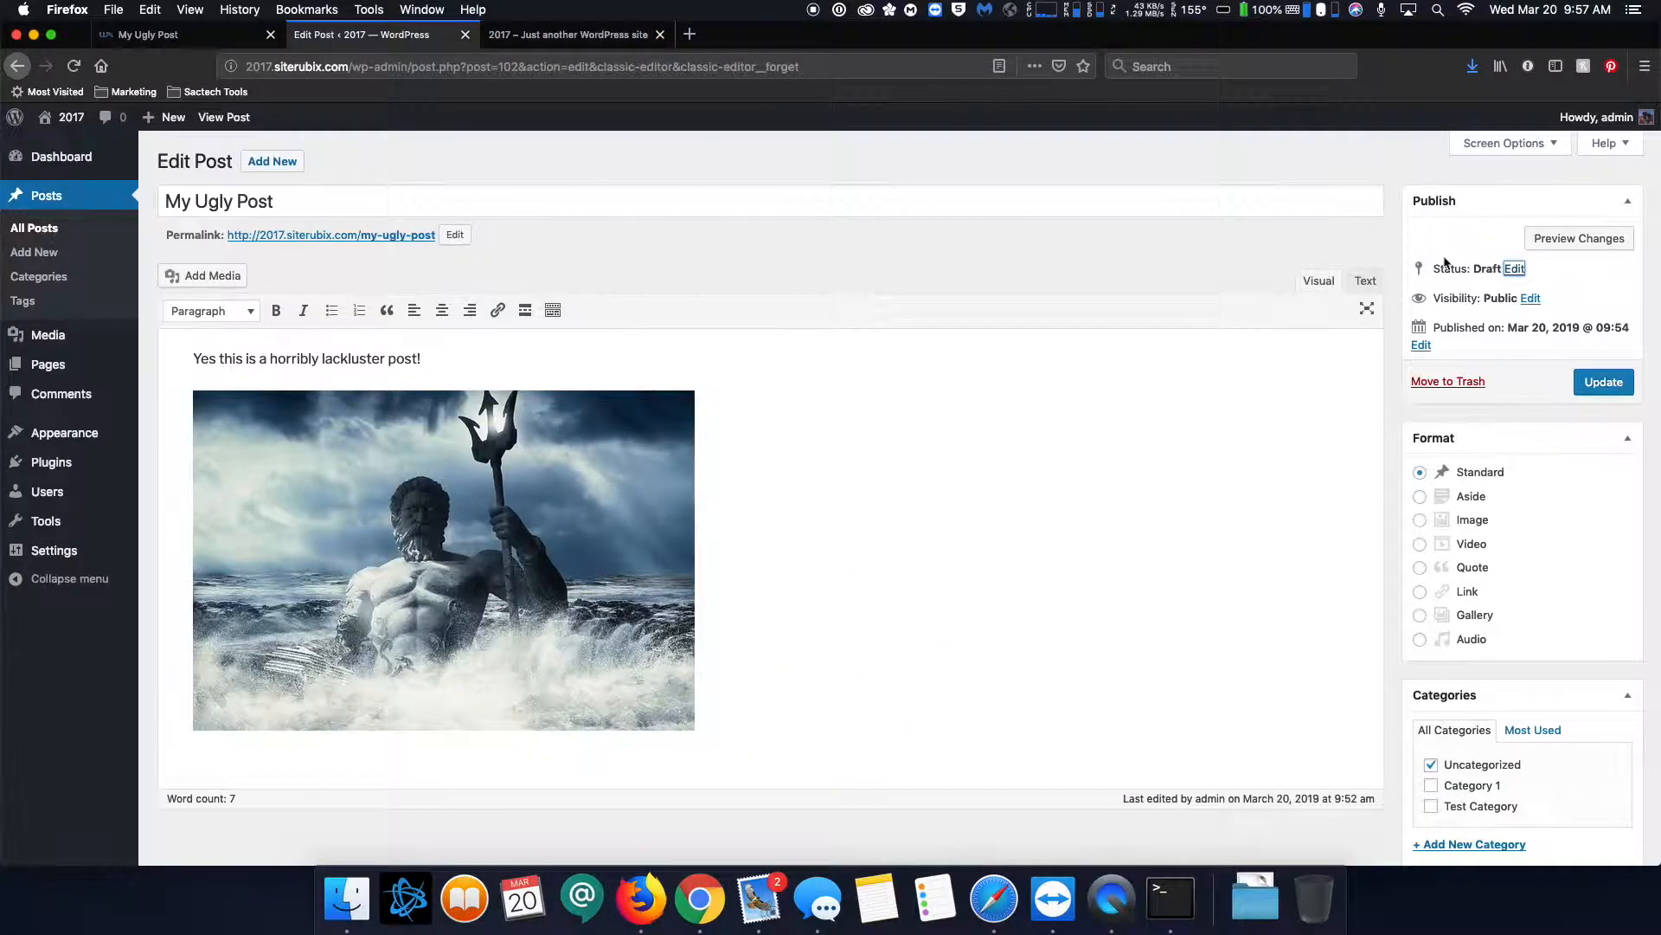
# Update the post to save its draft status, and reload the home page to check it again
pyautogui.click(1604, 383)
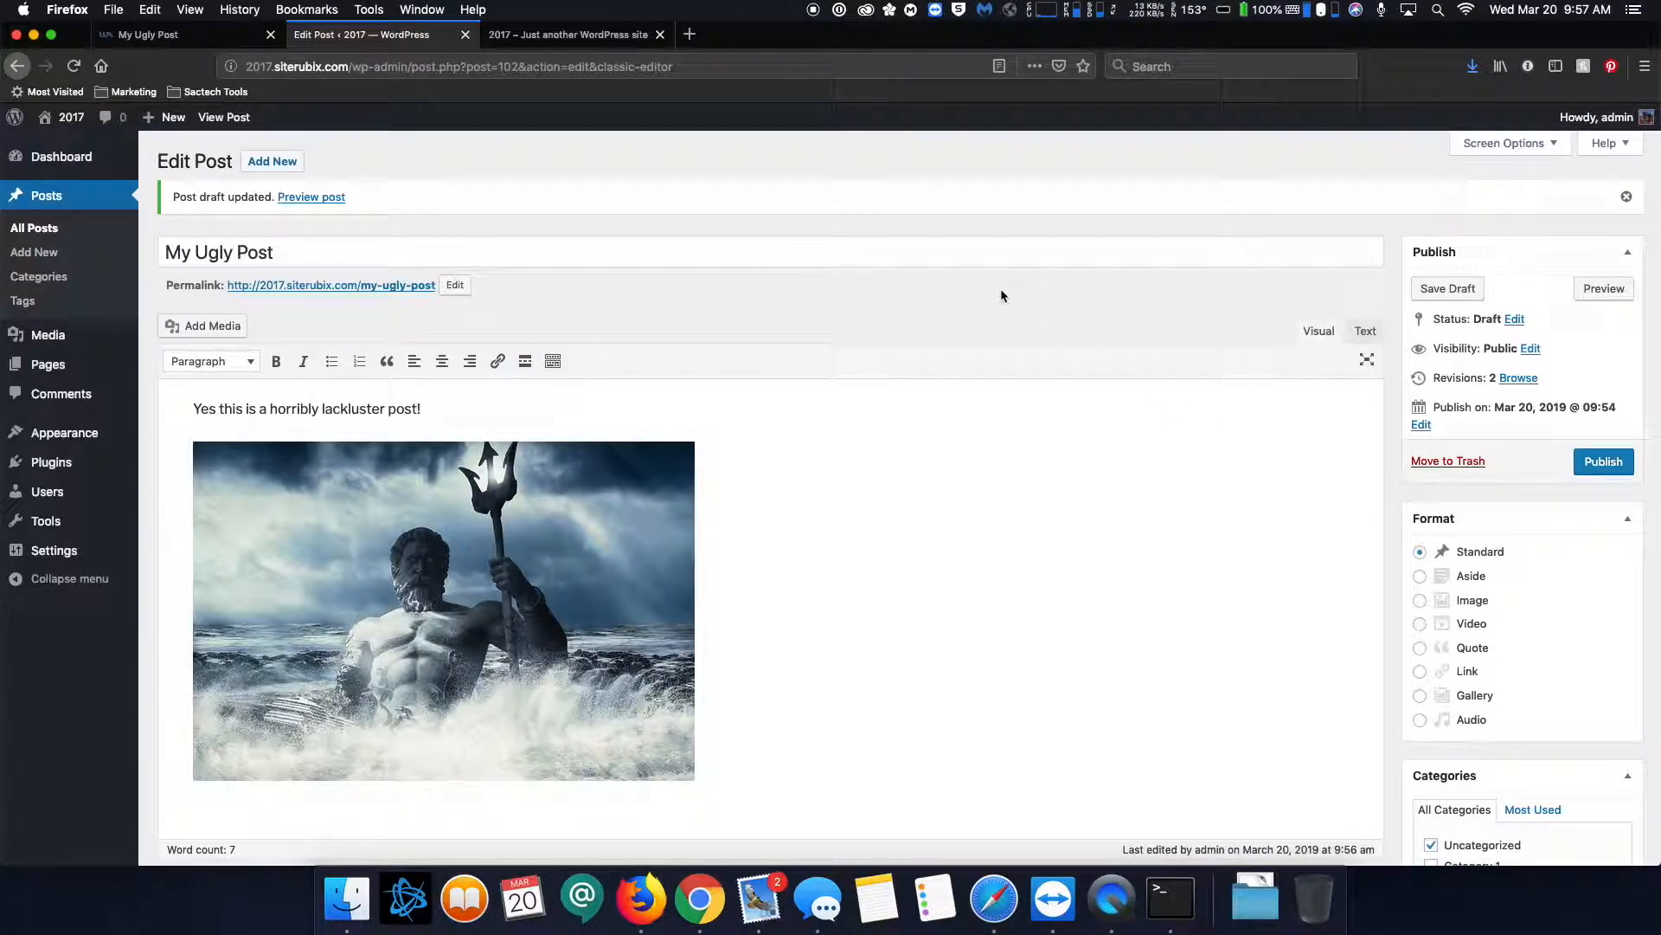
pyautogui.click(554, 38)
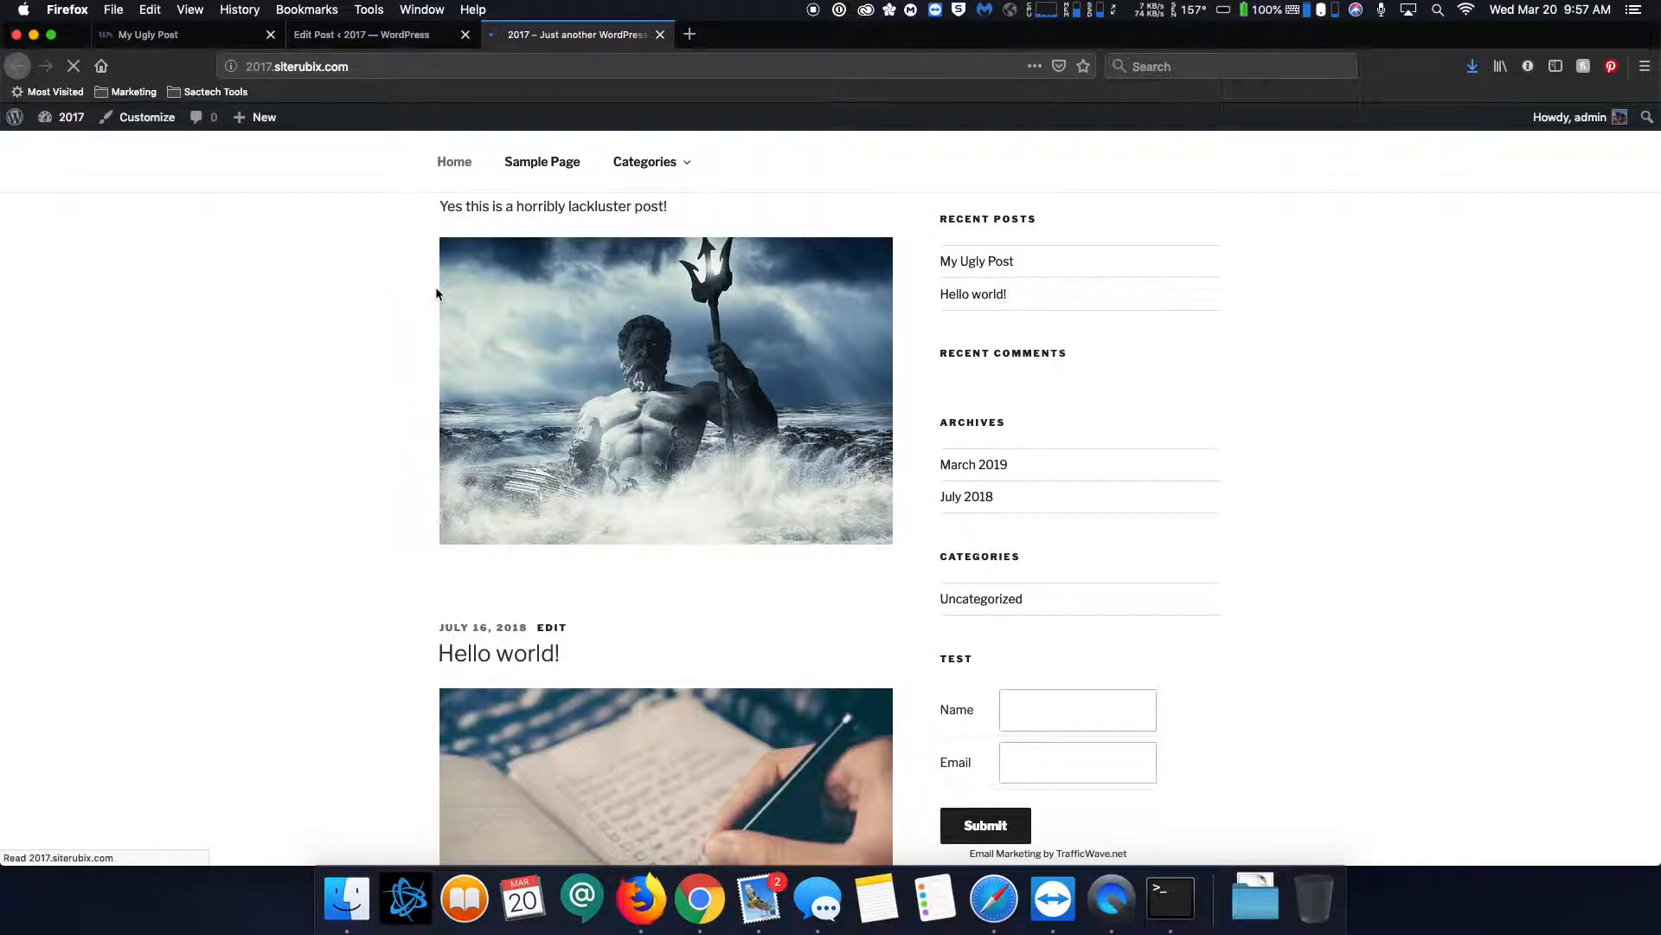
pyautogui.click(363, 35)
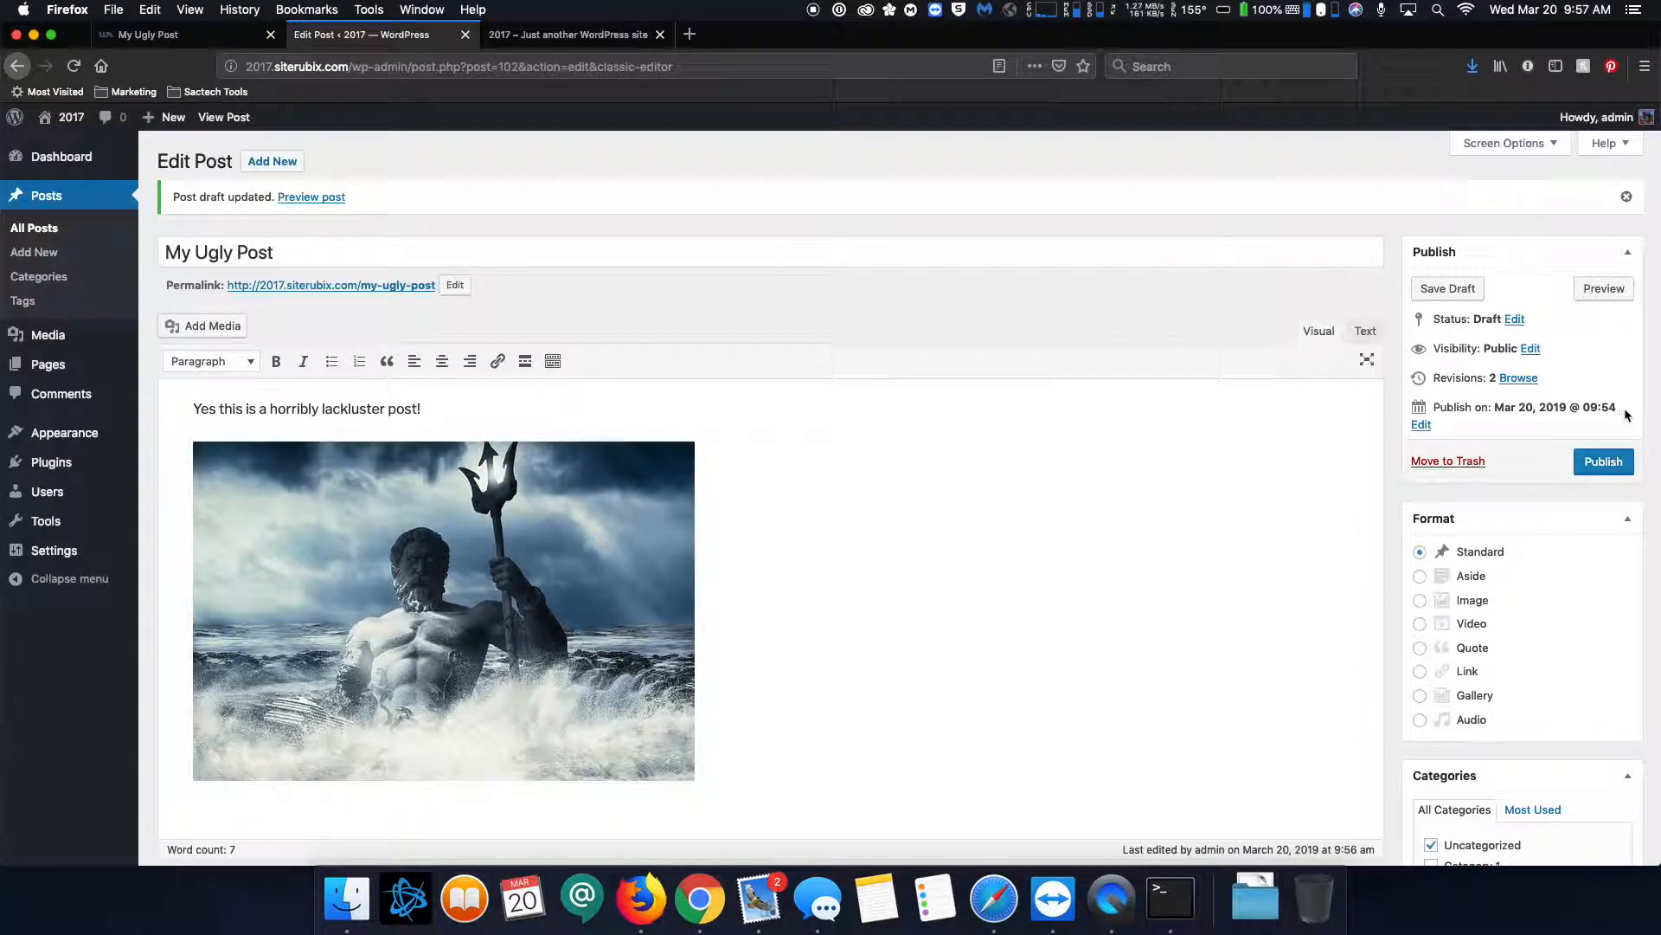
# Schedule the draft for March 20, 2019 at 09:59 and open the list of all posts
pyautogui.click(1423, 424)
pyautogui.click(1432, 431)
pyautogui.scroll(-1, 1463, 432)
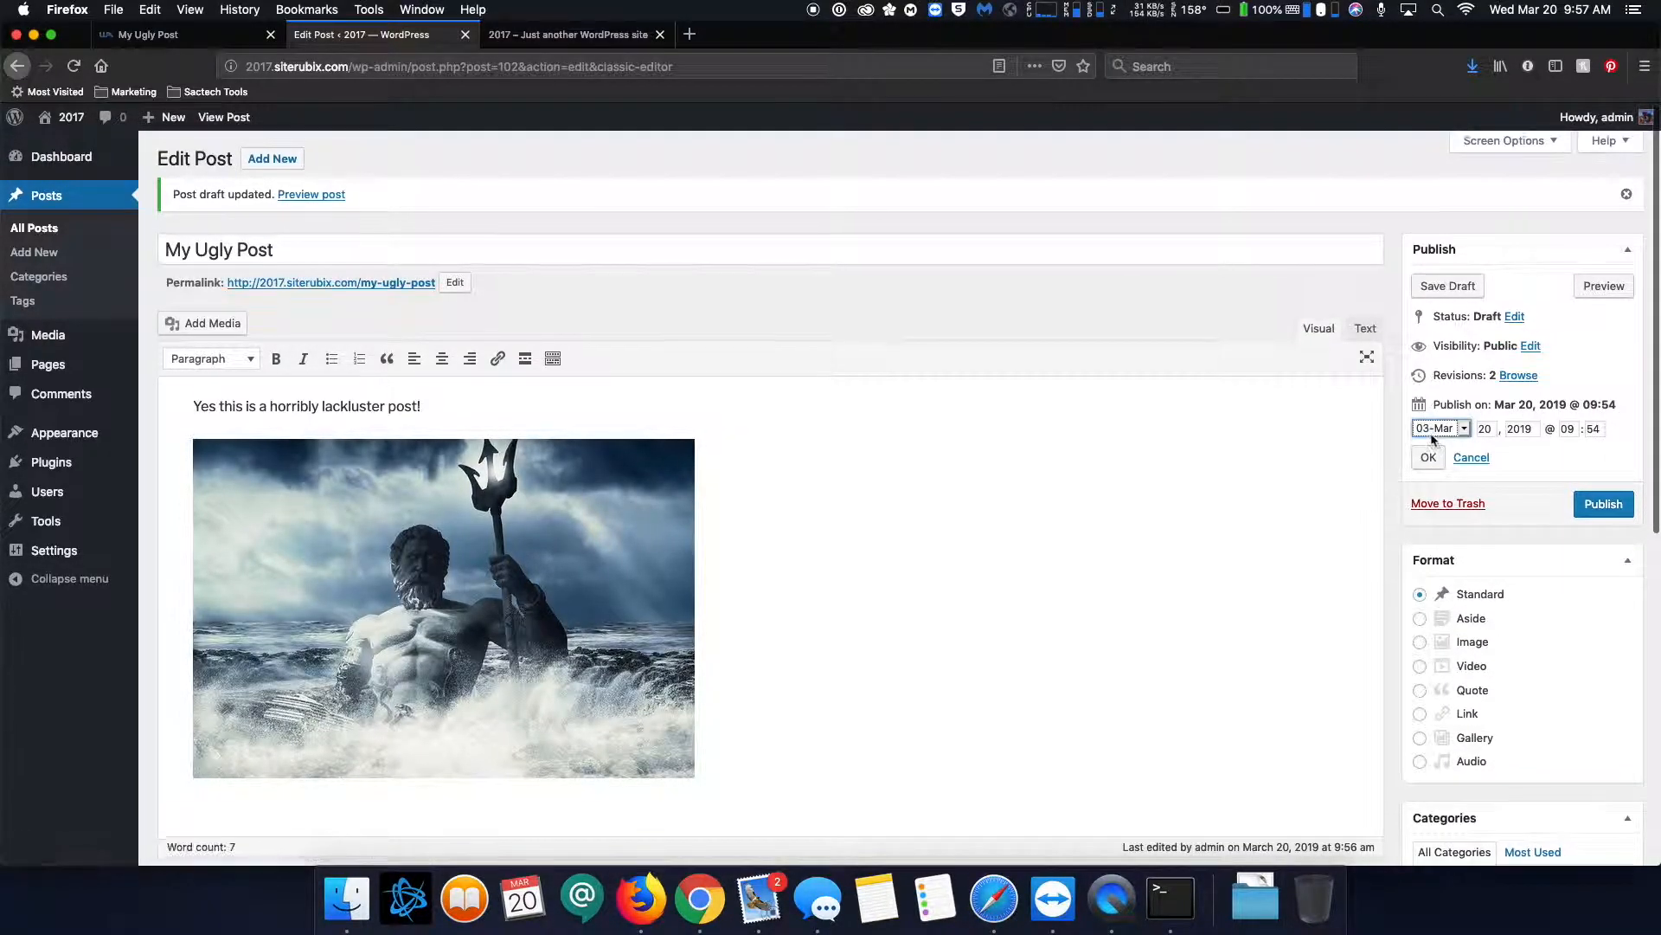
pyautogui.scroll(-1, 1580, 433)
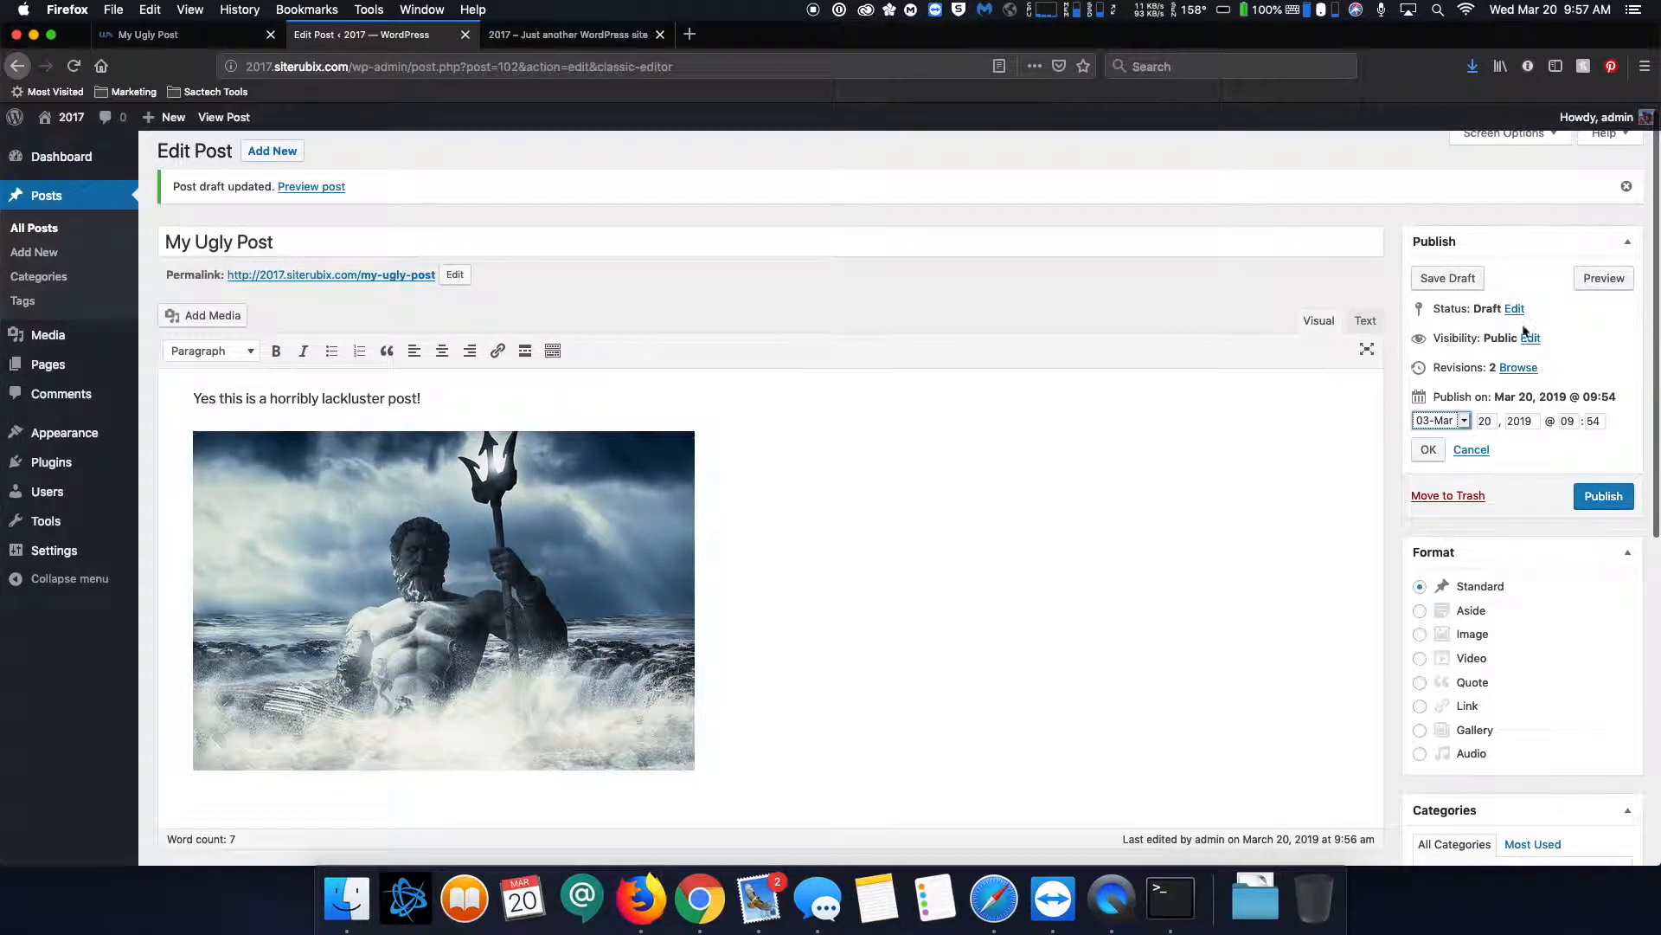
pyautogui.doubleClick(1597, 422)
pyautogui.write('59')
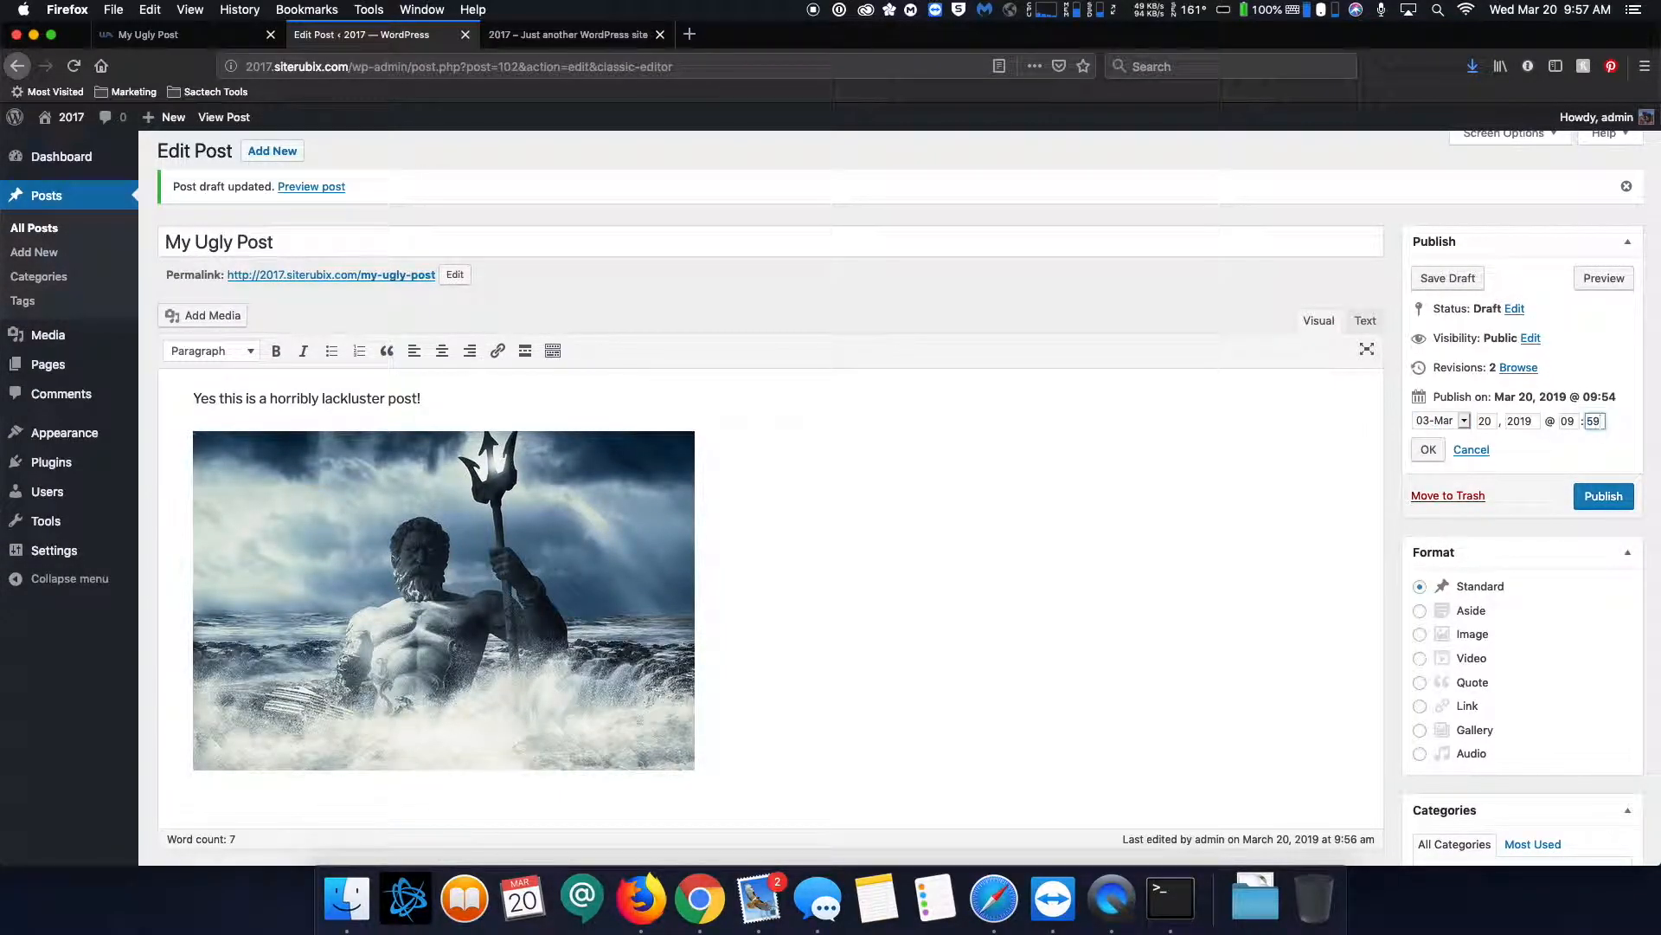
pyautogui.click(1428, 449)
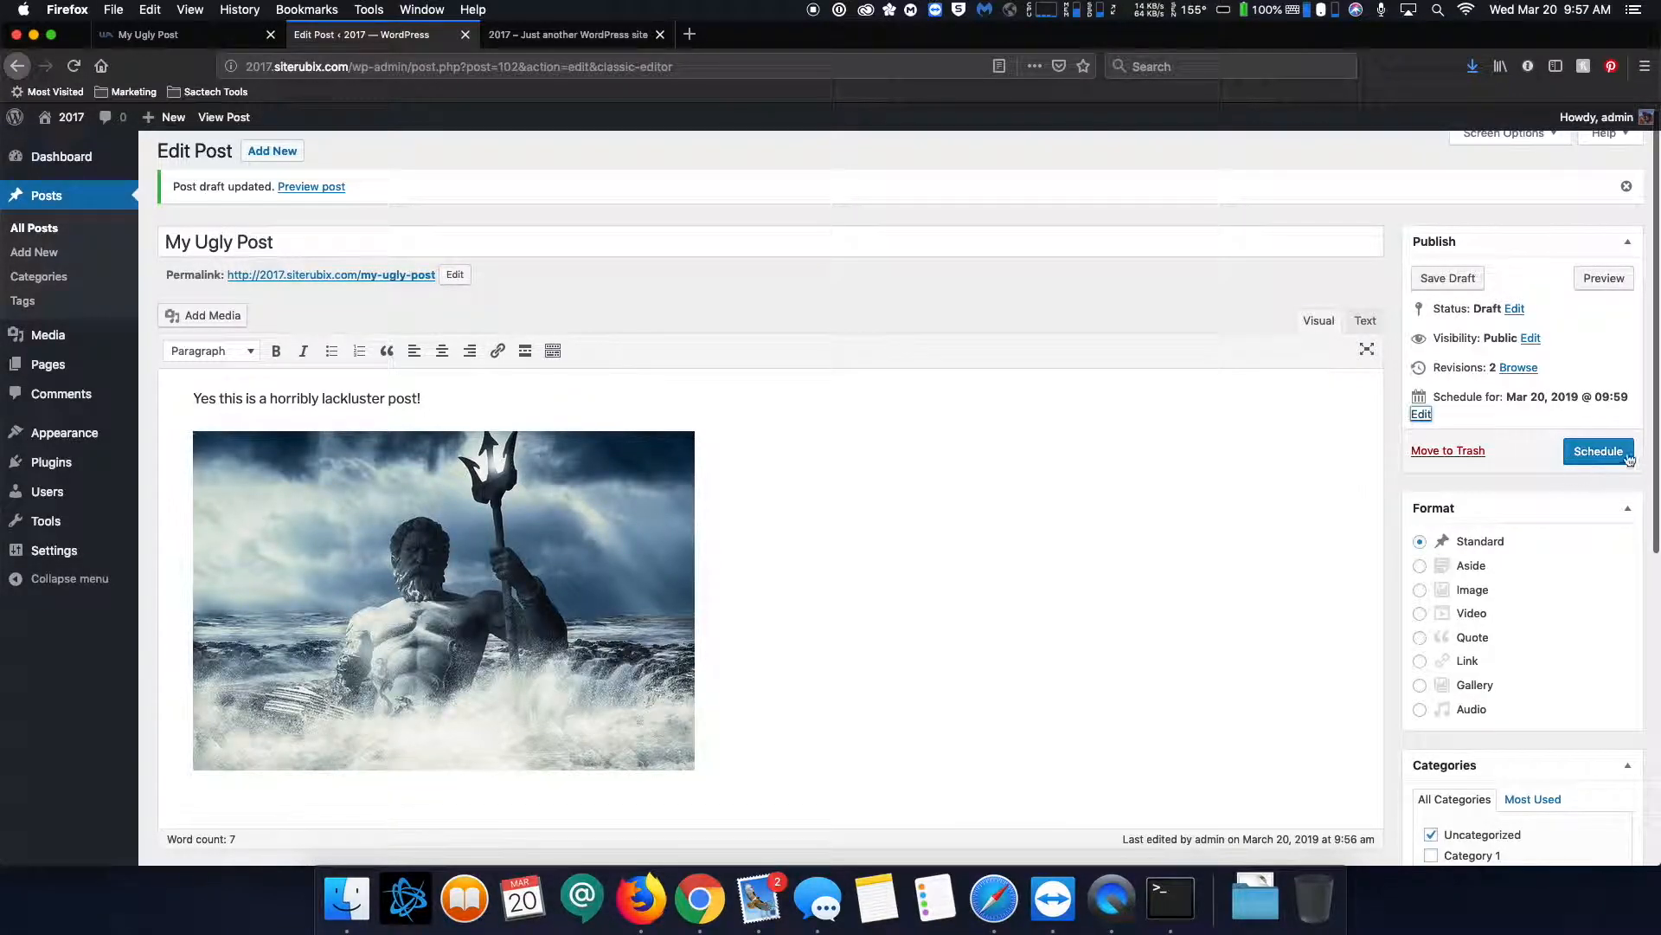
pyautogui.click(1601, 454)
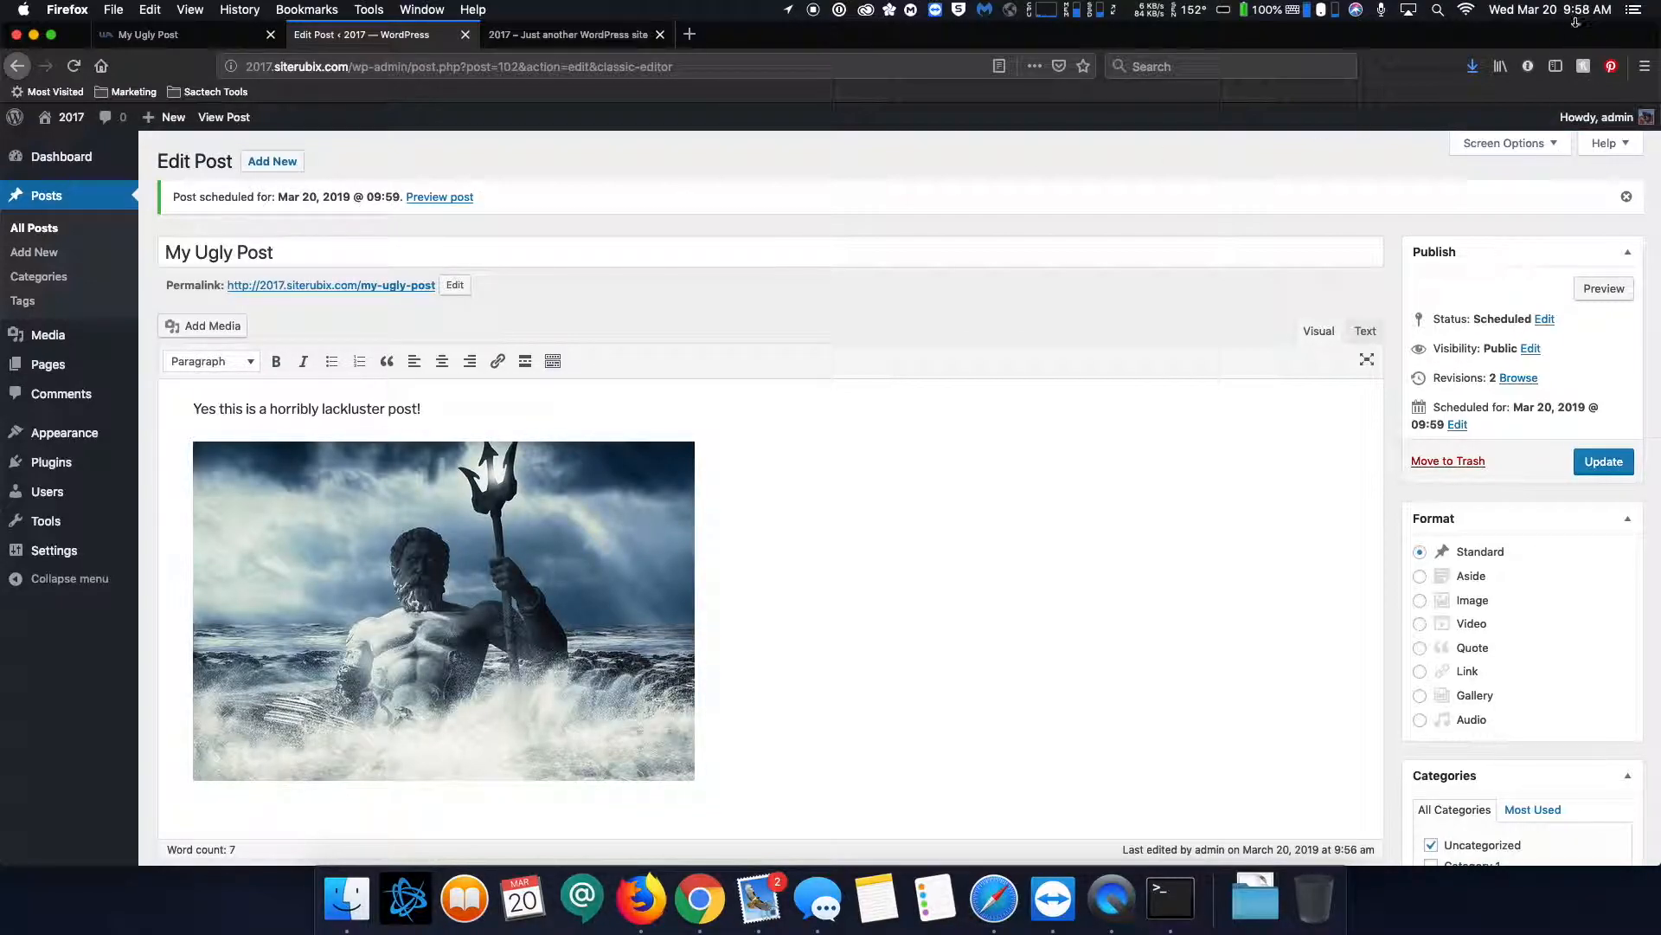
pyautogui.click(44, 228)
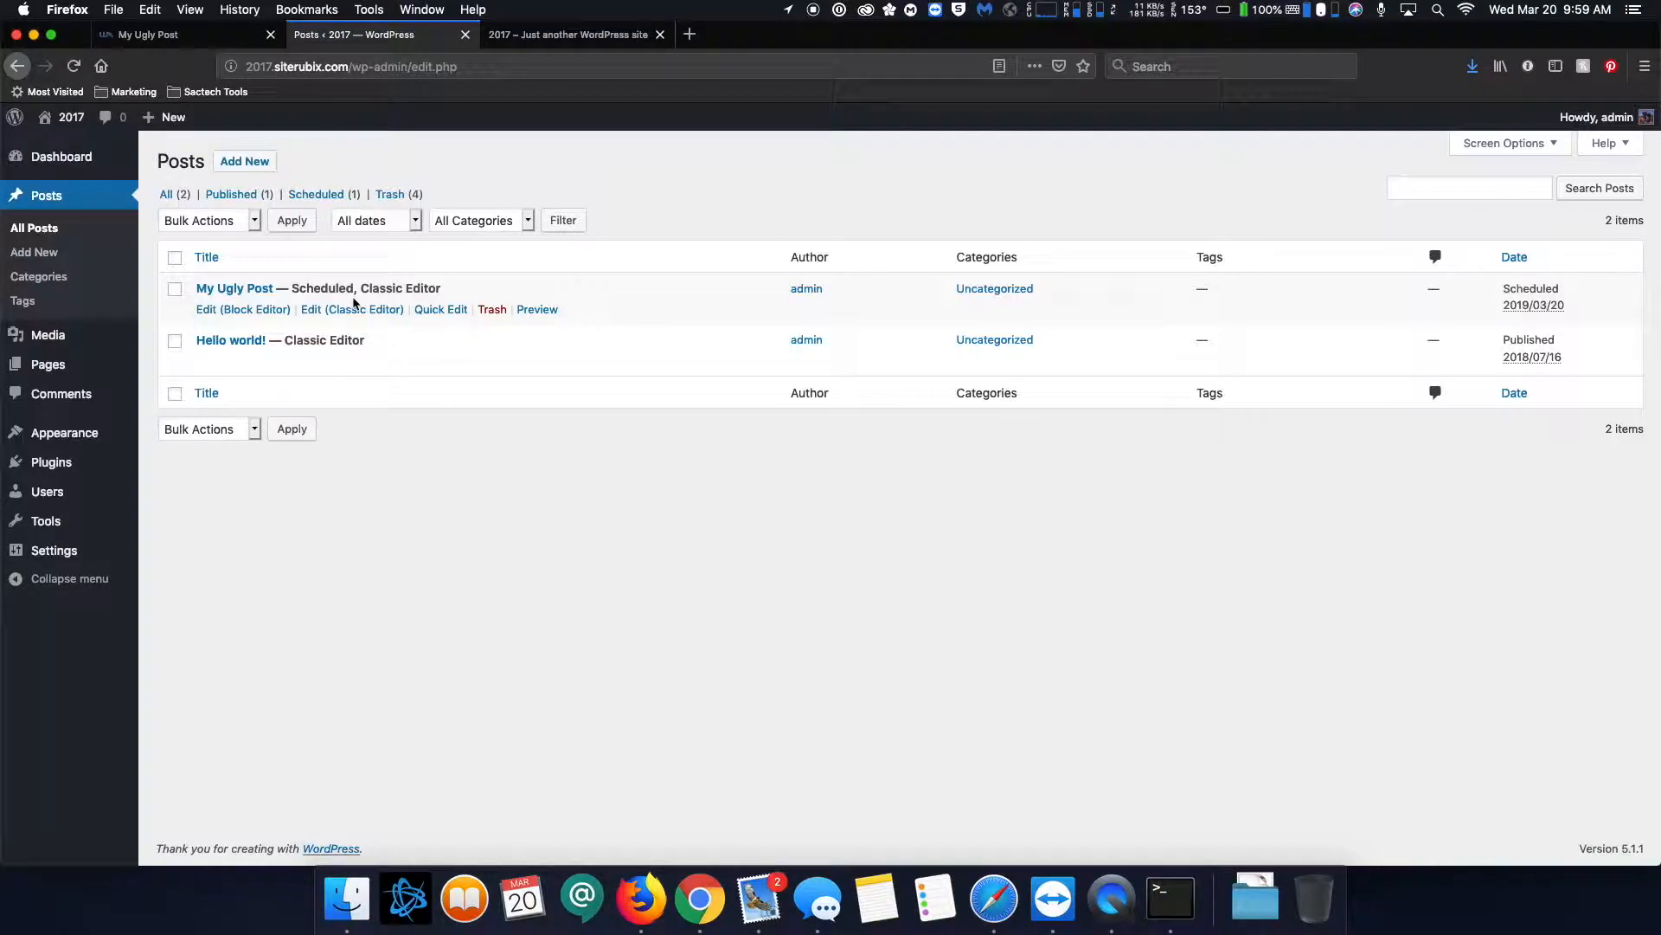
# Refresh the posts list to check My Ugly Post's schedule status, and open the list of installed plugins
pyautogui.press('super+r')
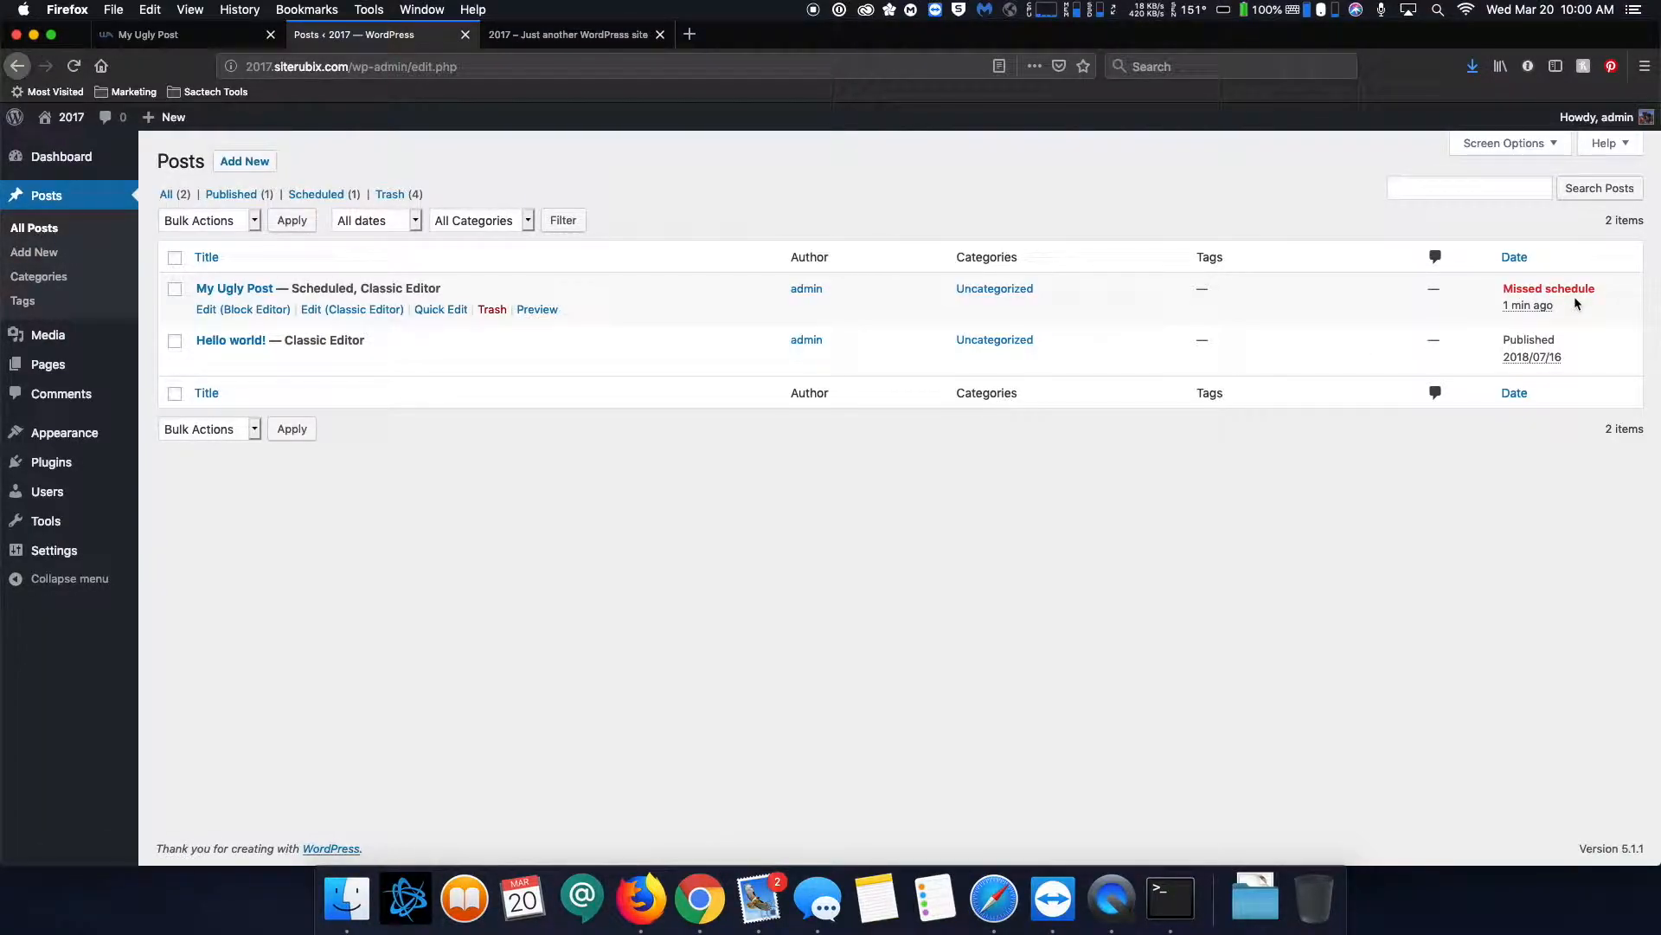
pyautogui.moveTo(80, 465)
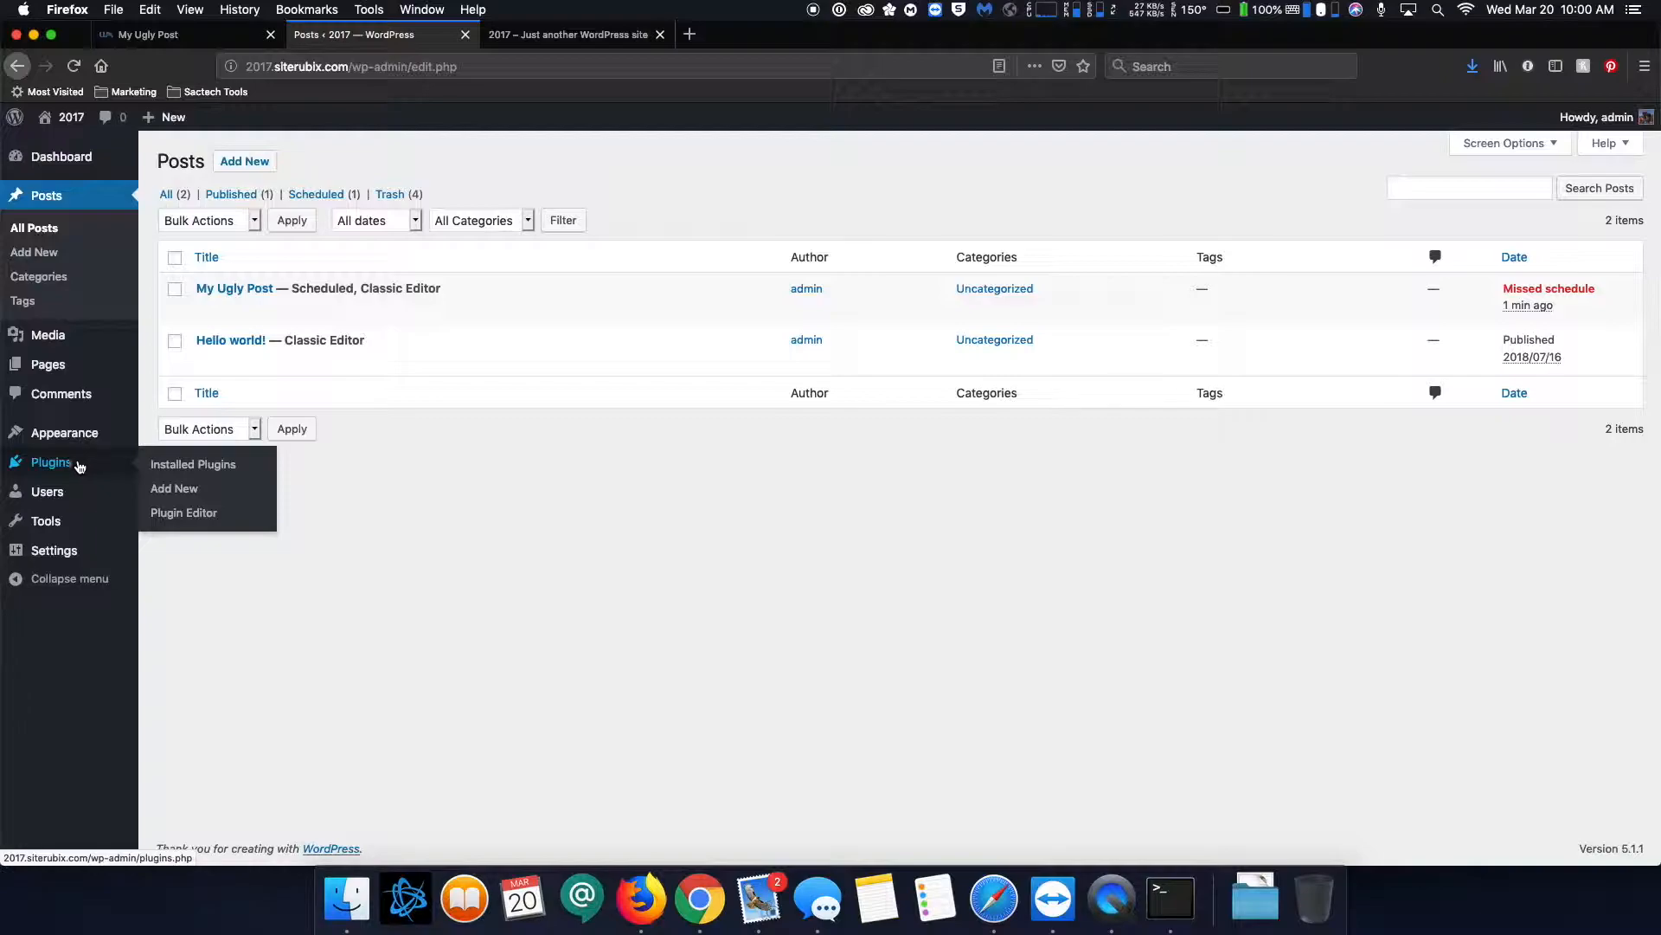
pyautogui.click(206, 465)
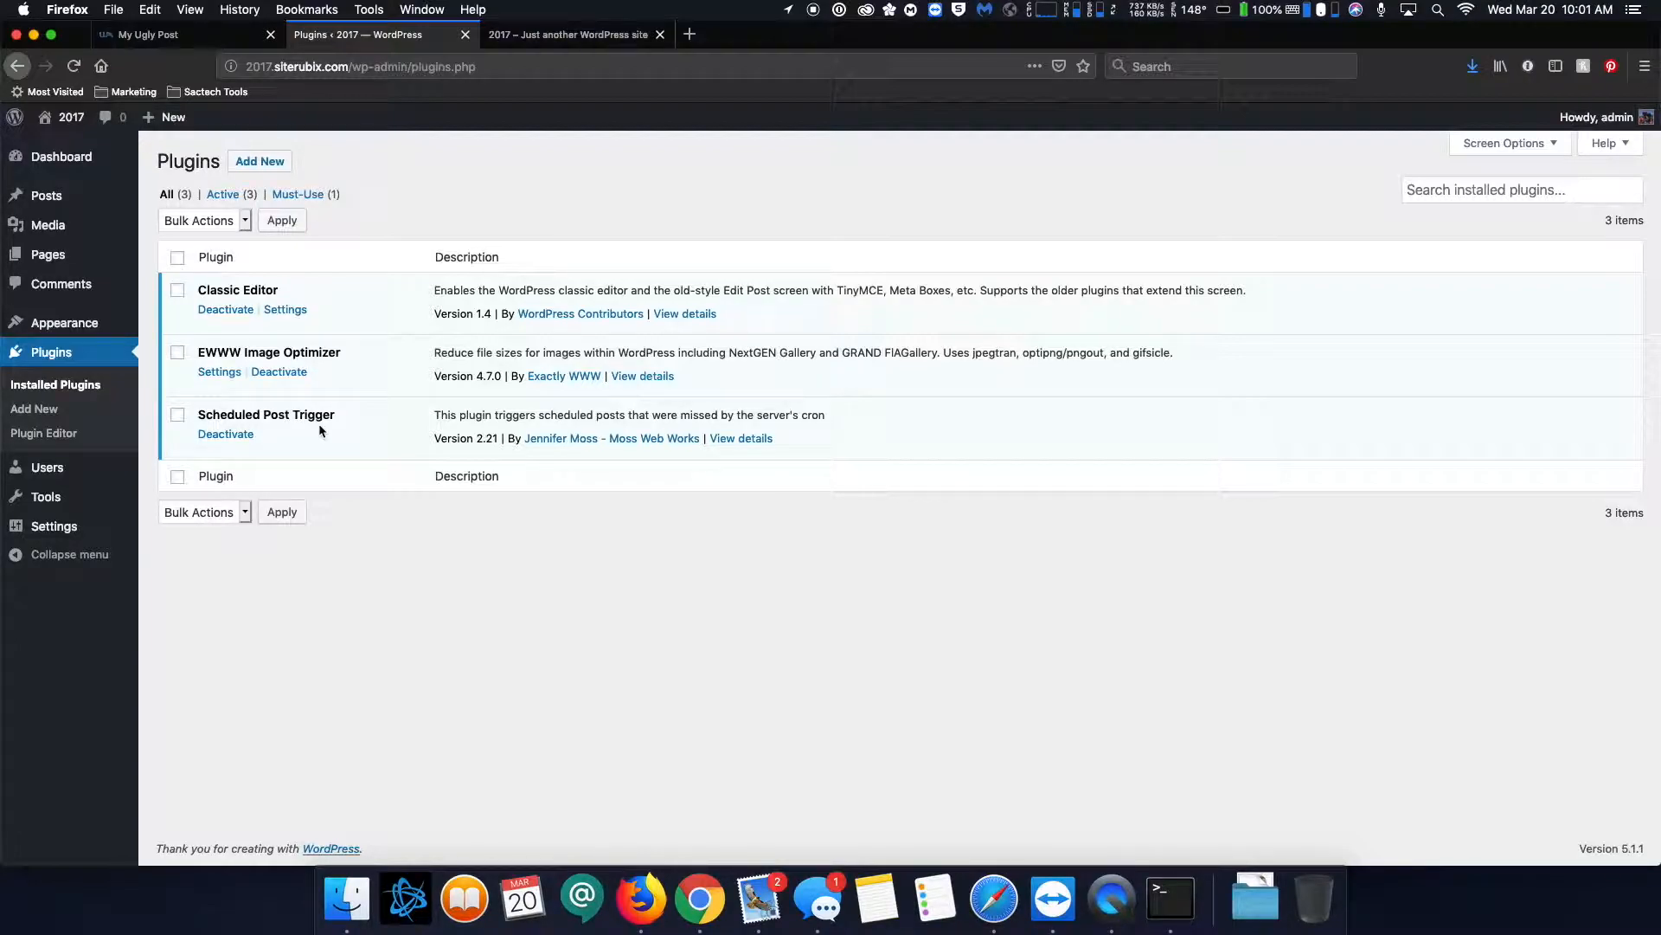
# Return to the list of all posts, highlight My Ugly Post's schedule status, and reload the list to check it again
pyautogui.click(47, 195)
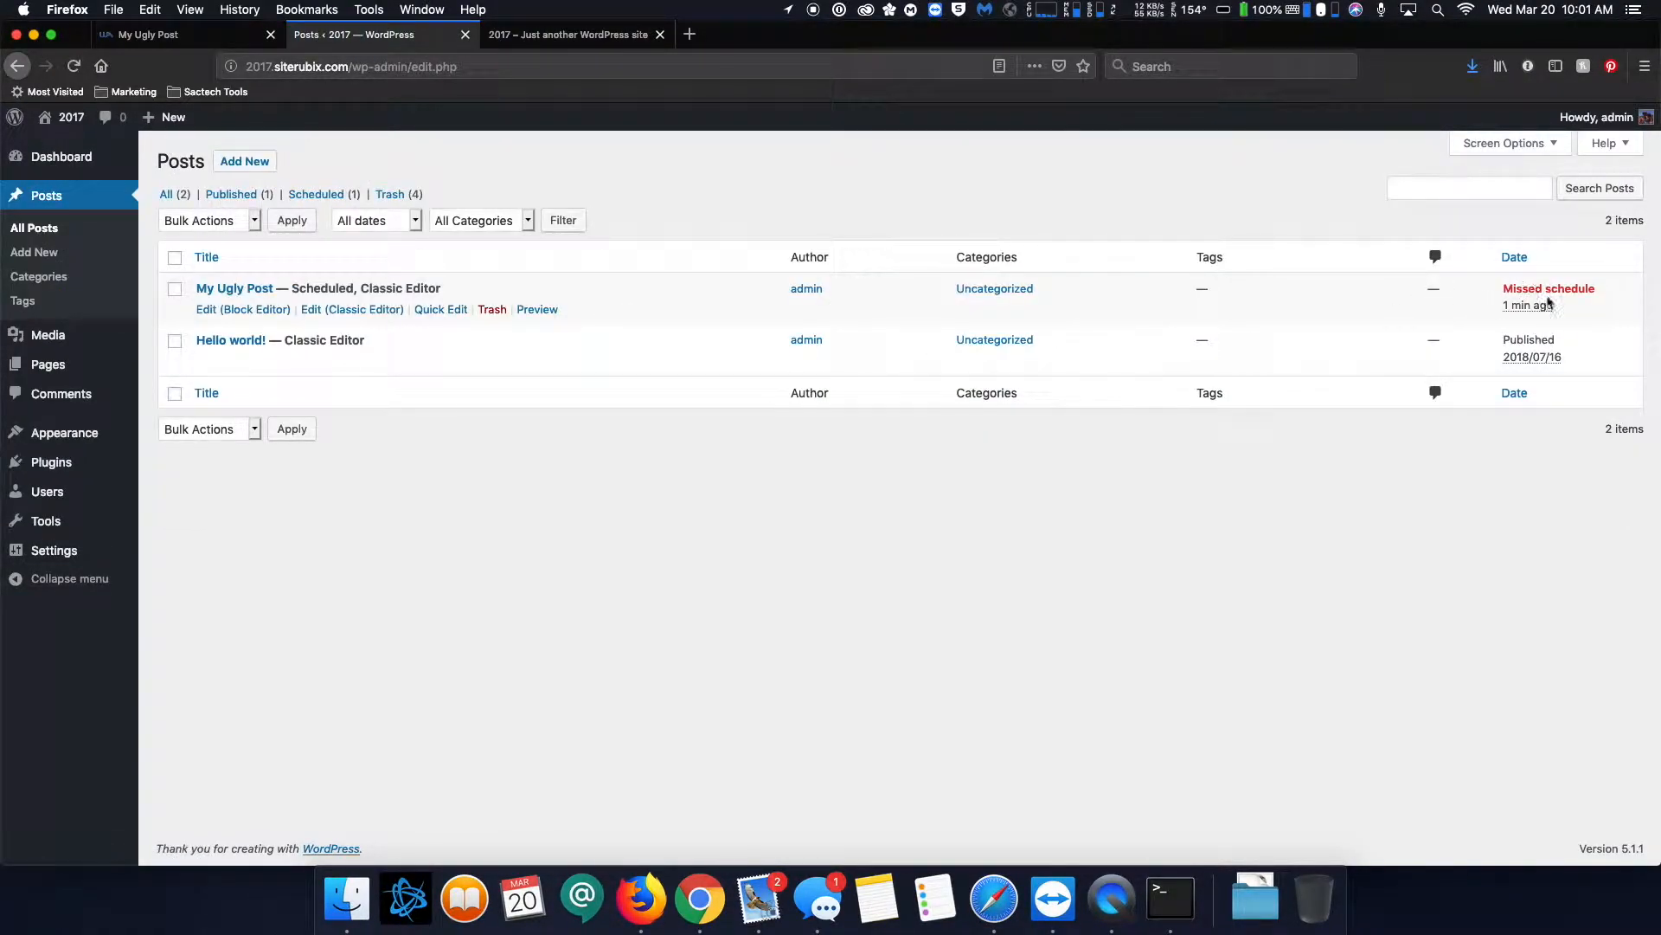
pyautogui.moveTo(1504, 289); pyautogui.dragTo(1605, 294)
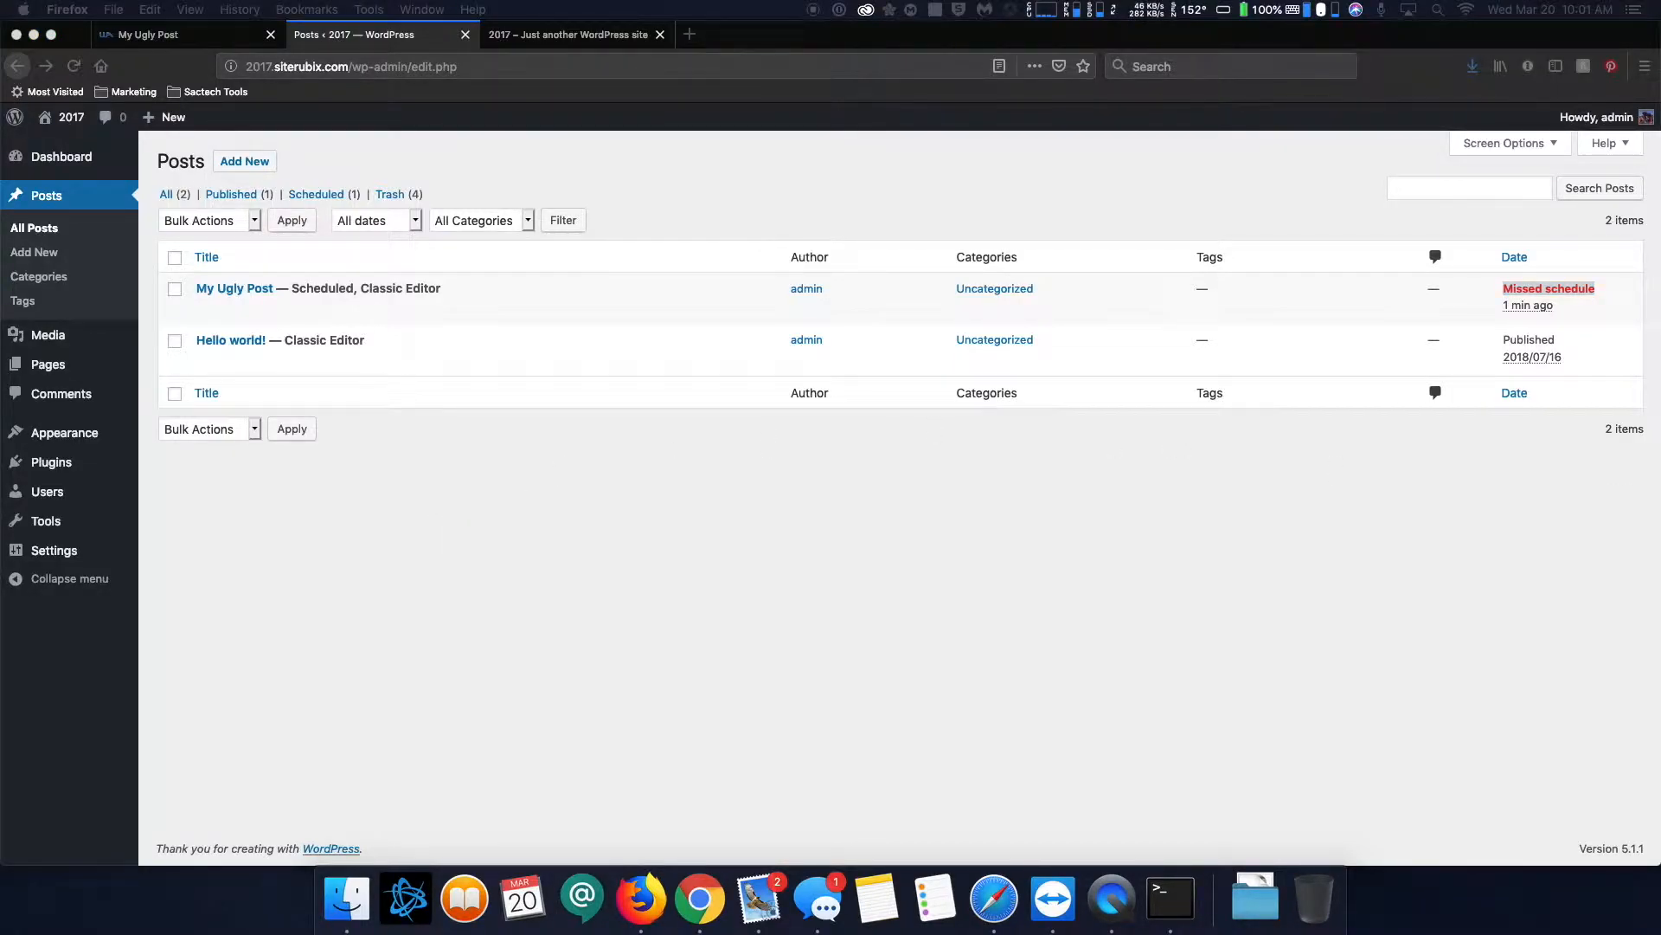
pyautogui.click(35, 230)
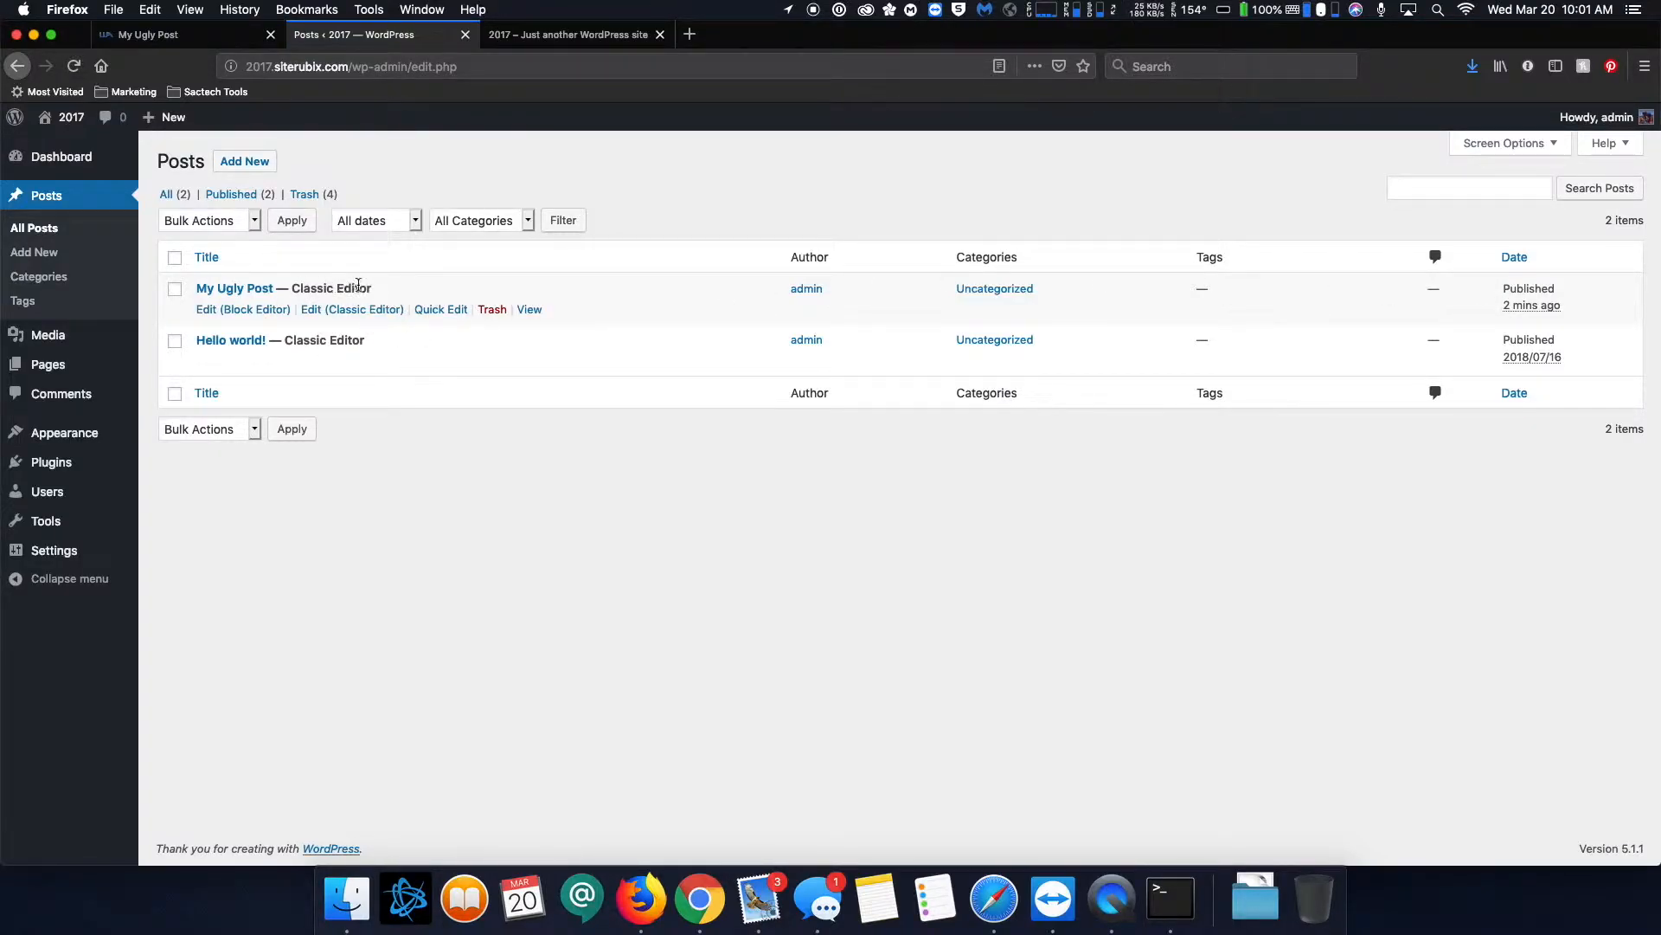
# Switch to the site's home page and reload it to check whether My Ugly Post is live
pyautogui.click(529, 39)
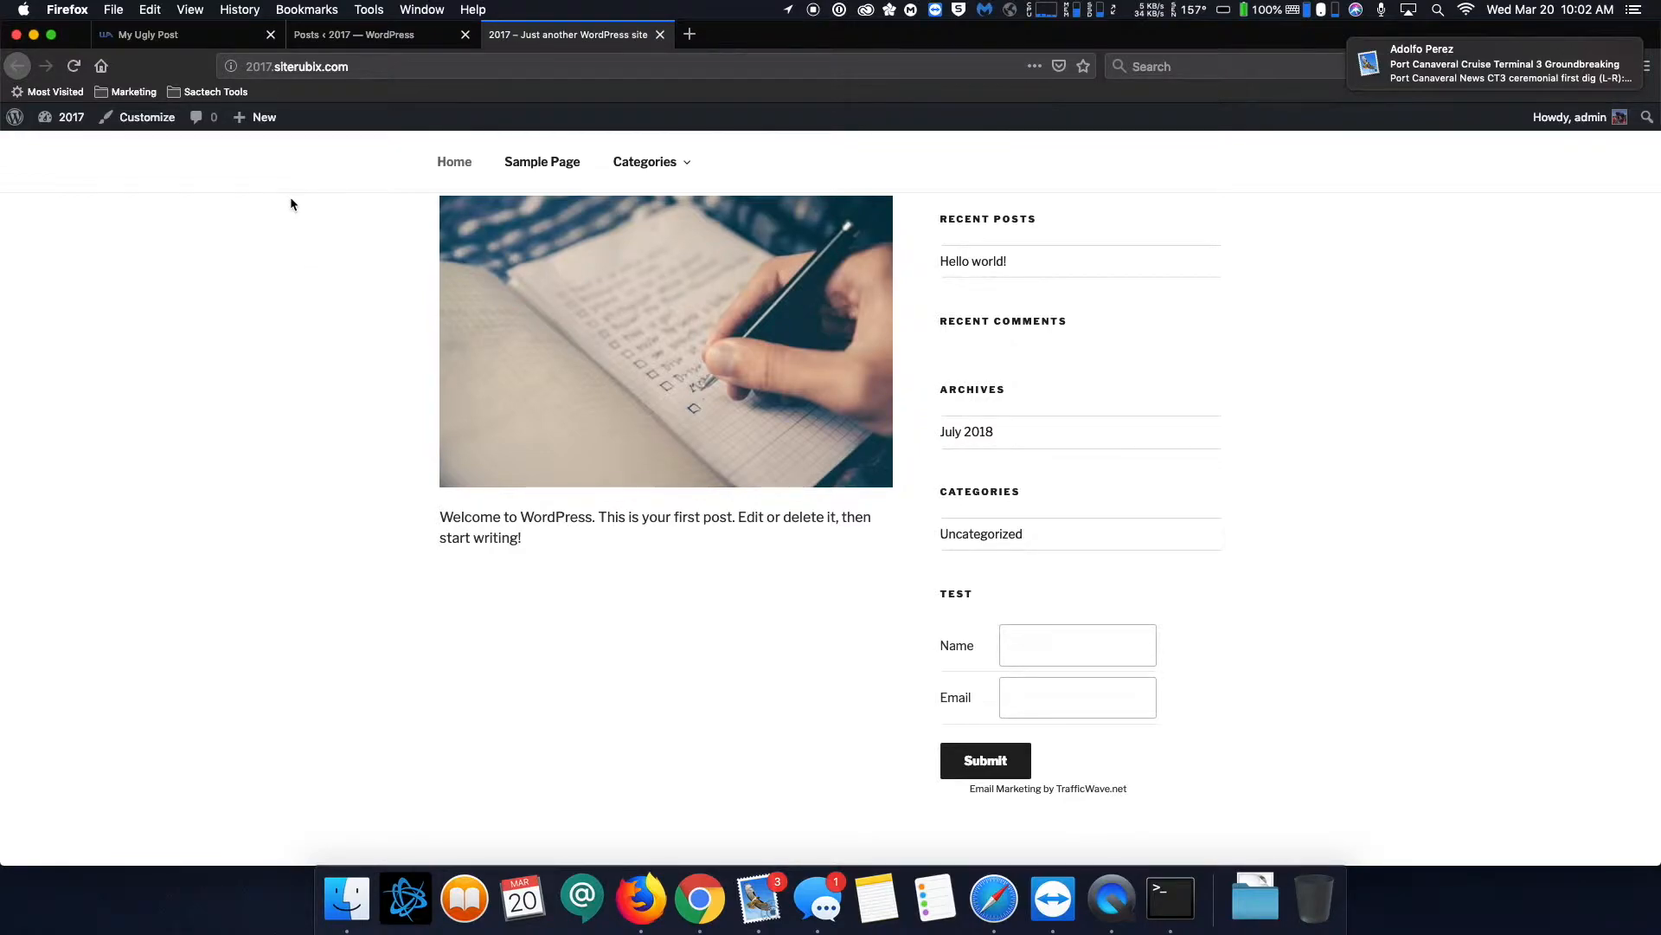
pyautogui.click(73, 66)
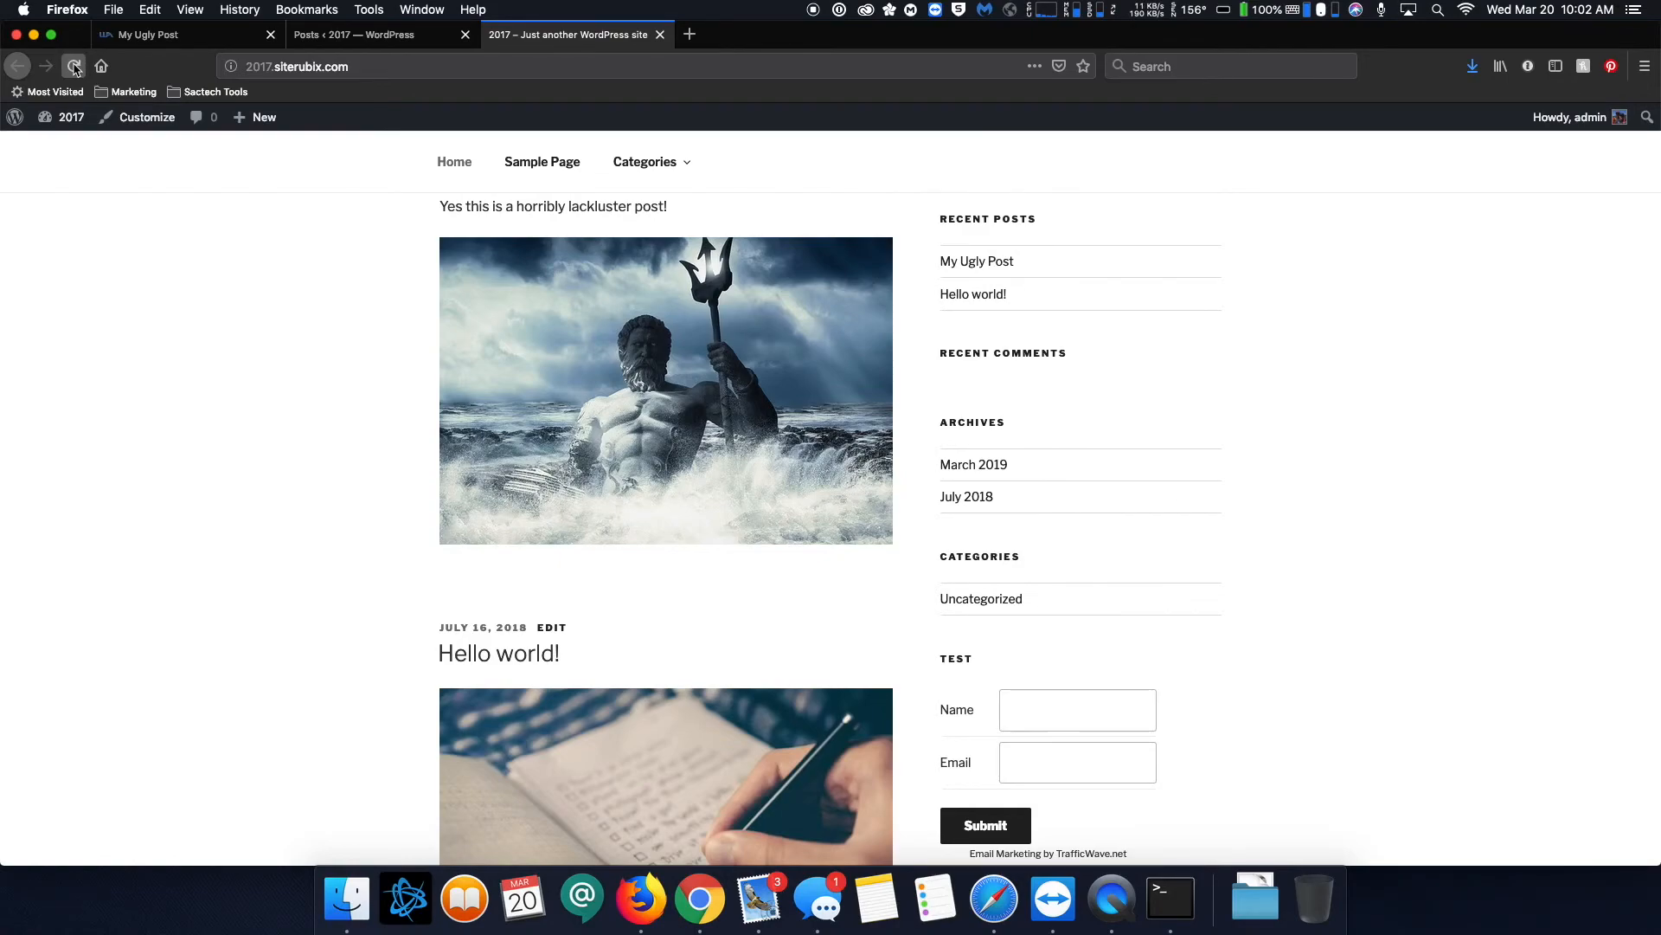
pyautogui.click(75, 67)
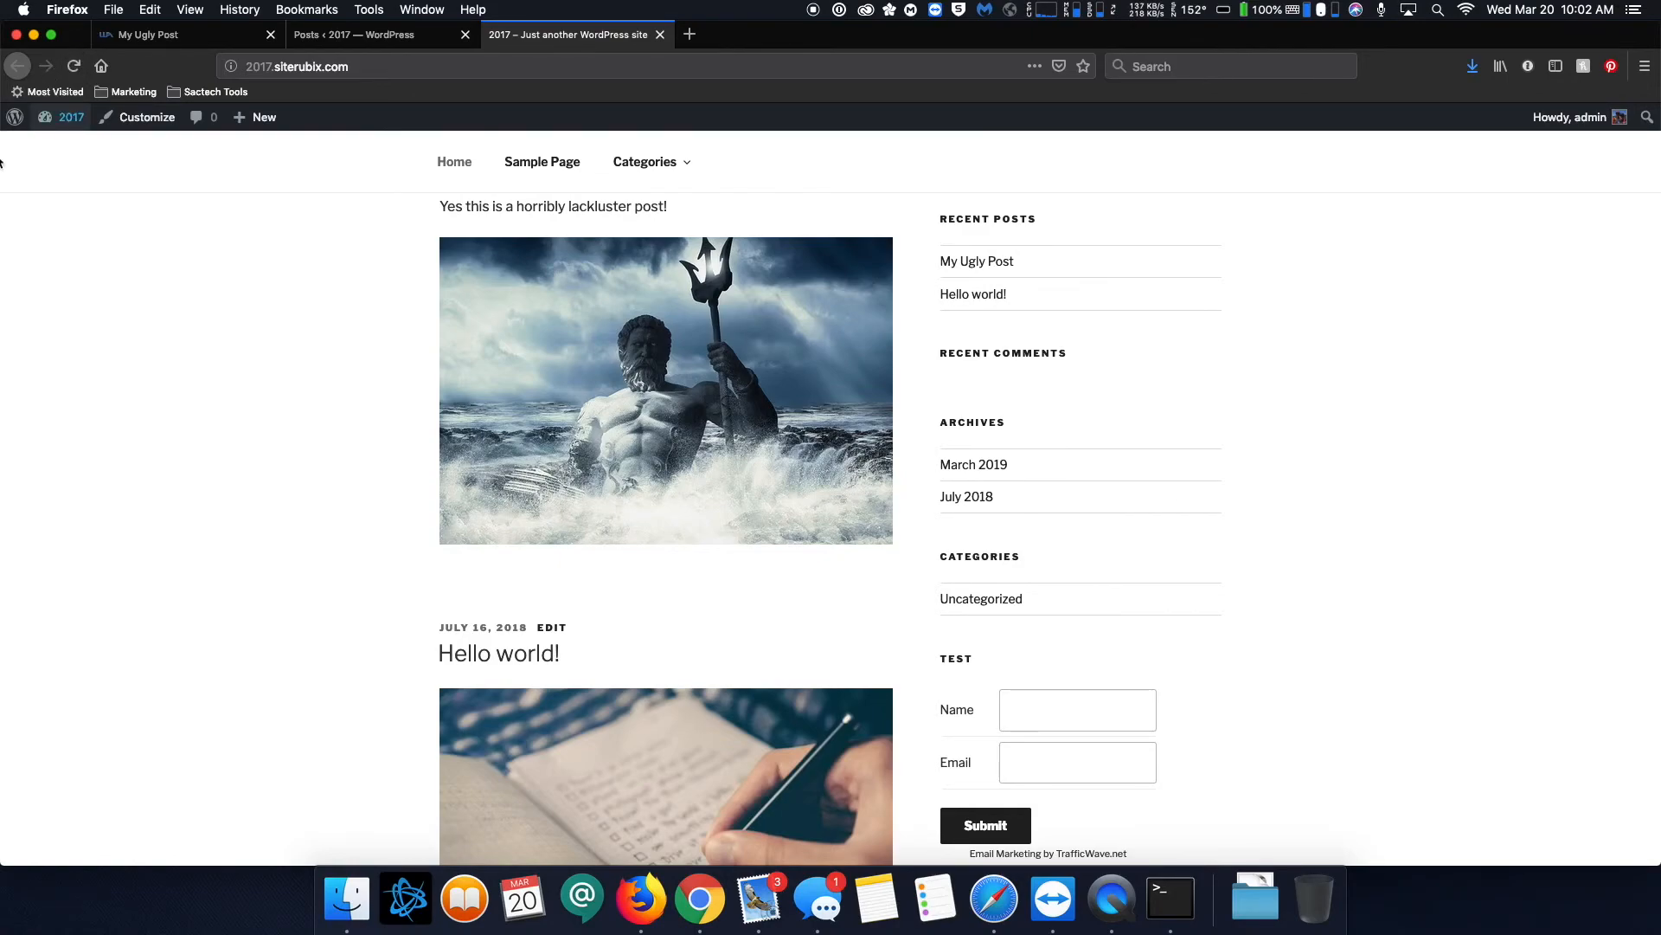